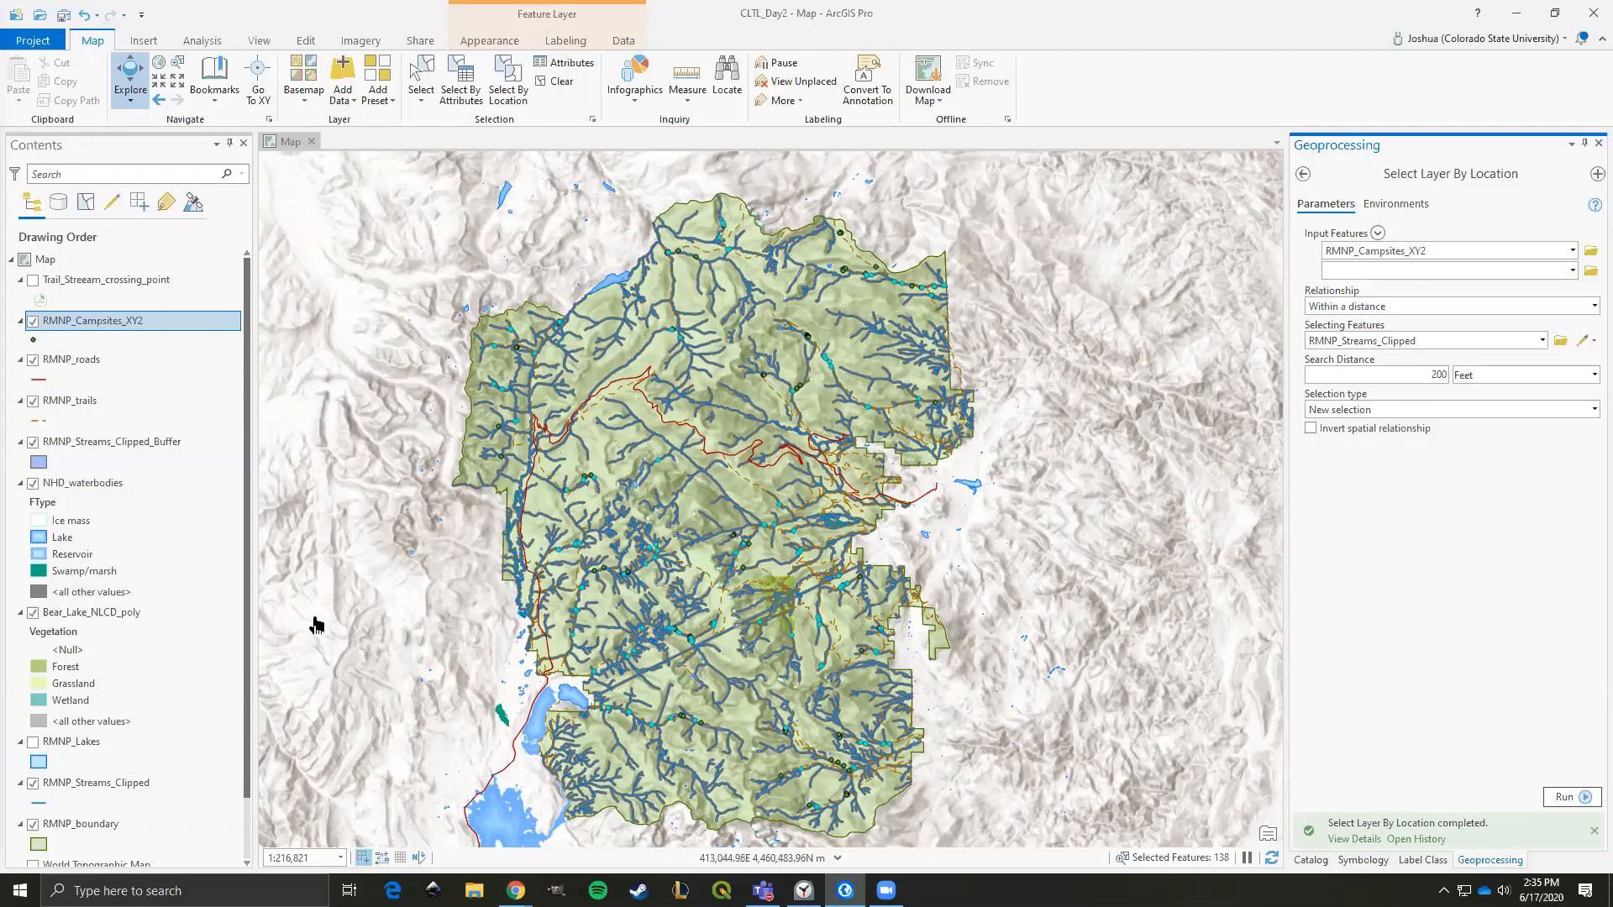
- Clear the current feature selection and turn off the RMNP_Streams_Clipped_Buffer layer
click(552, 82)
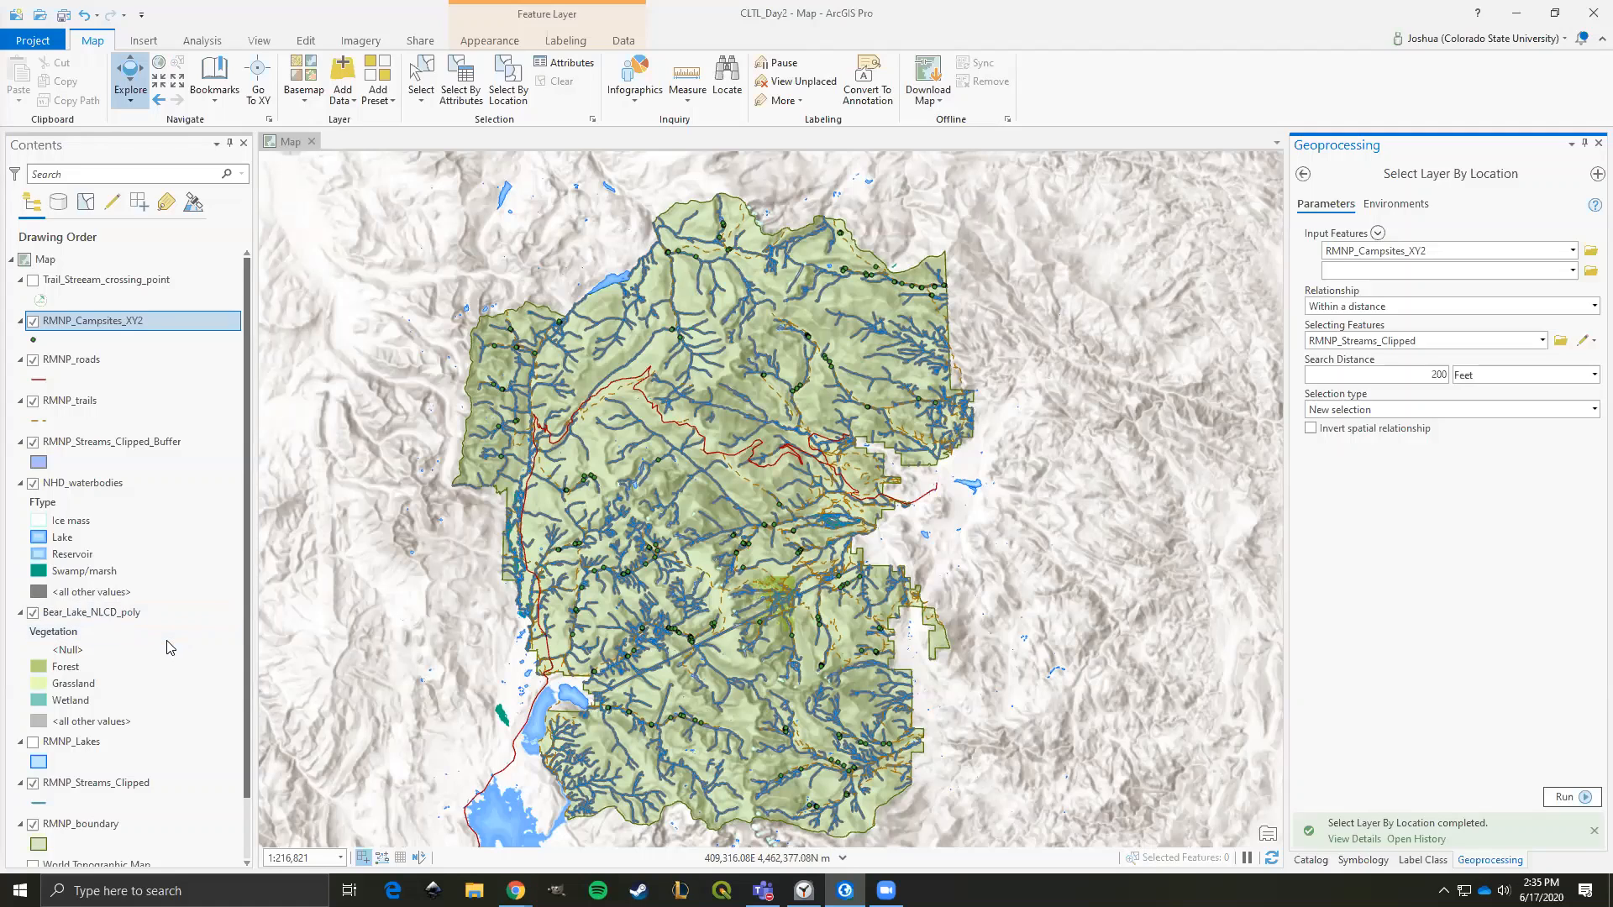
click(33, 442)
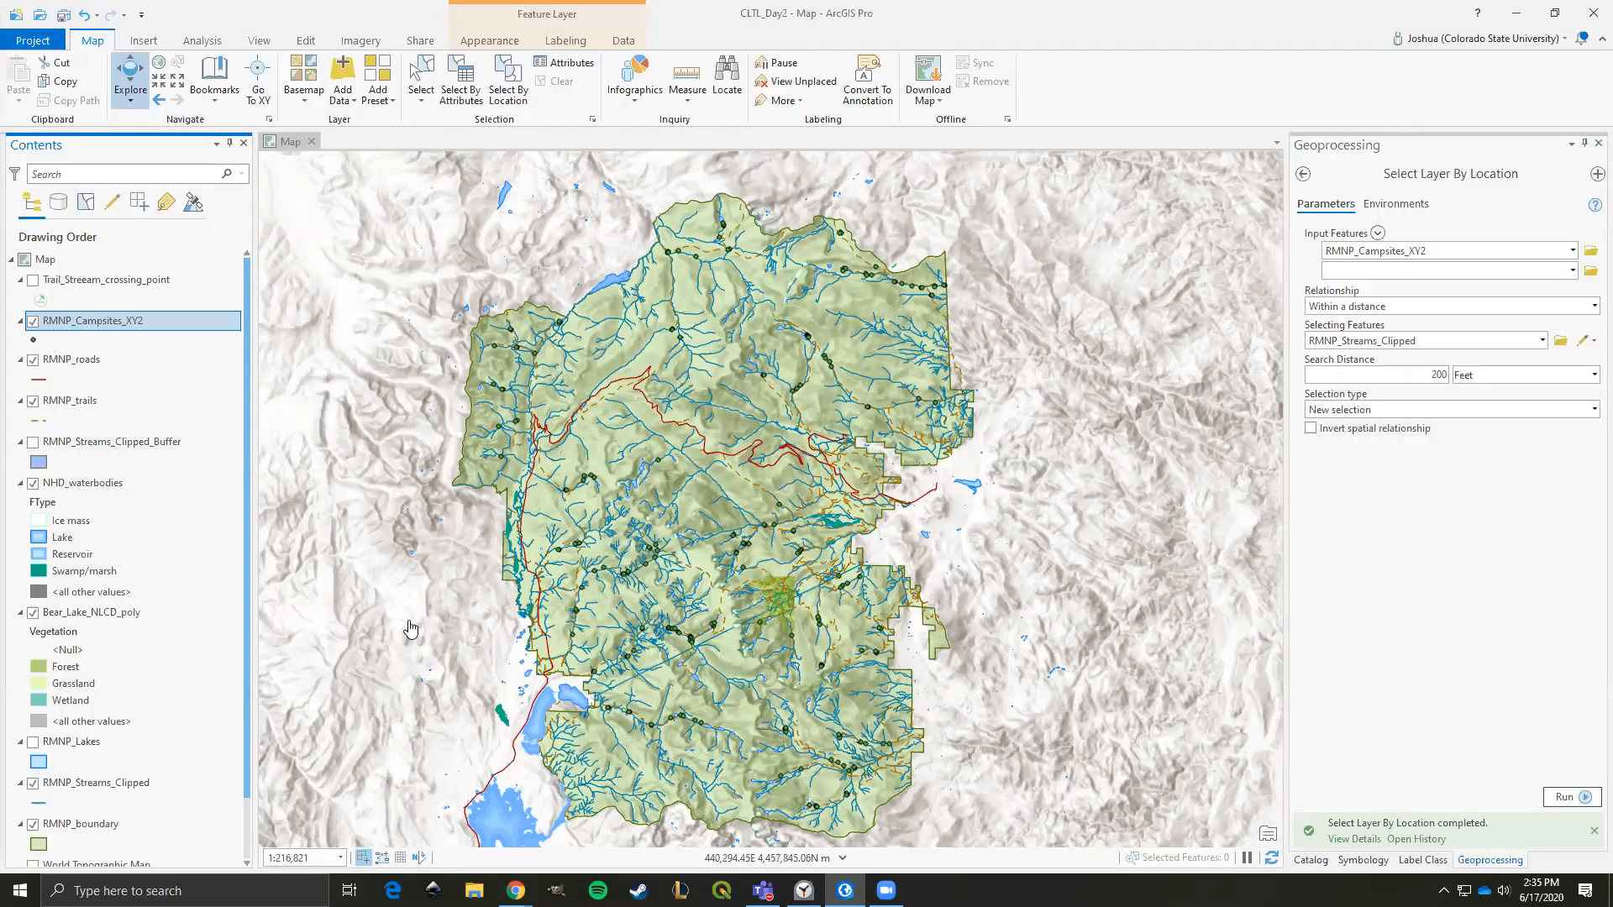
- Zoom to the Bear_Lake_NLCD_poly layer and set it as the input rows for Select Layer By Attribute
right_click(126, 617)
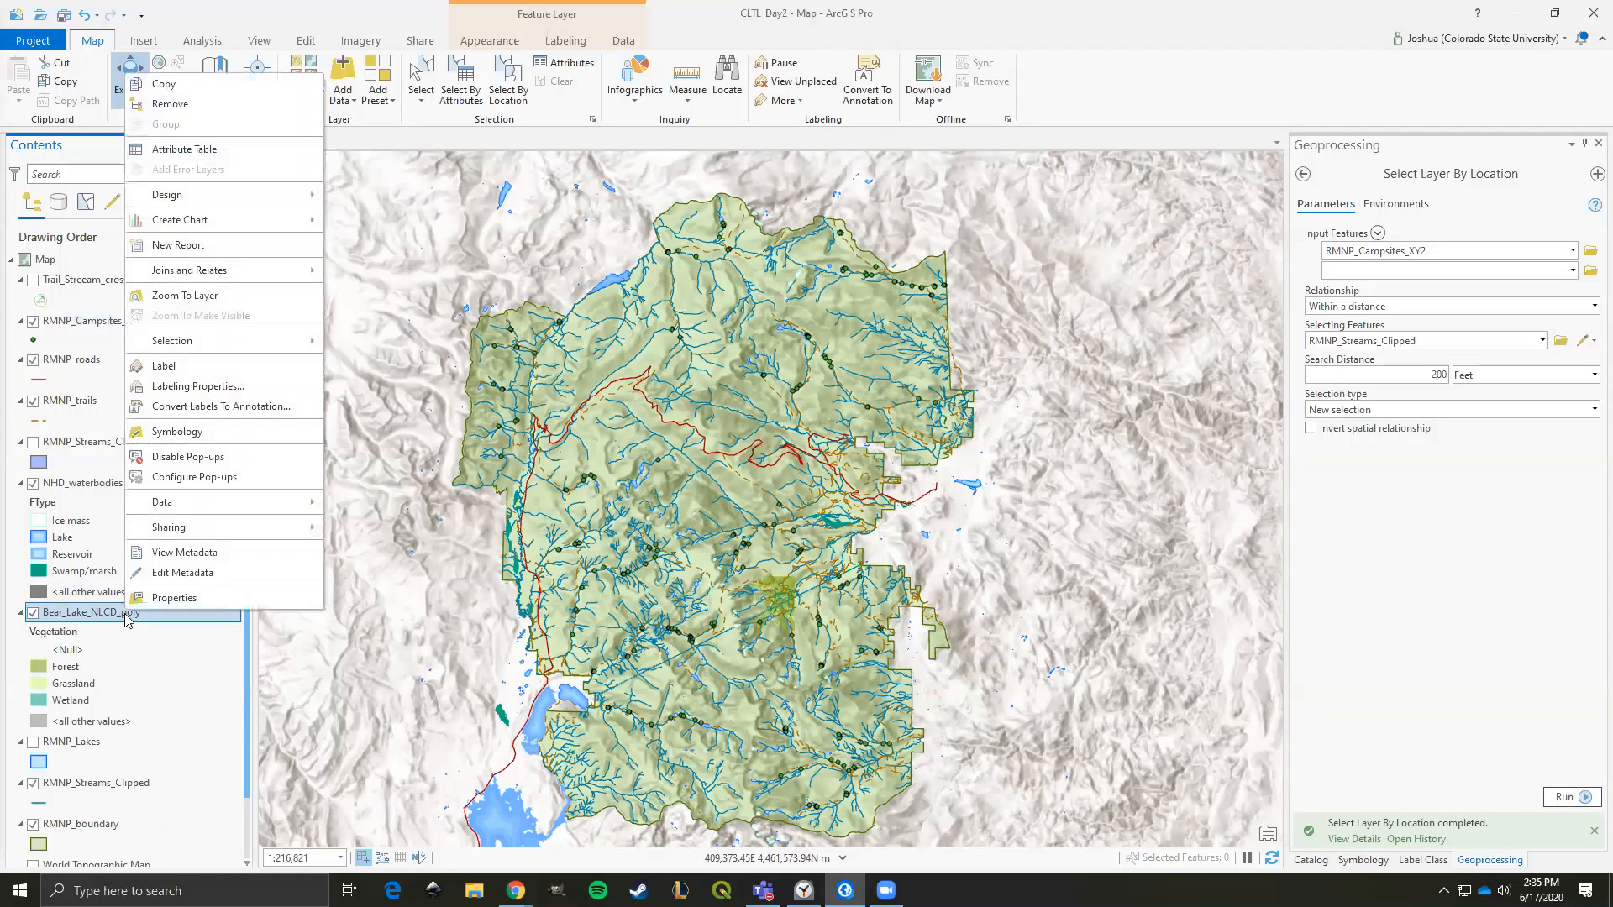
click(203, 294)
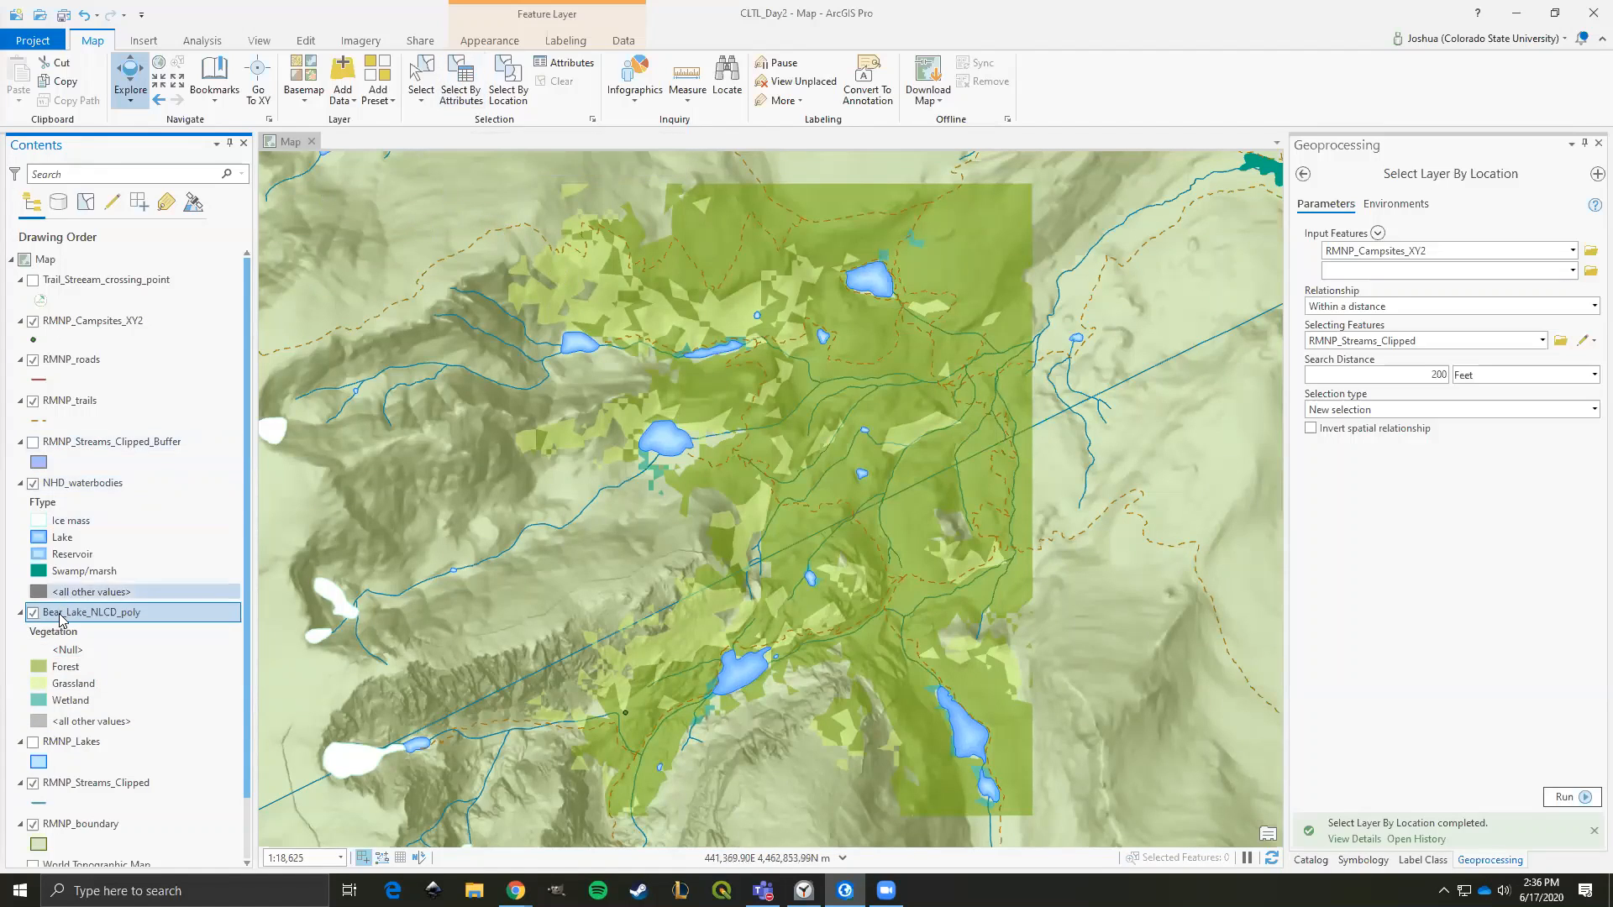
double_click(89, 41)
click(89, 40)
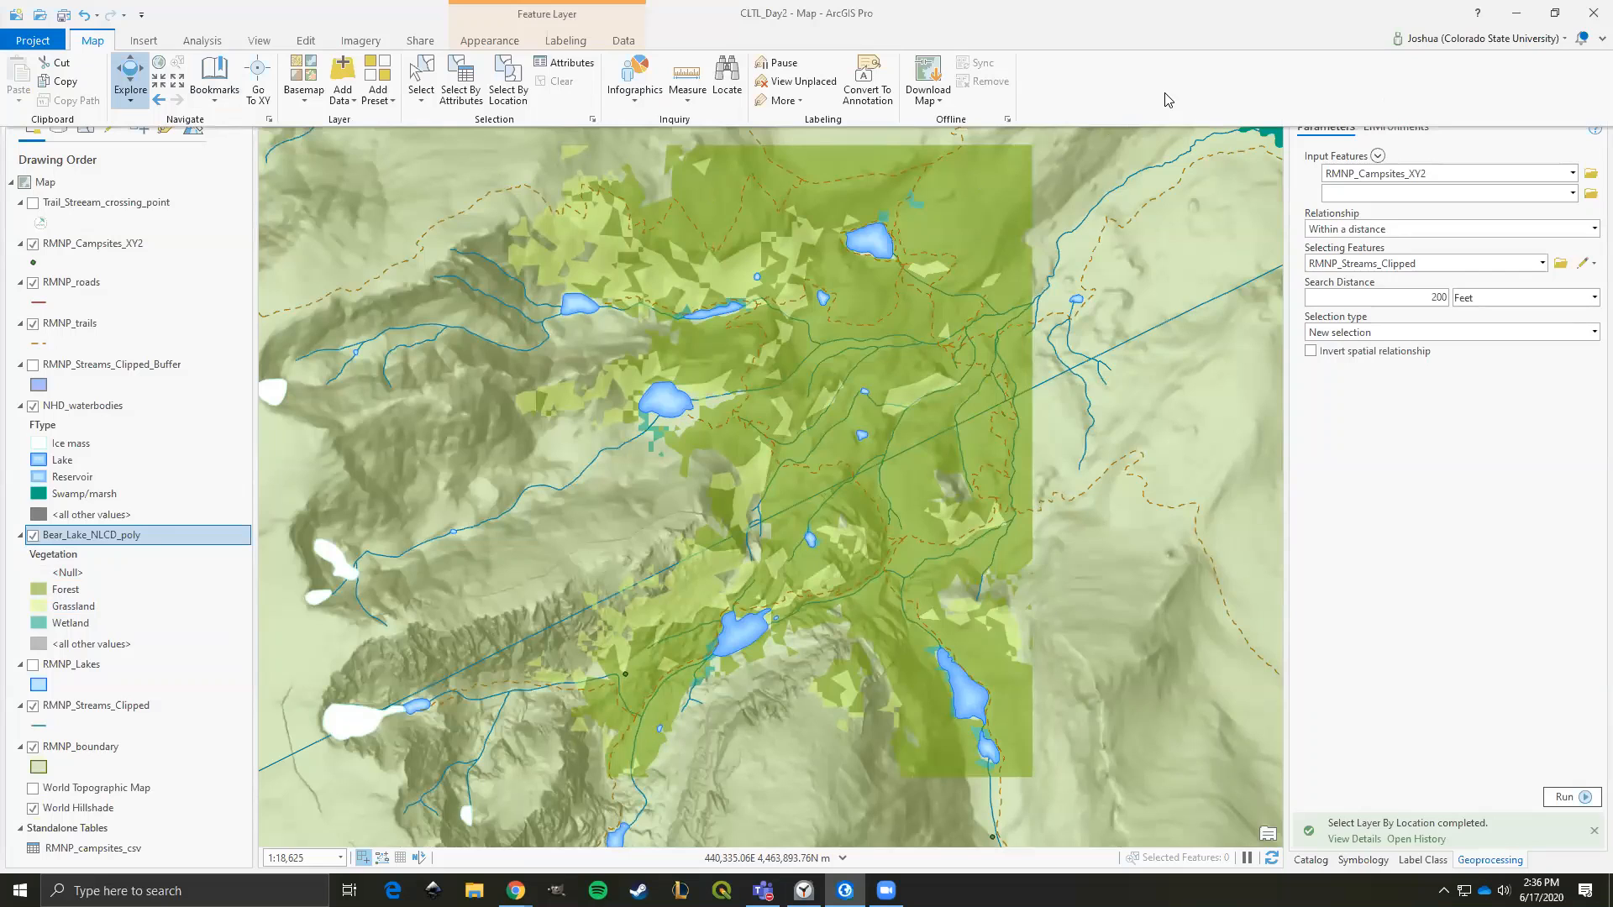
click(91, 42)
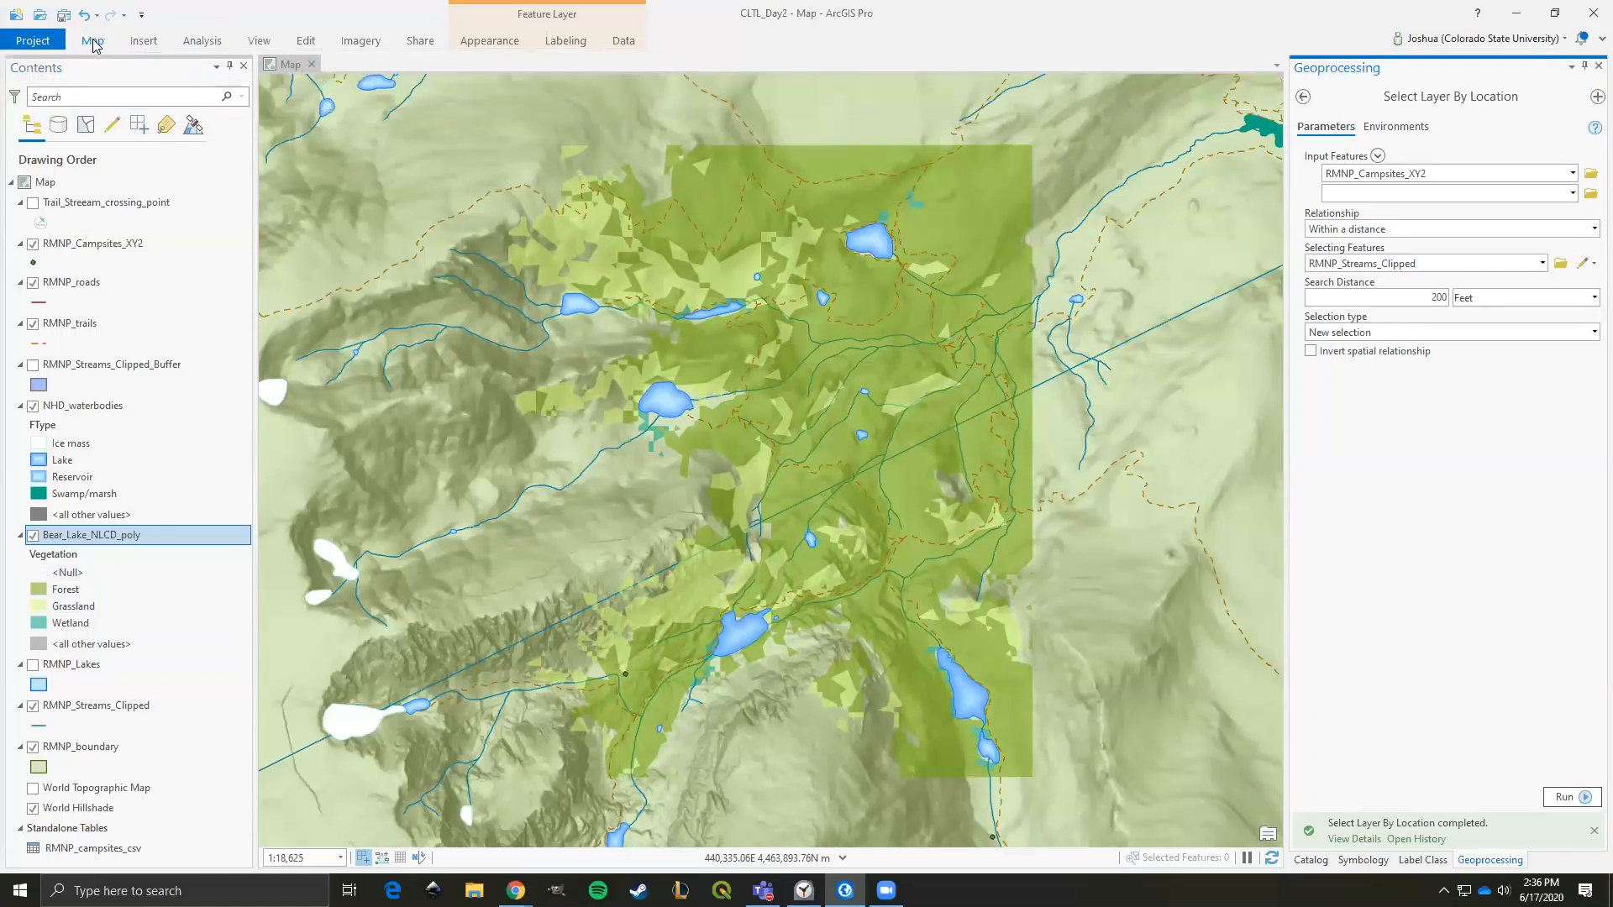
click(92, 42)
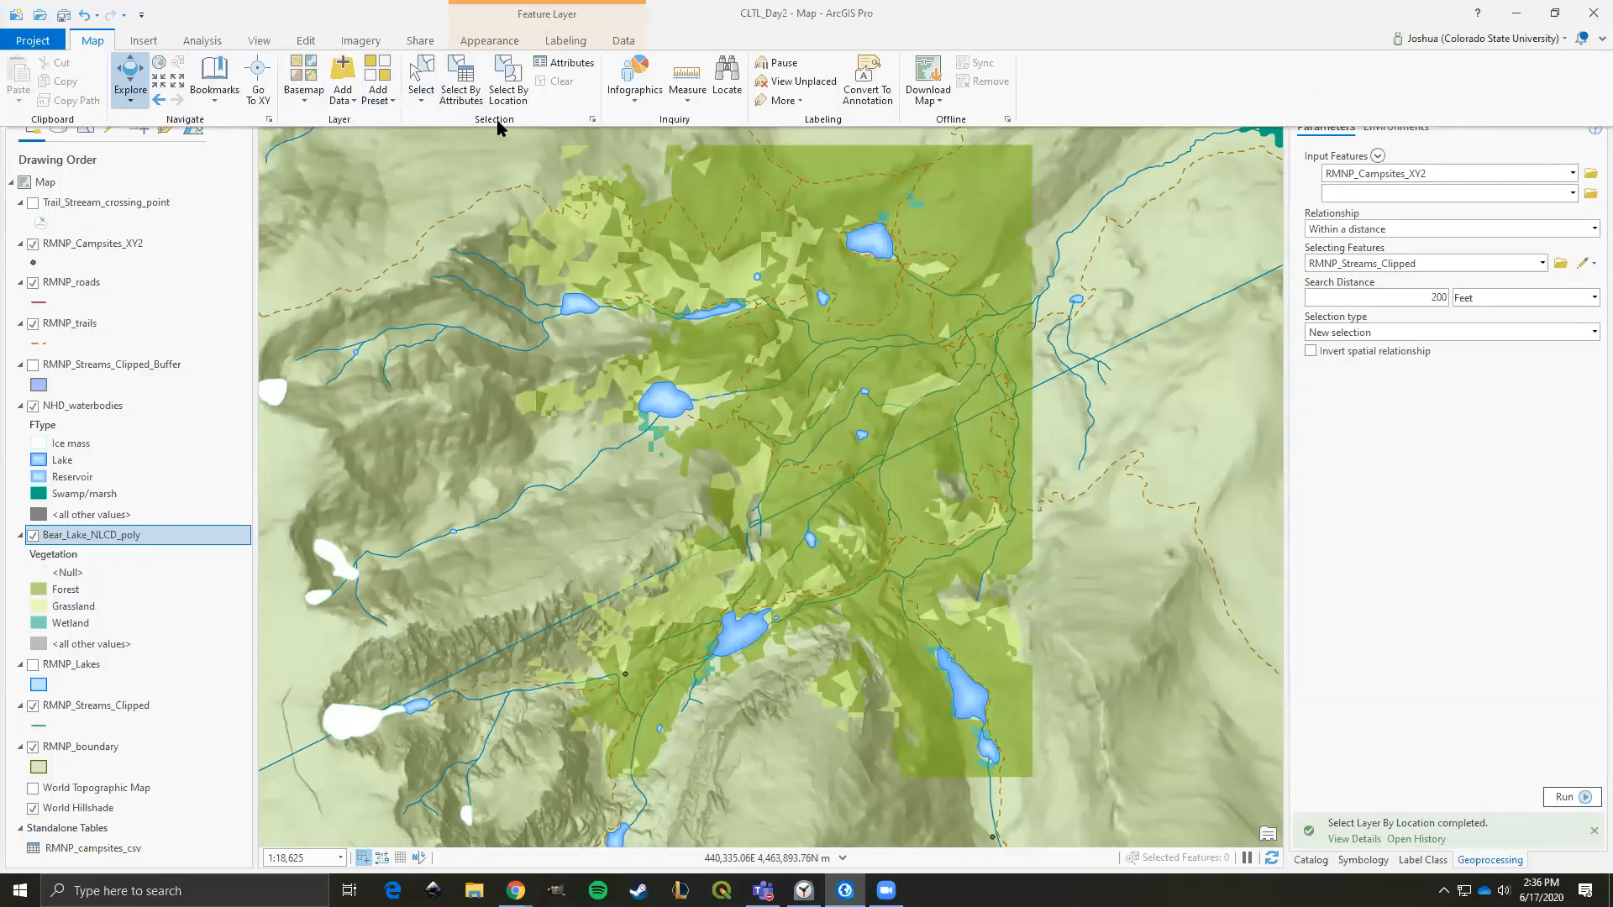
click(467, 84)
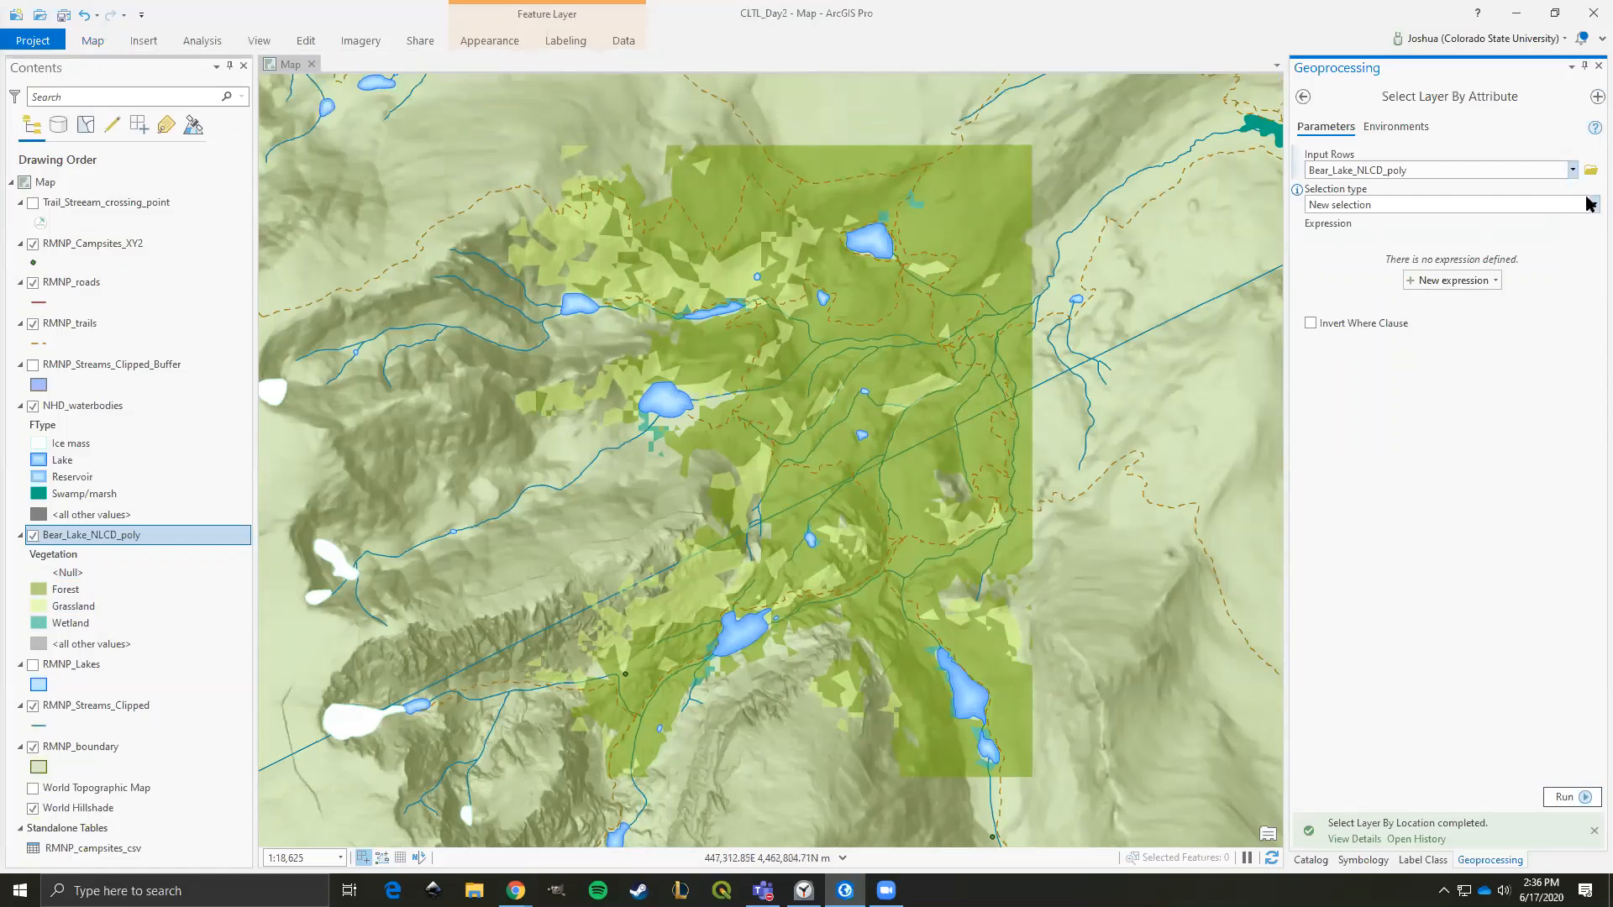
click(1572, 170)
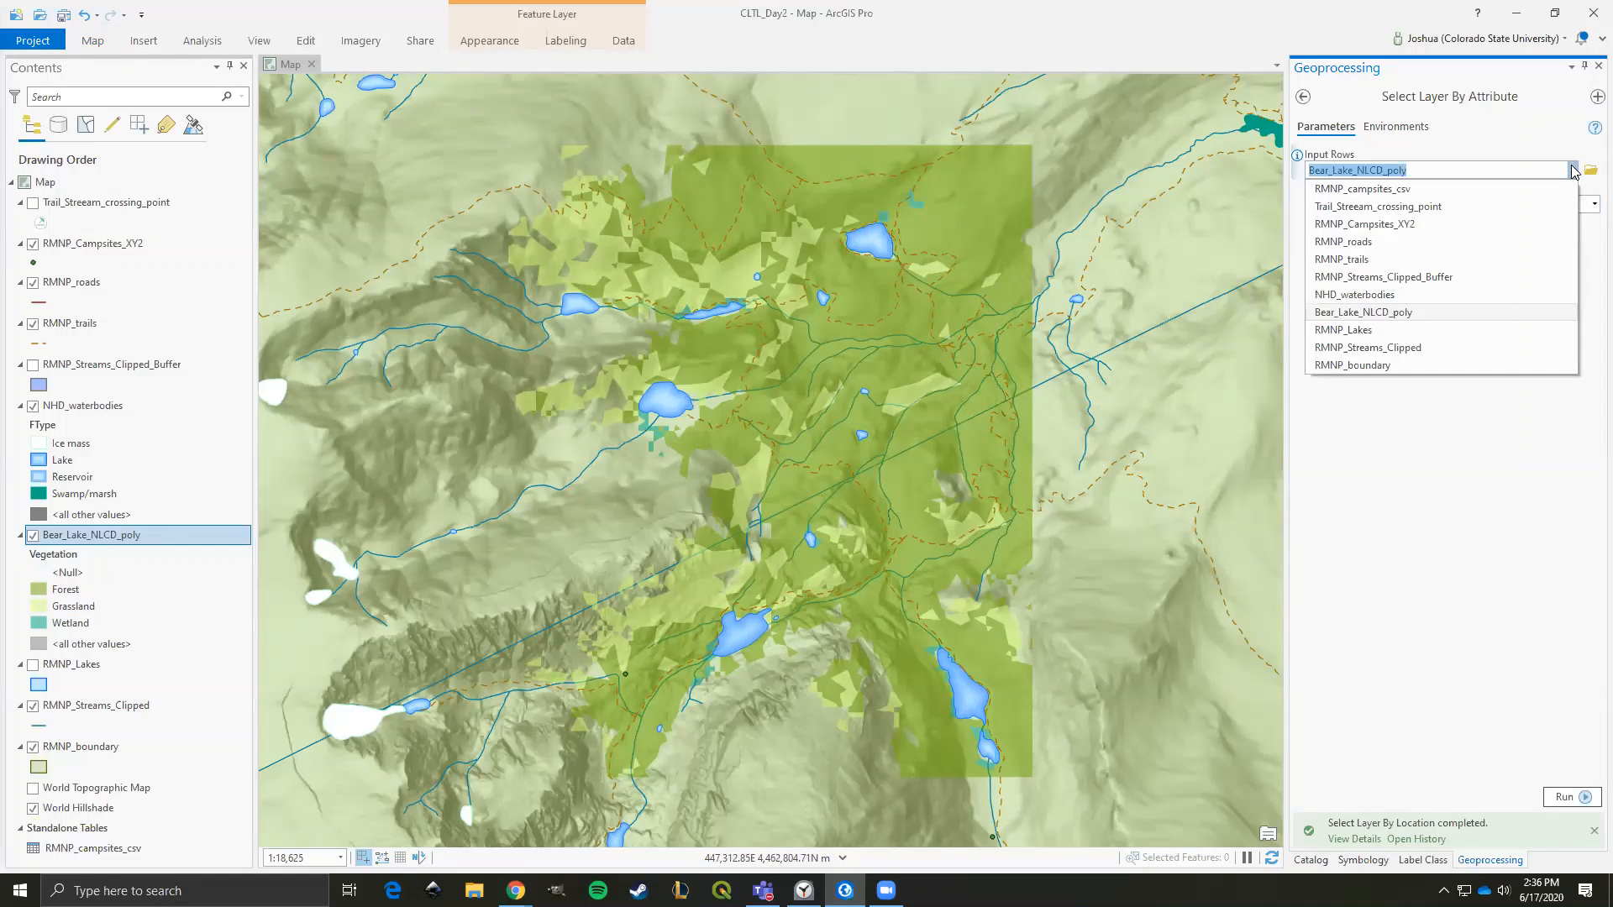
click(1378, 313)
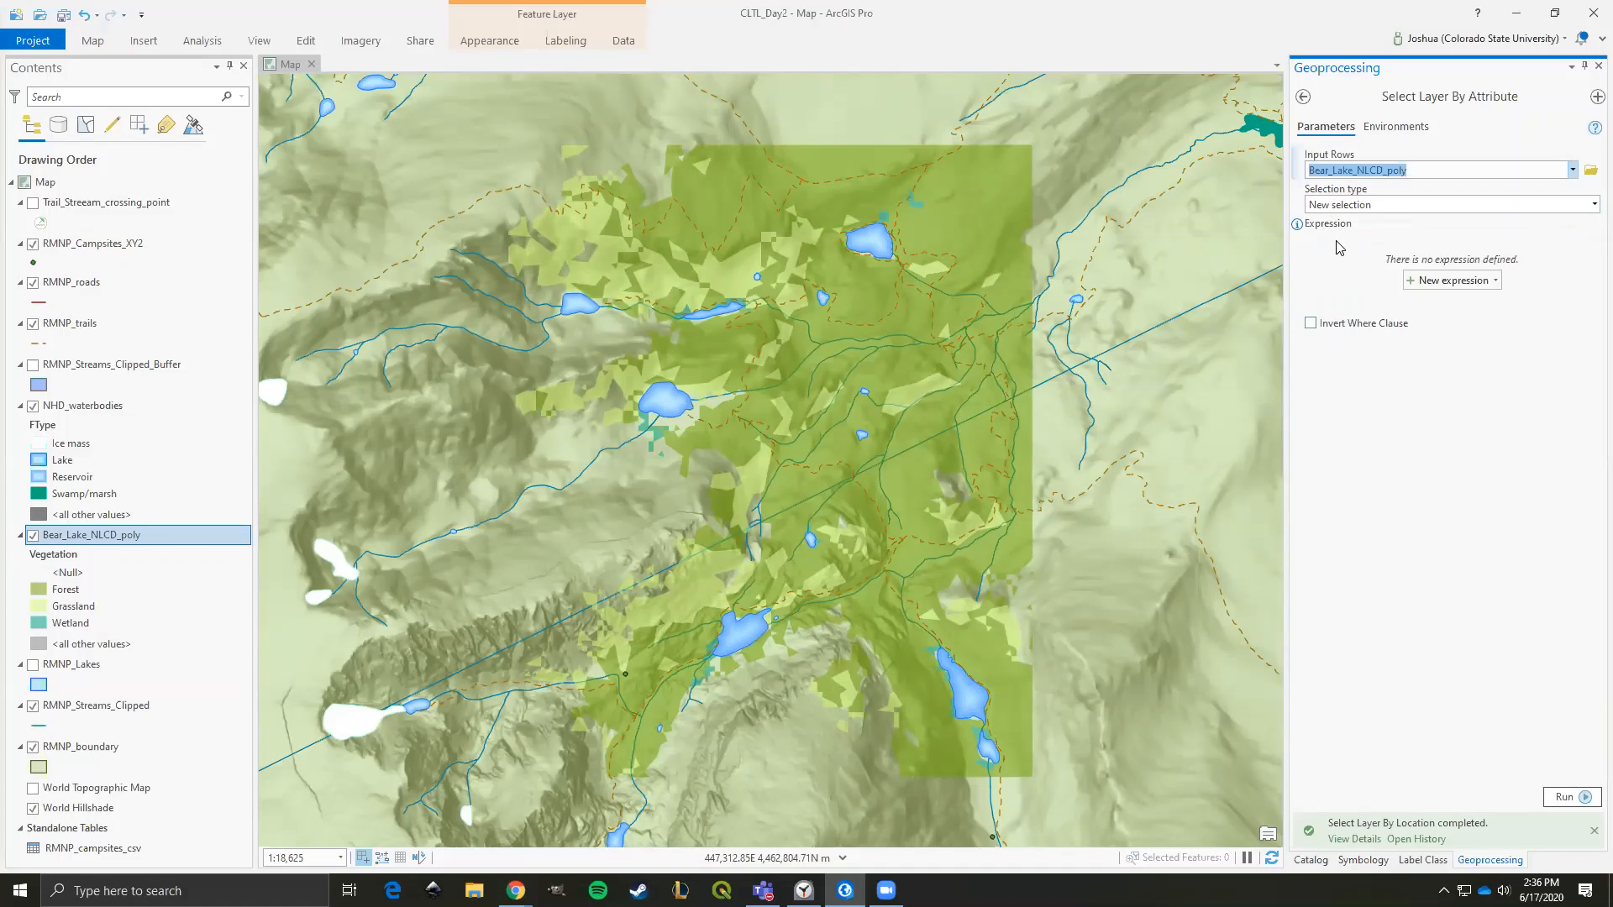
- Run a new selection on Bear_Lake_NLCD_poly with the expression gridcode is equal to 31
click(1457, 282)
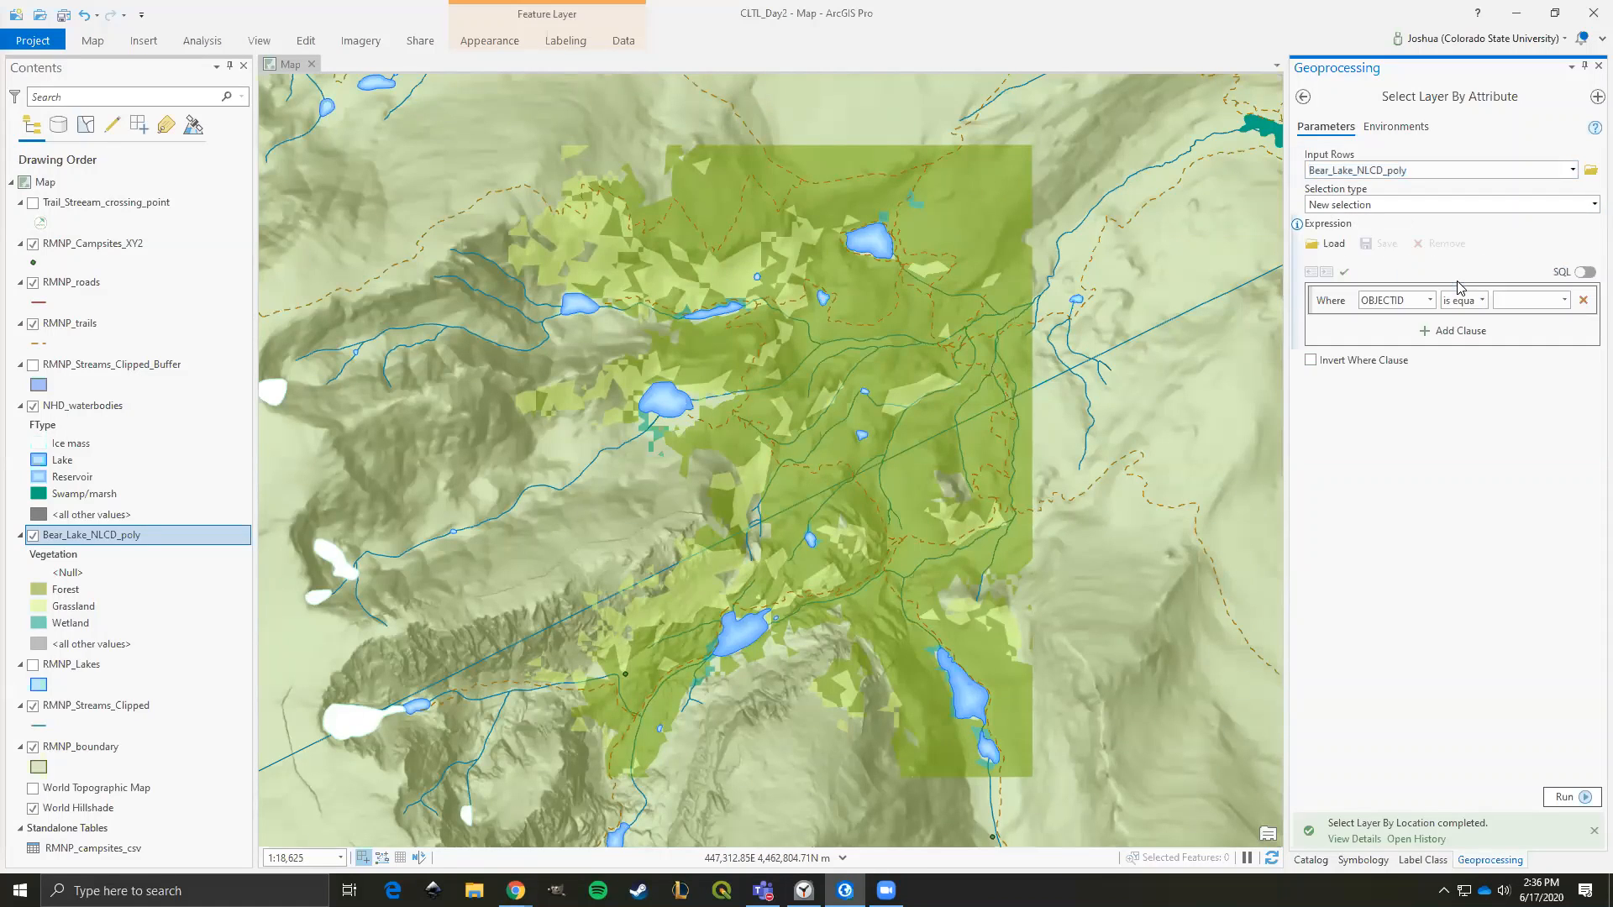
click(1430, 301)
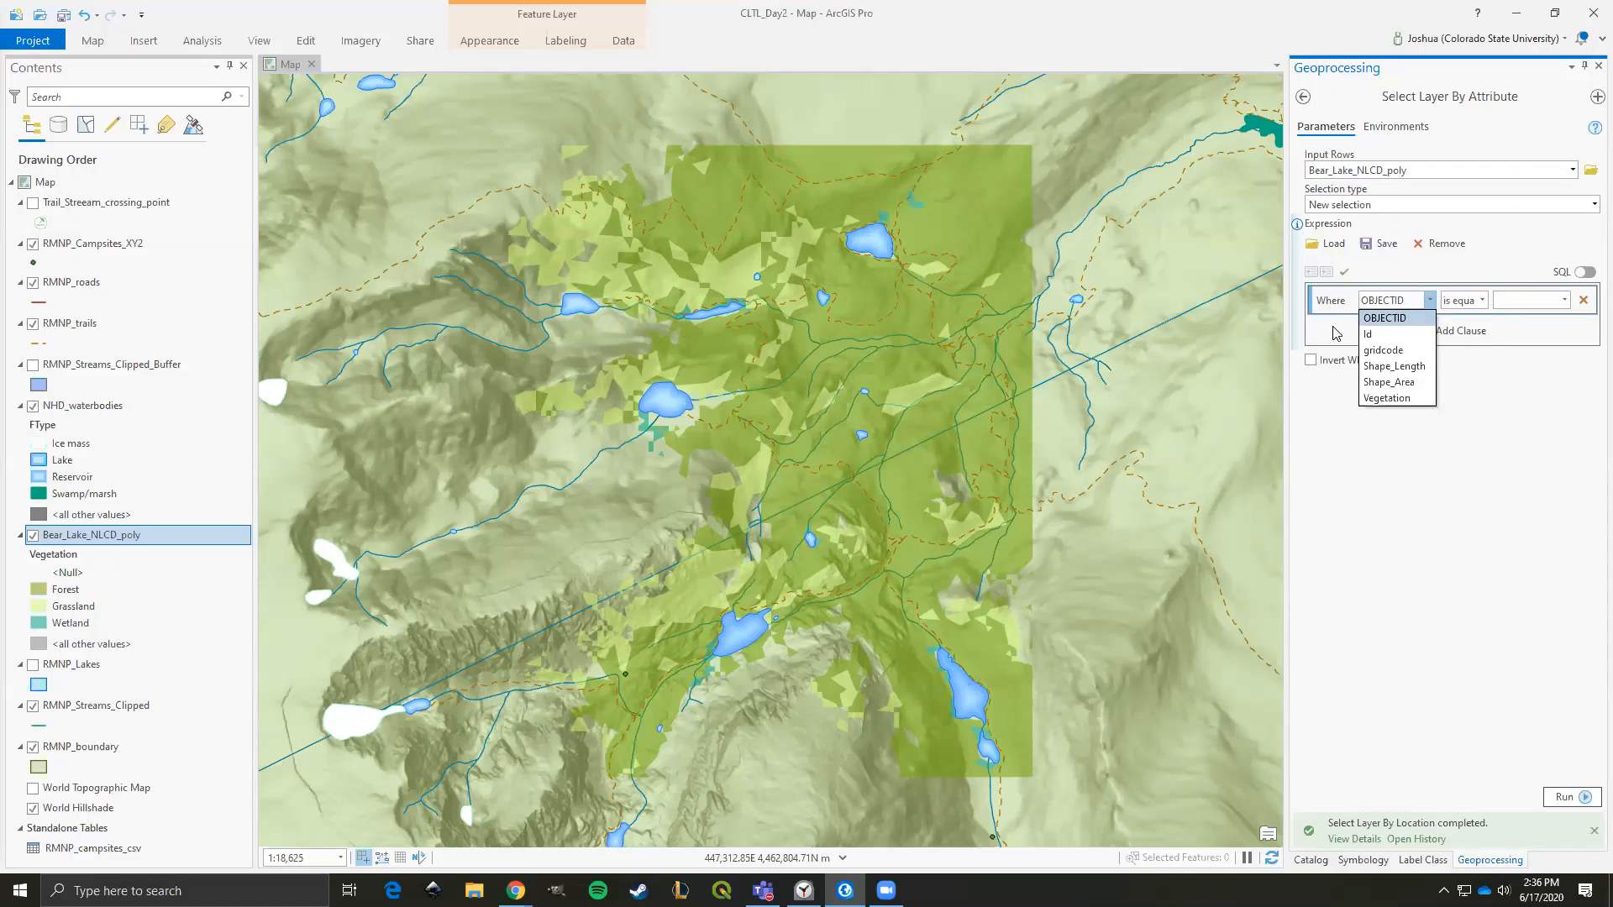
click(1386, 351)
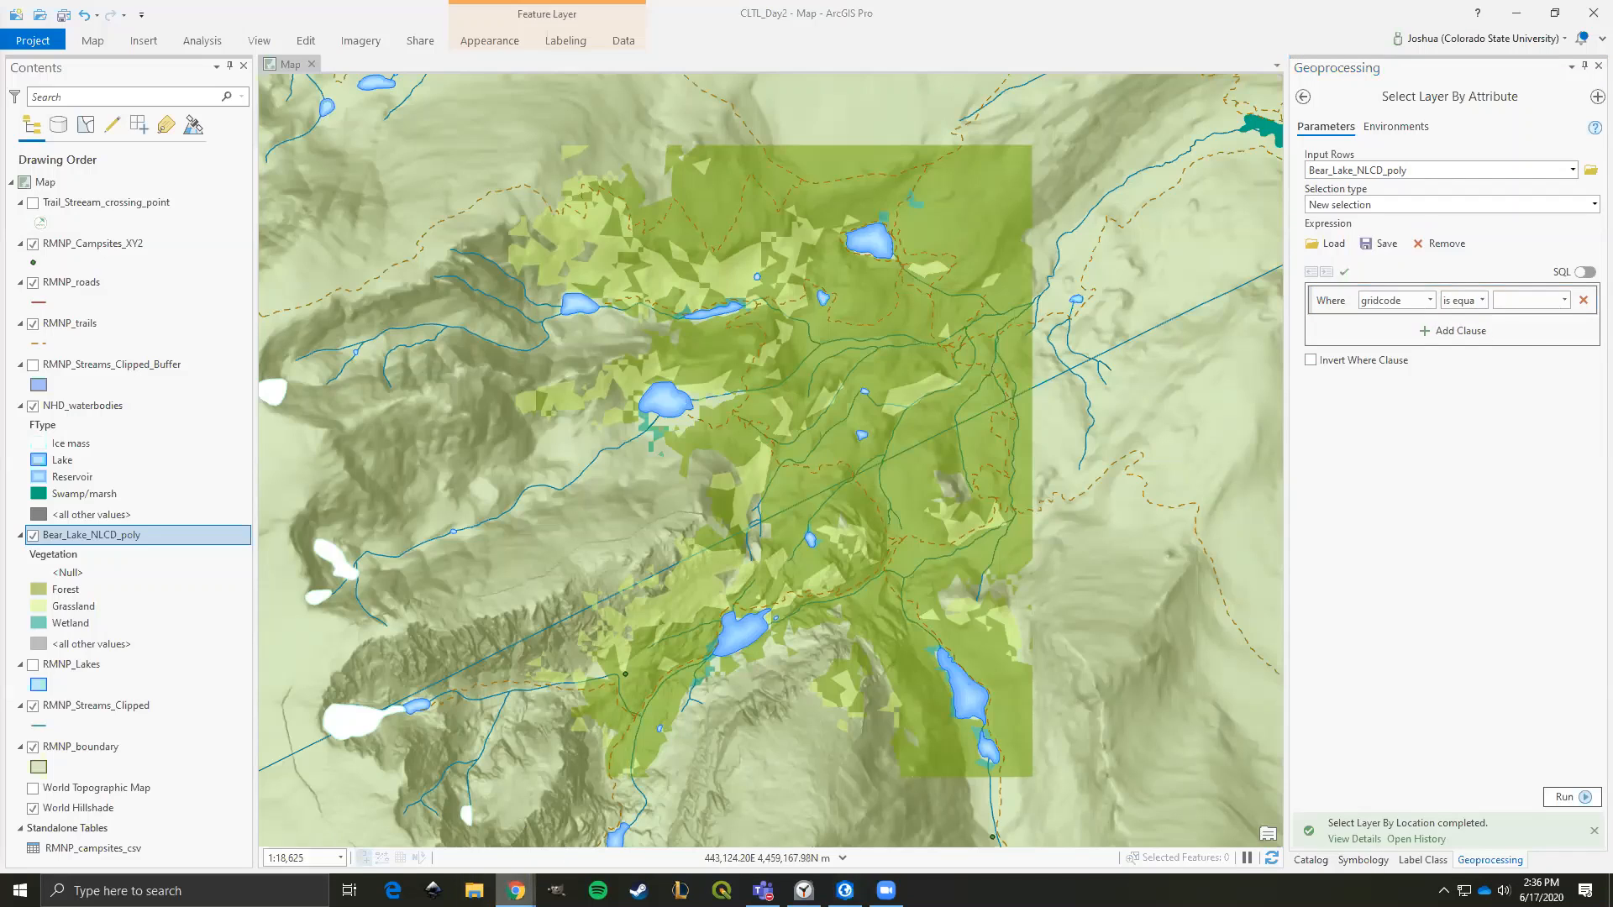
mouse_move(516, 891)
mouse_move(372, 832)
click(1564, 300)
click(1518, 348)
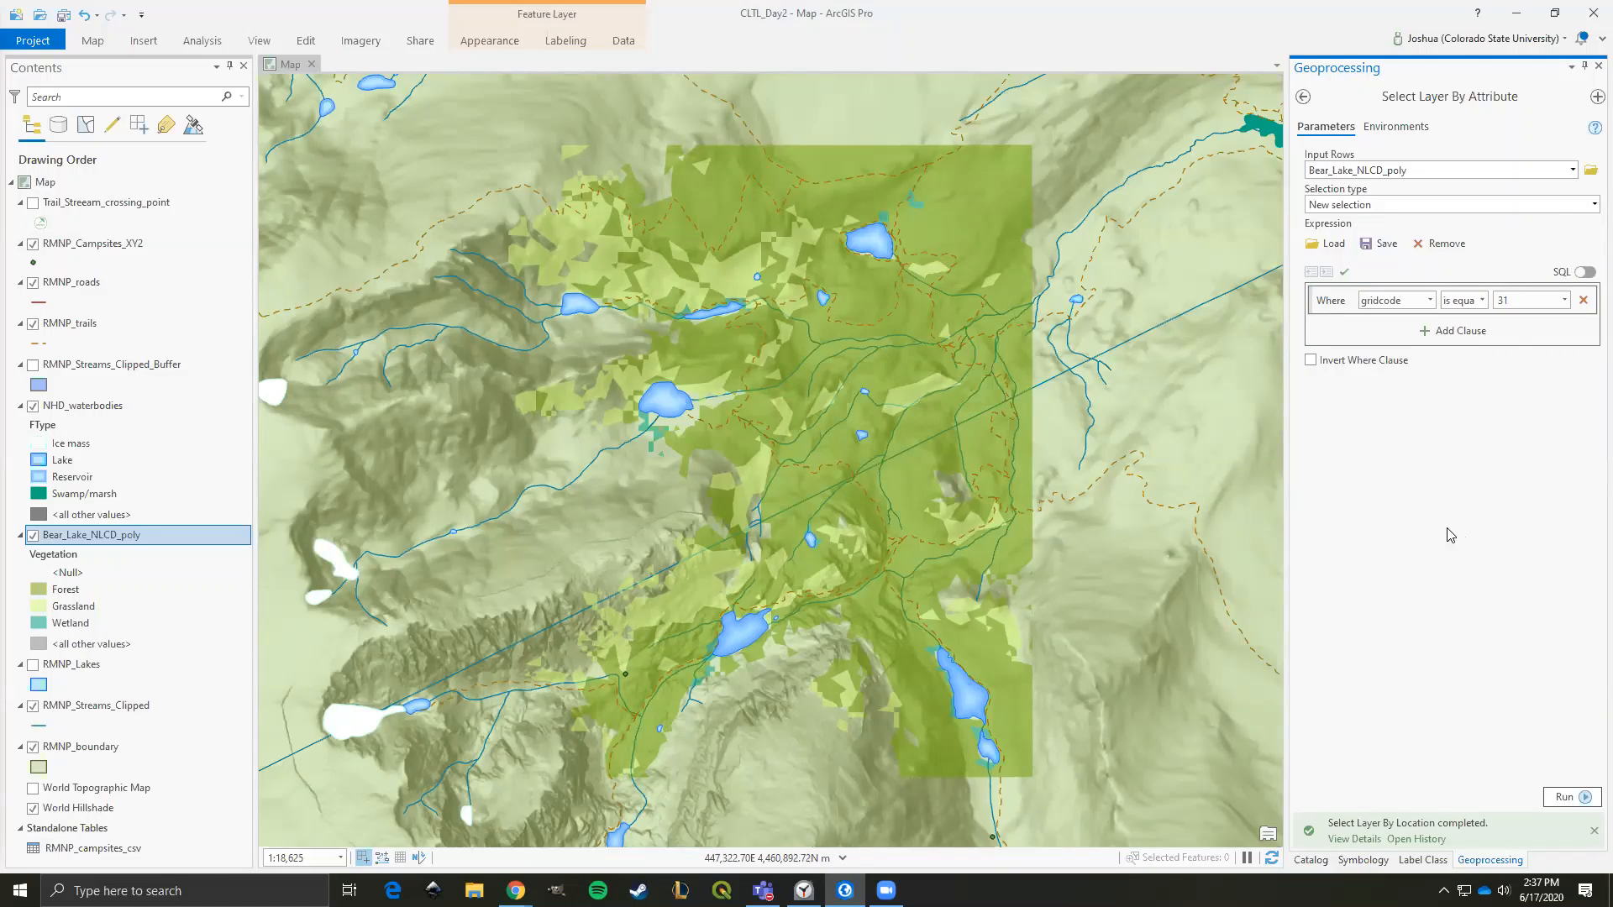
click(1585, 800)
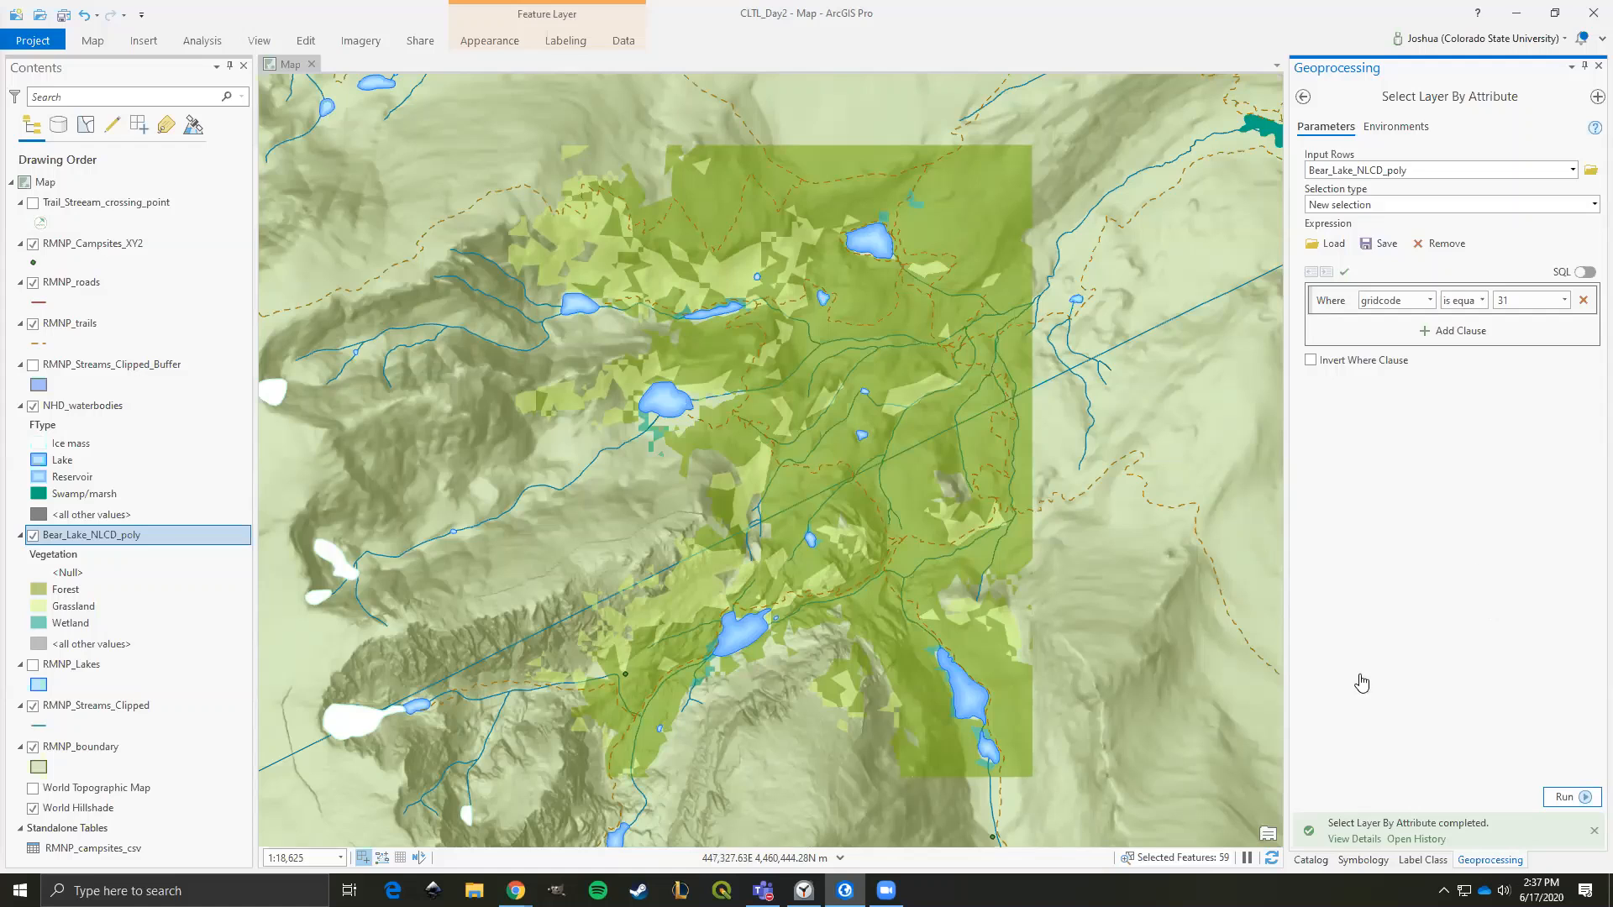
- From the Bear_Lake_NLCD_poly attribute table, calculate the selected rows' Vegetation field as "Bare Ground", and close the table
right_click(87, 537)
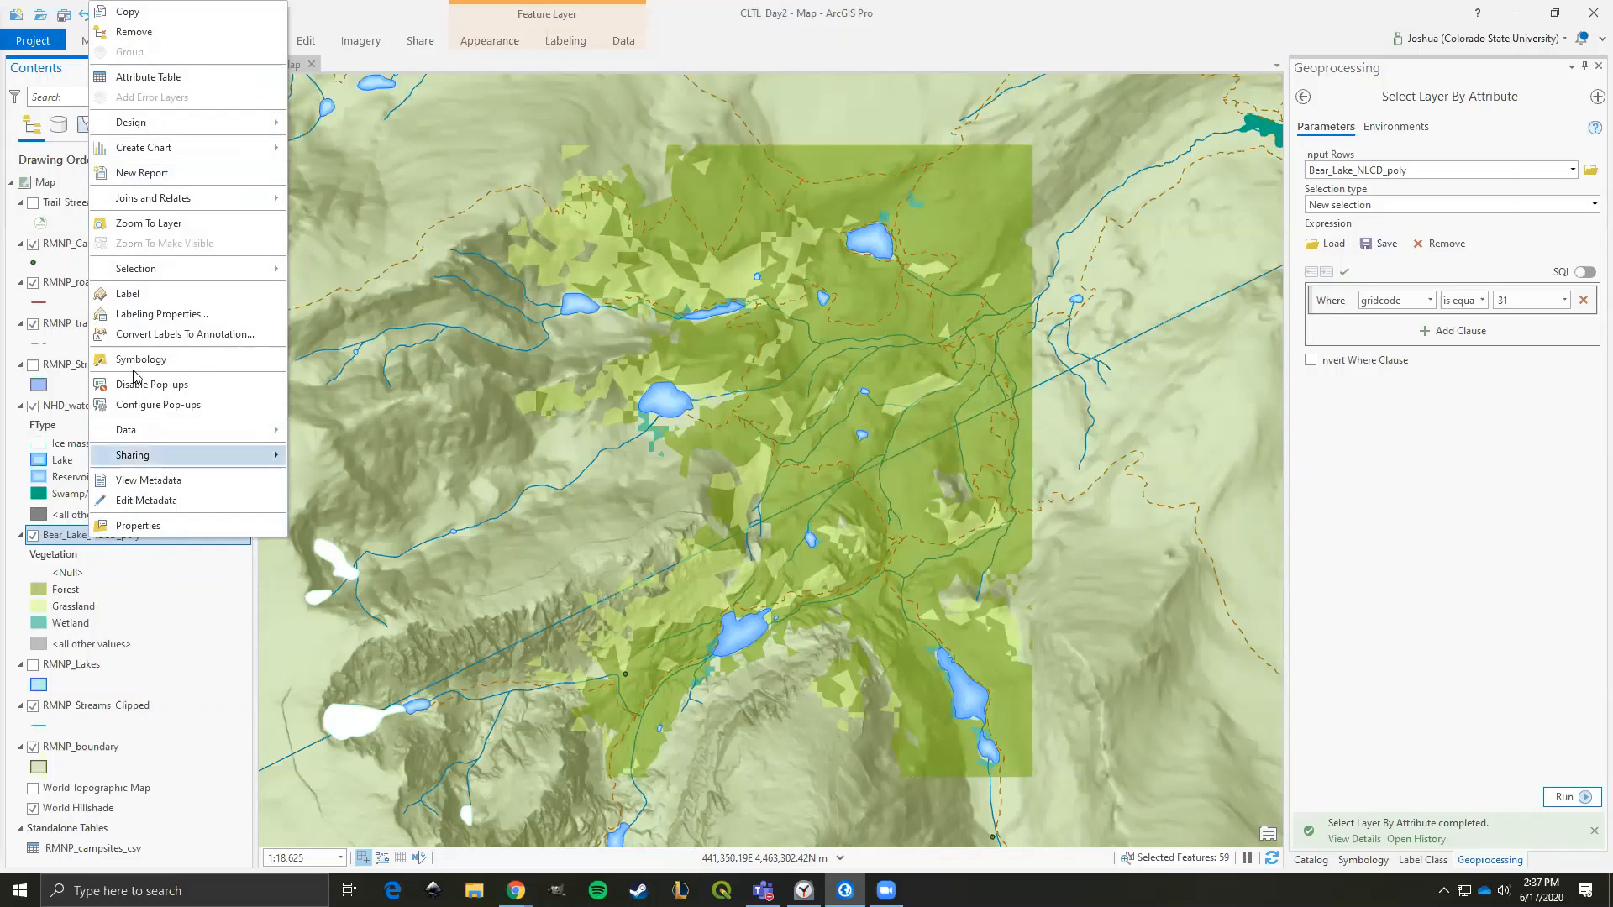
click(143, 77)
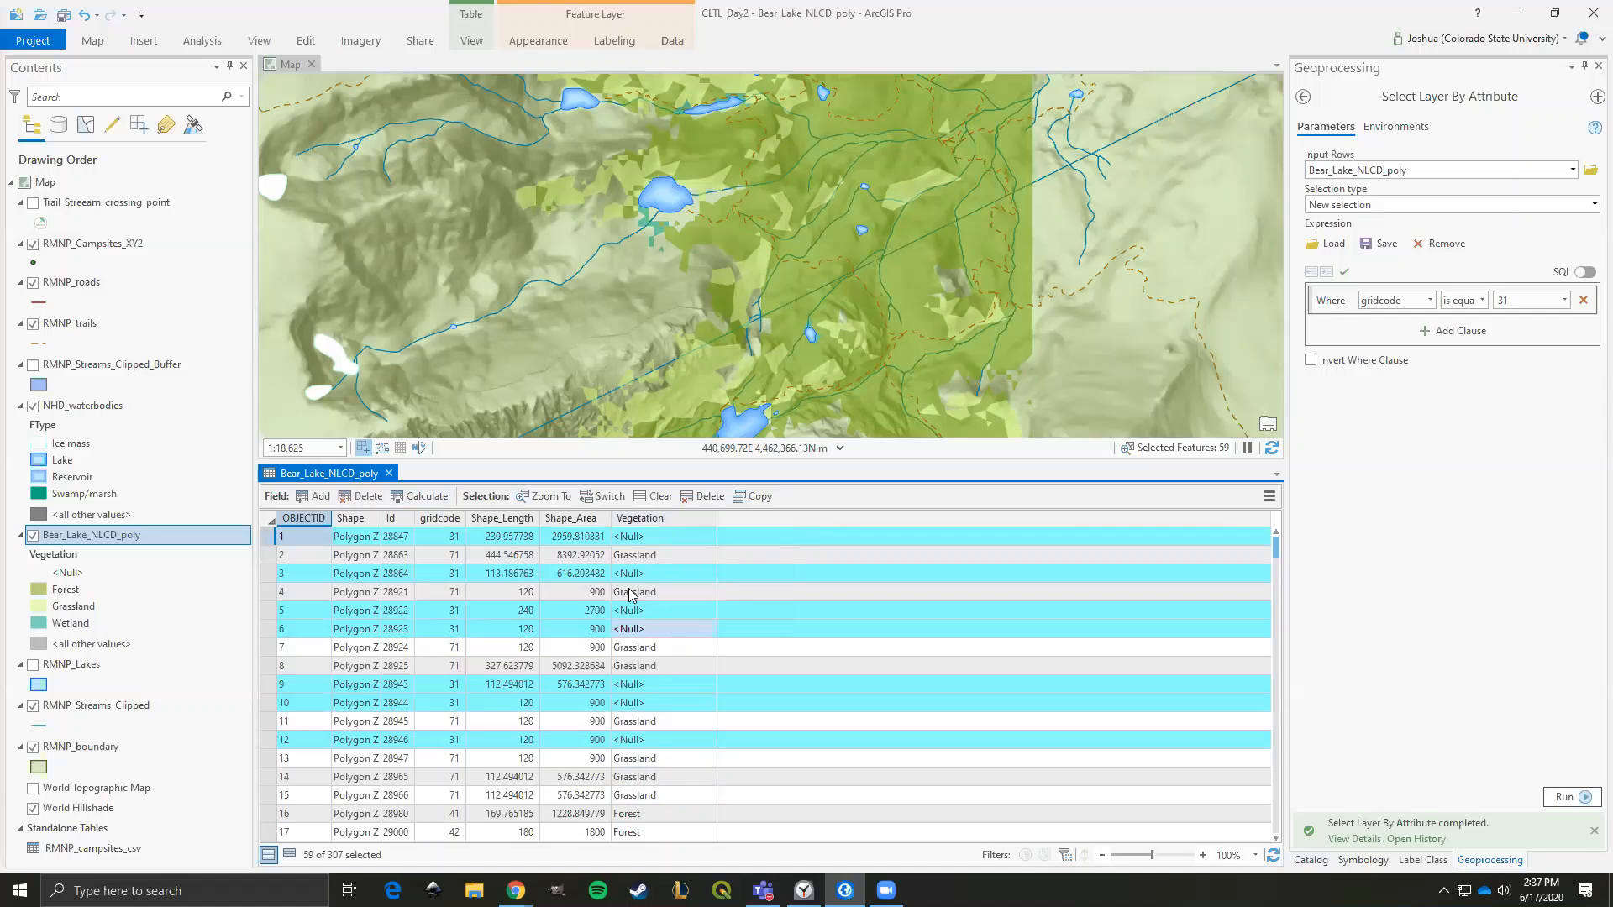
right_click(638, 519)
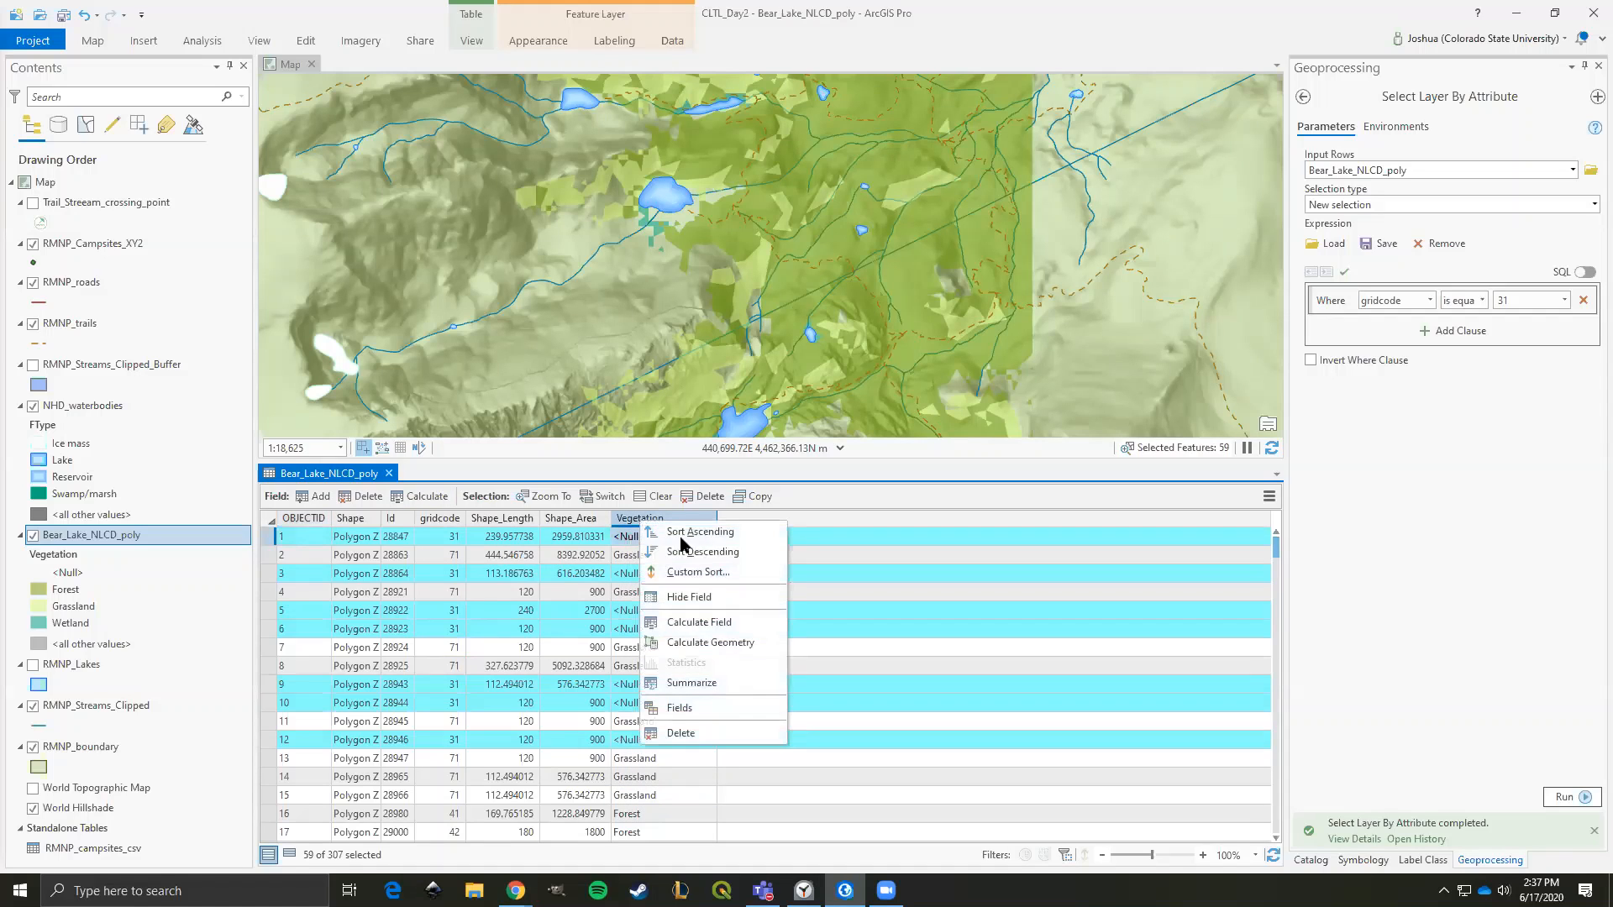
click(682, 625)
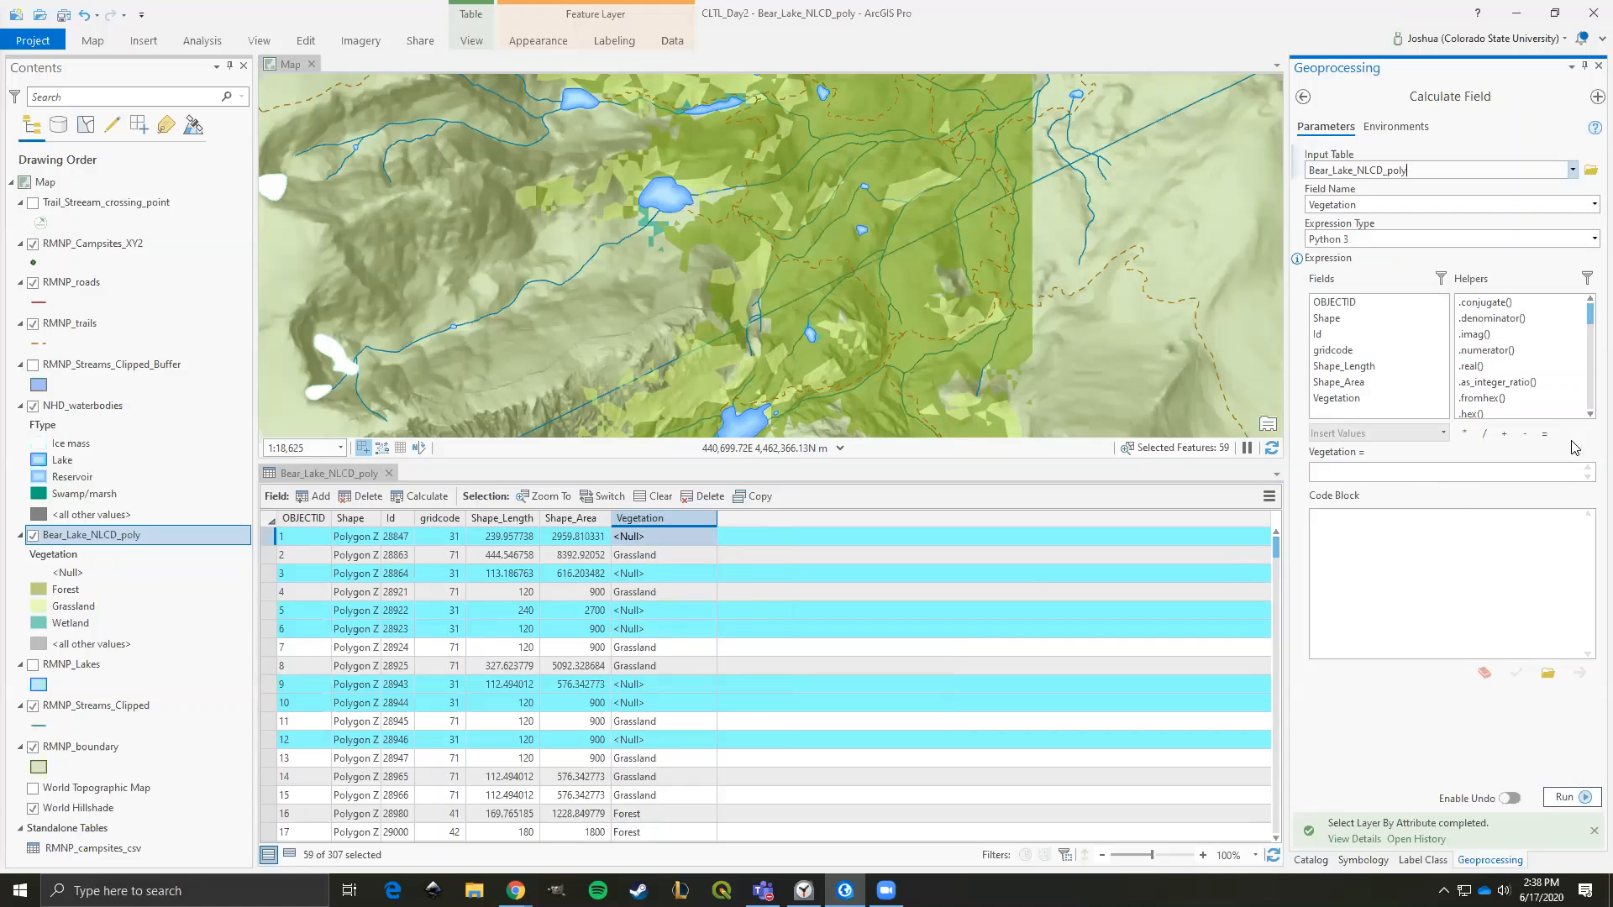
click(1345, 473)
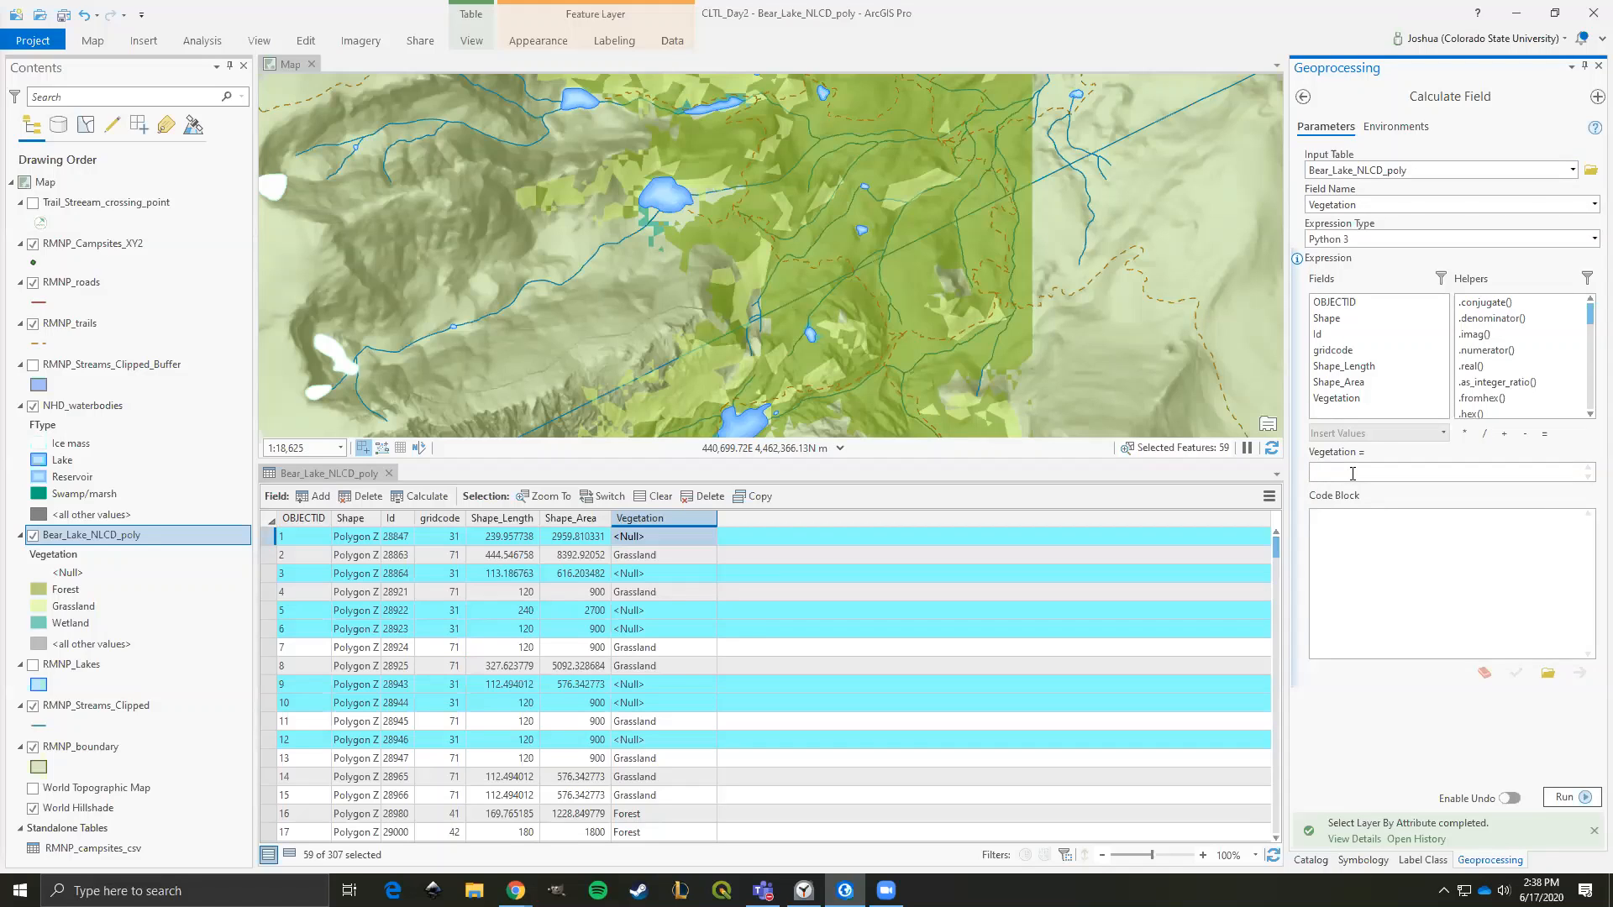
text("Bare Ground)
click(1566, 797)
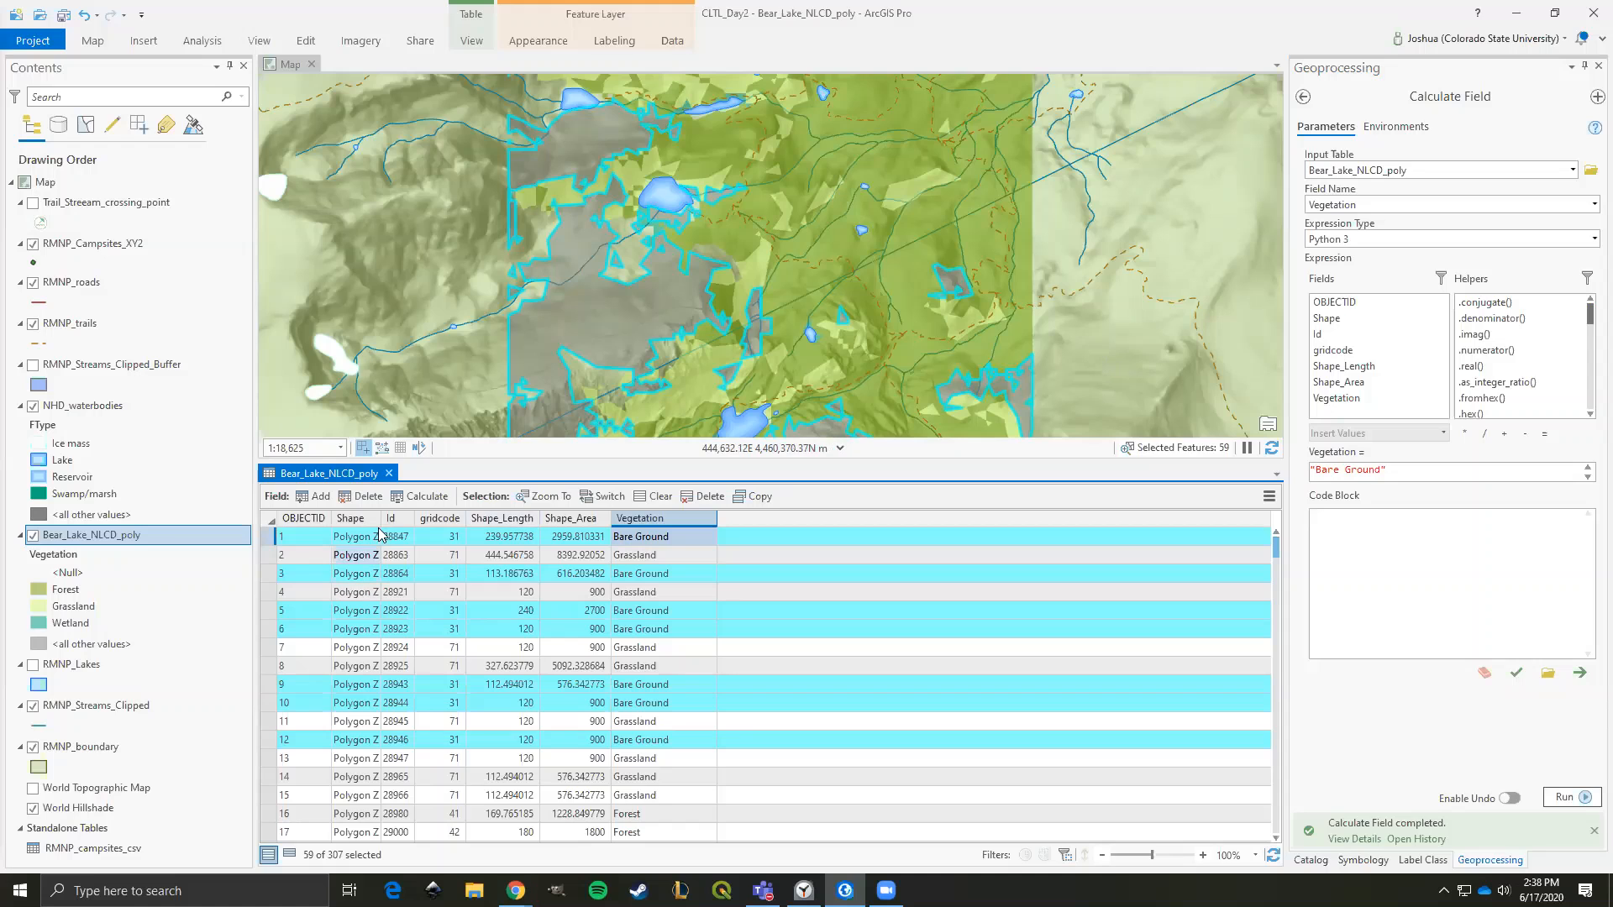
click(388, 475)
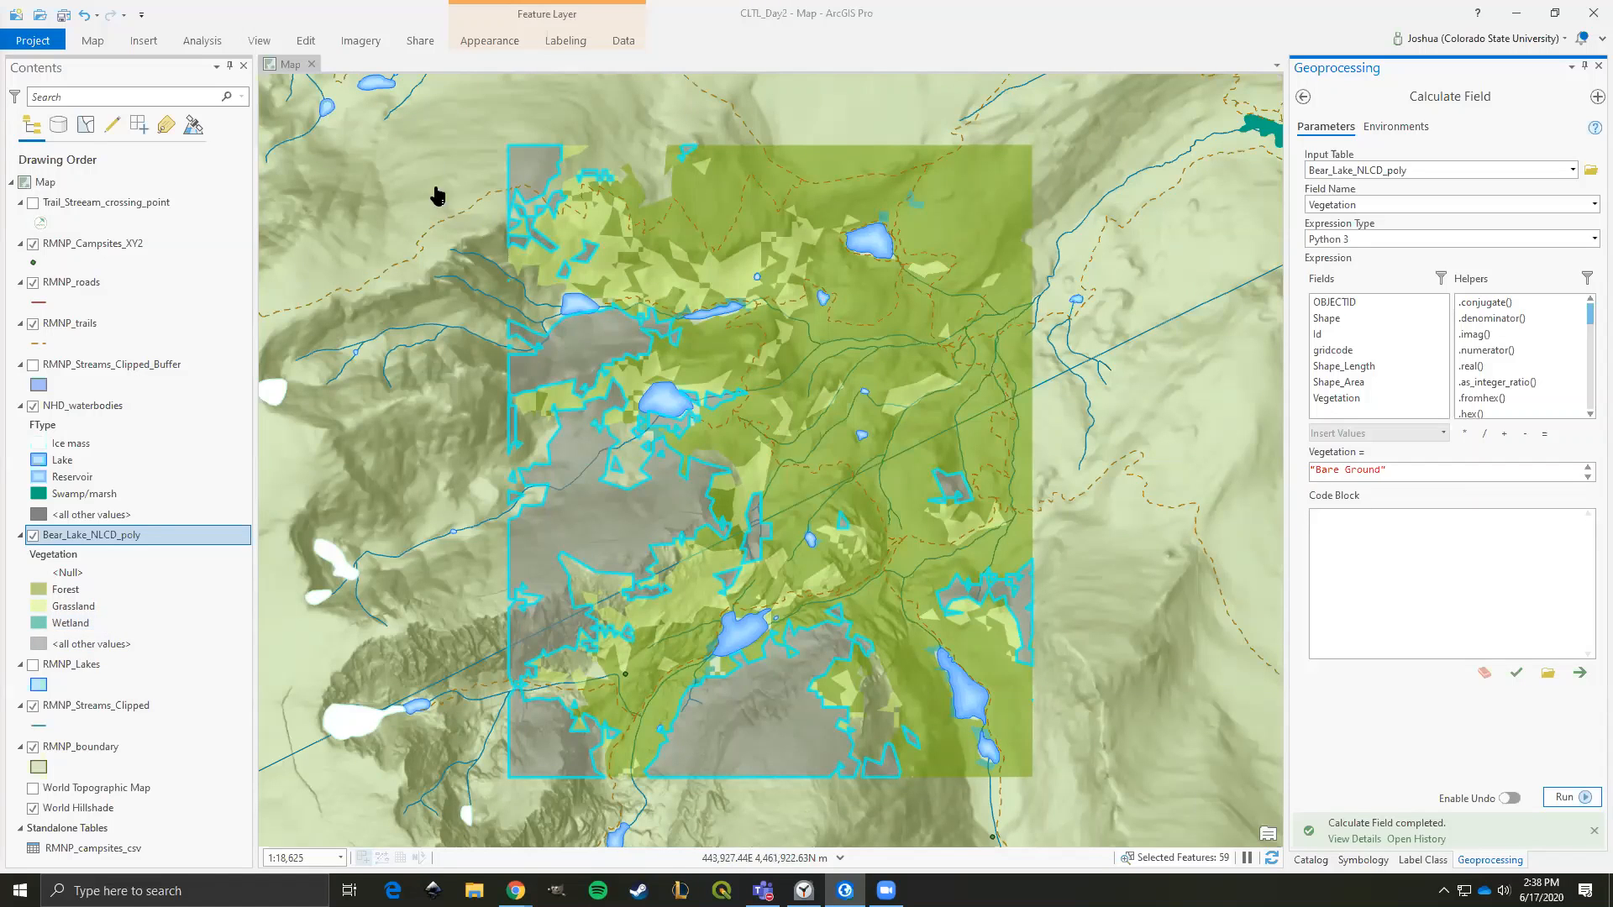
- Clear the polygon selection and turn off the RMNP_boundary layer
click(91, 44)
click(557, 83)
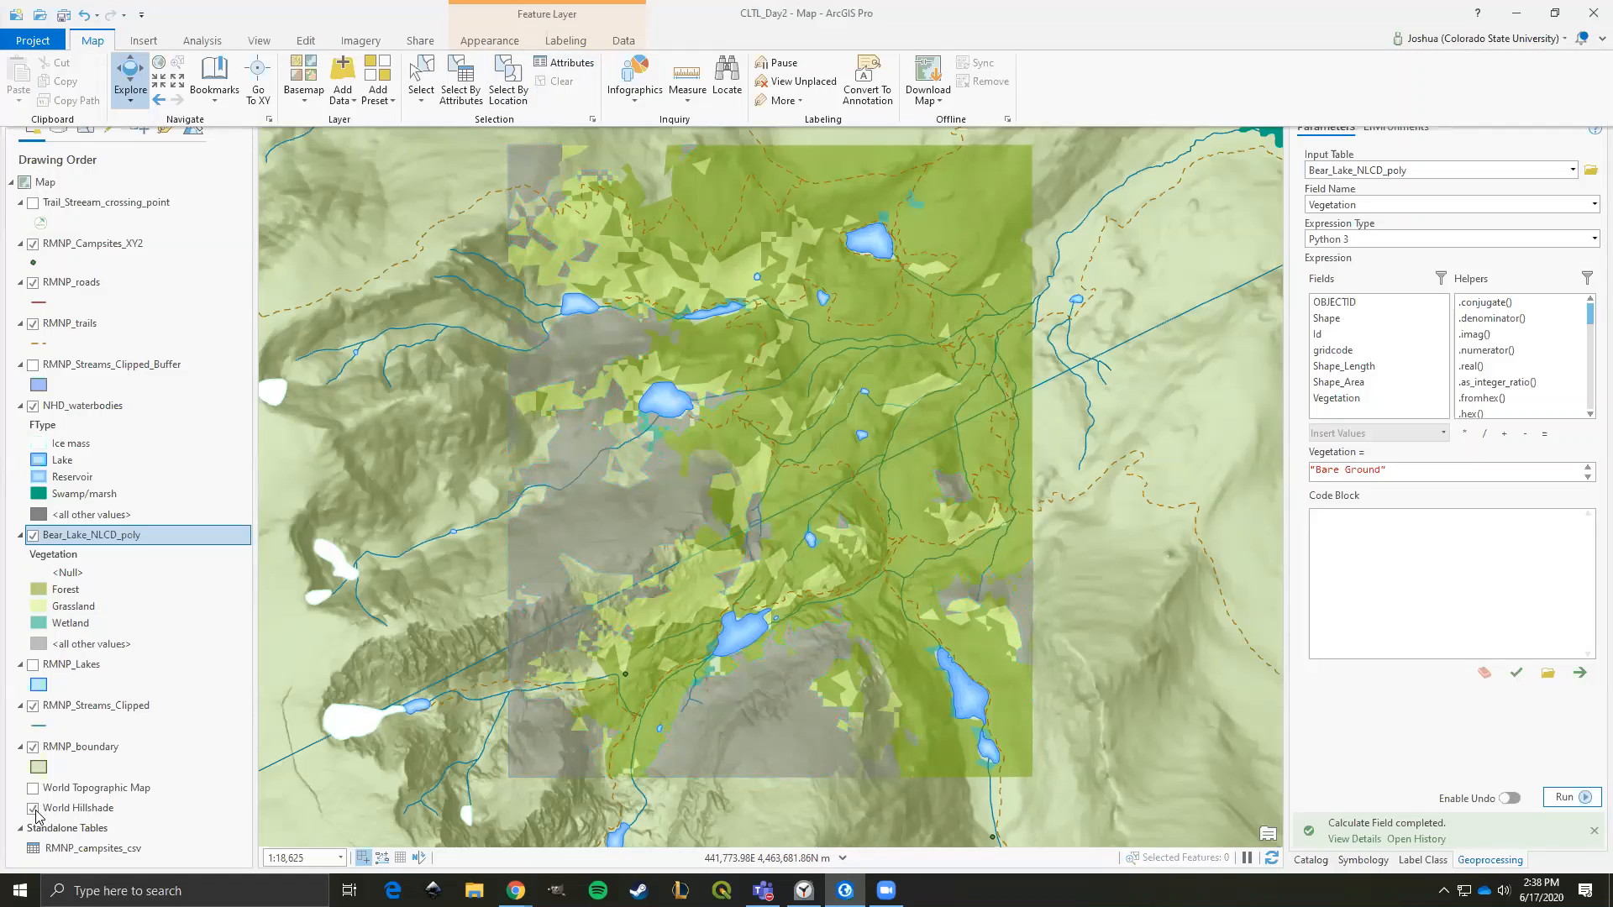
click(32, 747)
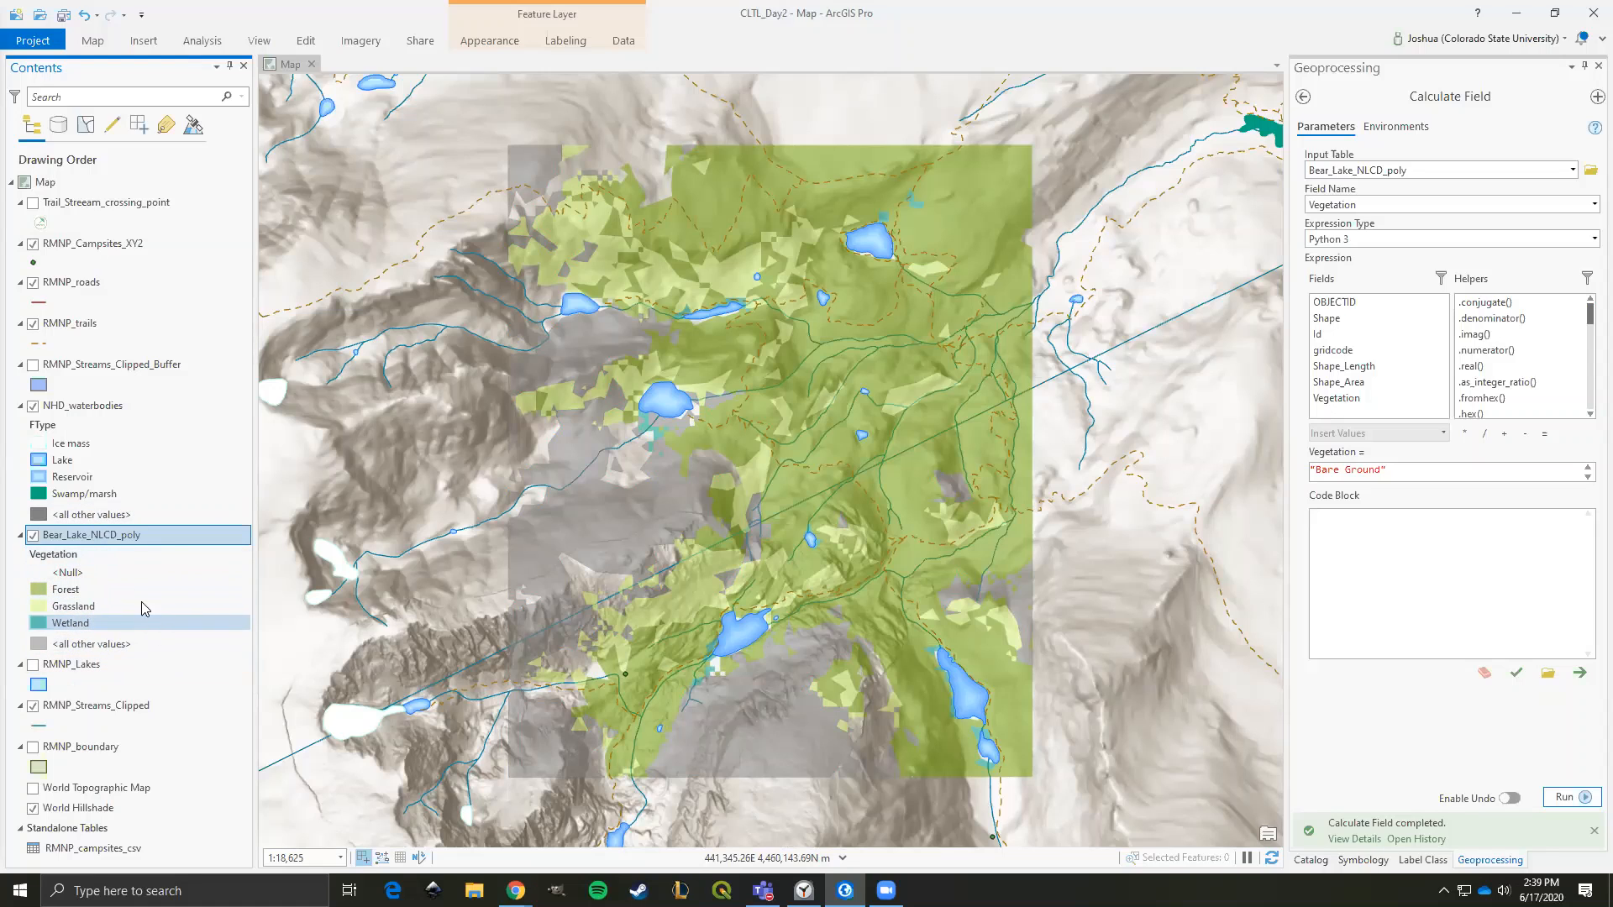
- Add the unlisted Bare Ground value as a Vegetation class in the symbology of Bear_Lake_NLCD_poly
right_click(57, 556)
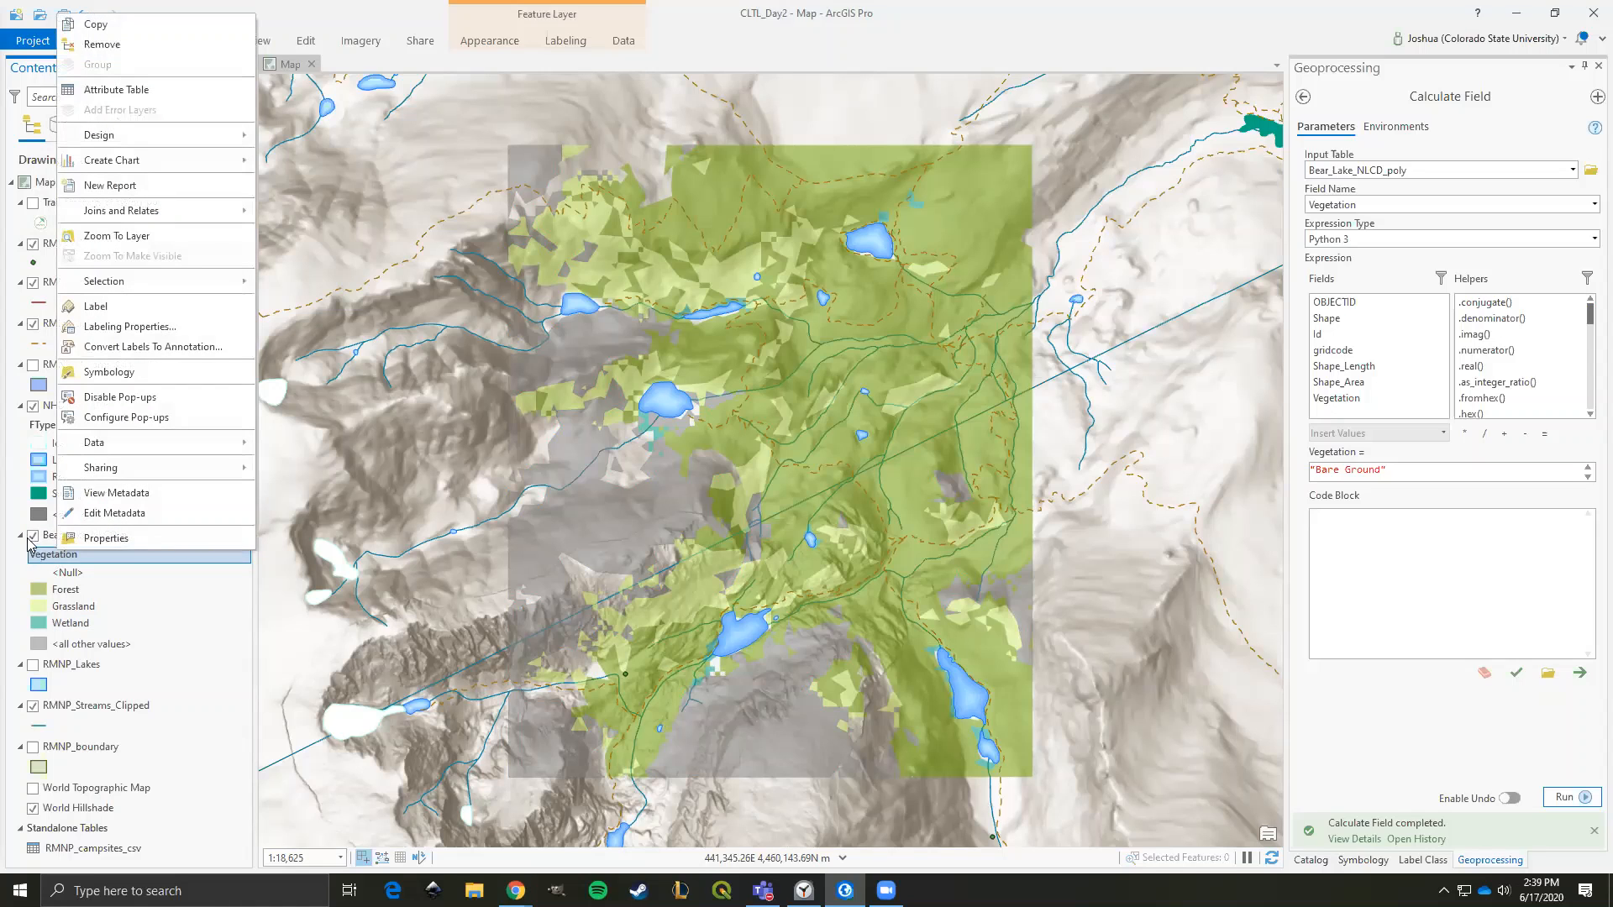
click(52, 540)
right_click(74, 542)
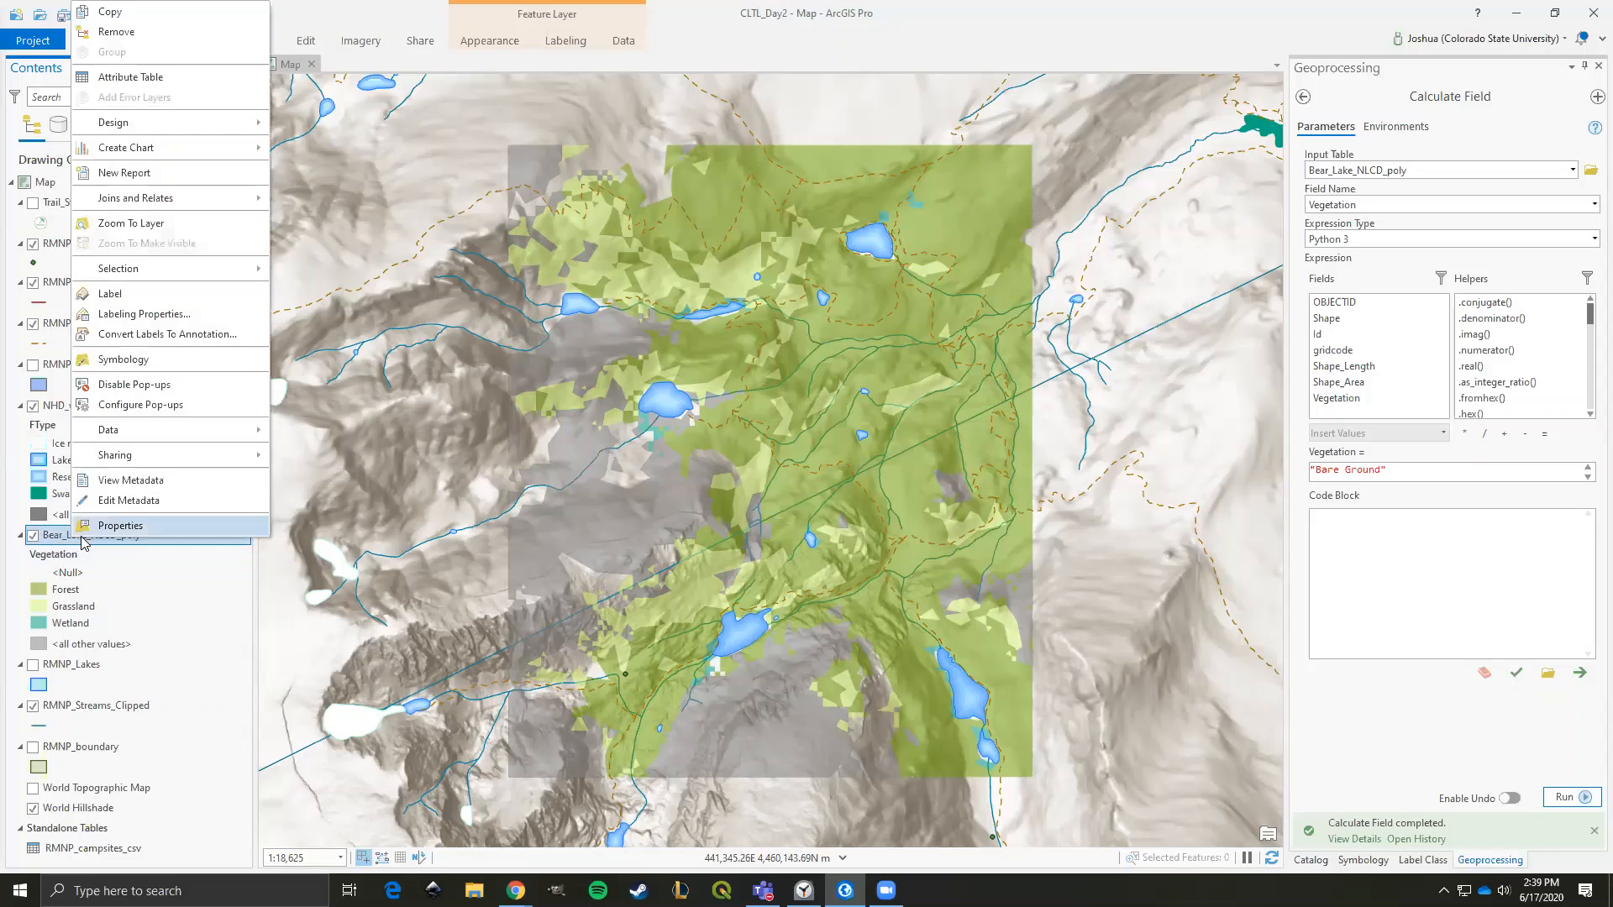
click(124, 359)
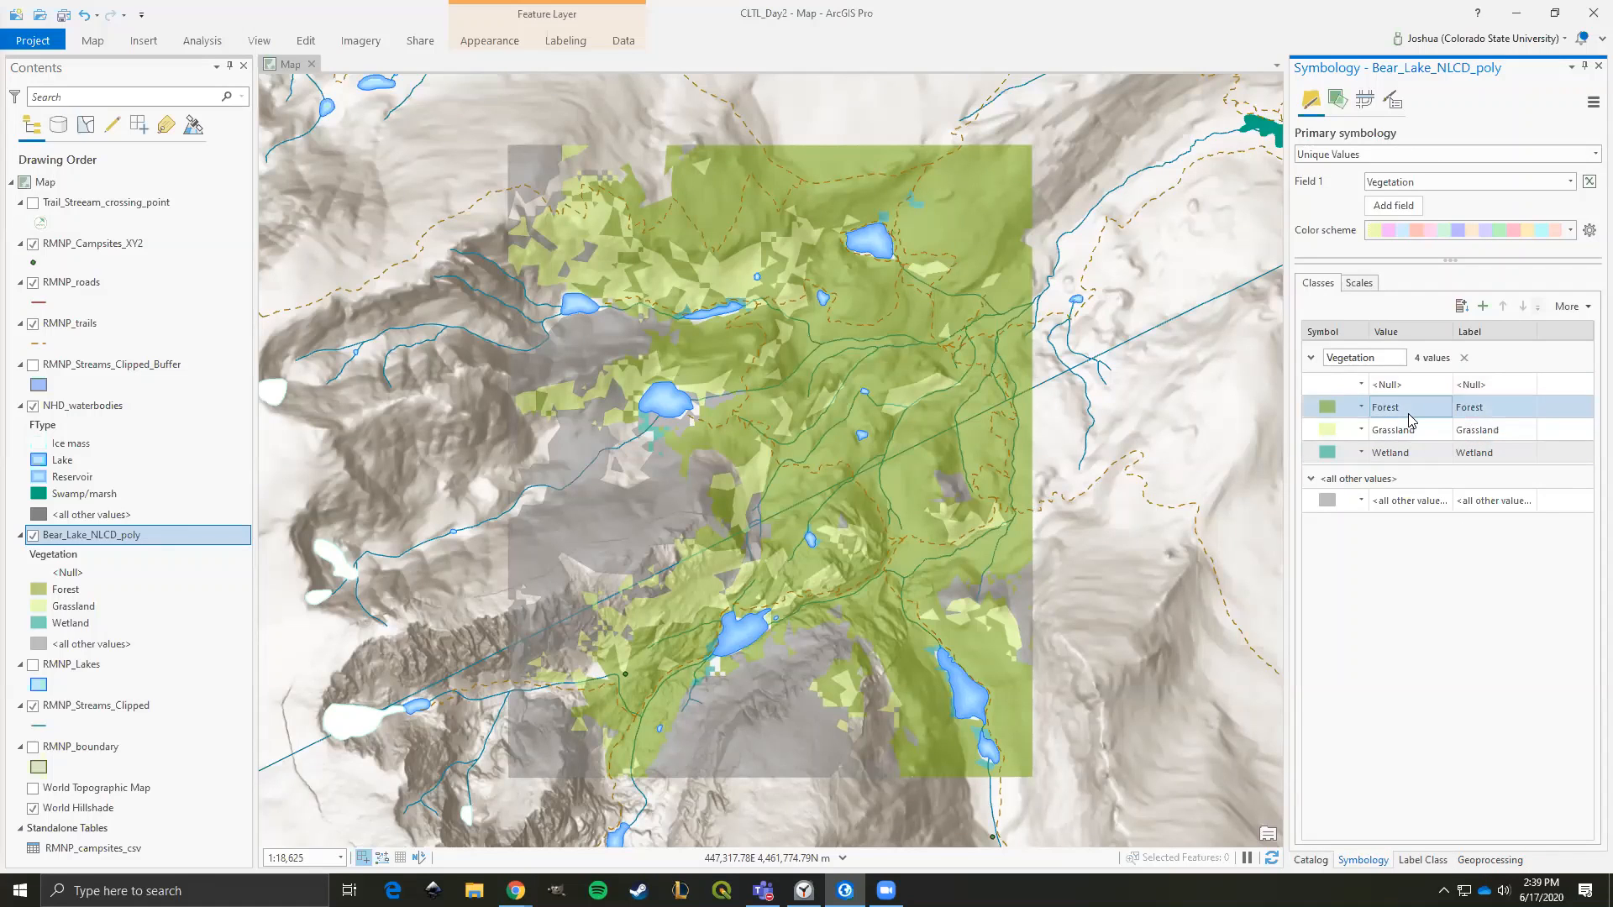
click(1403, 454)
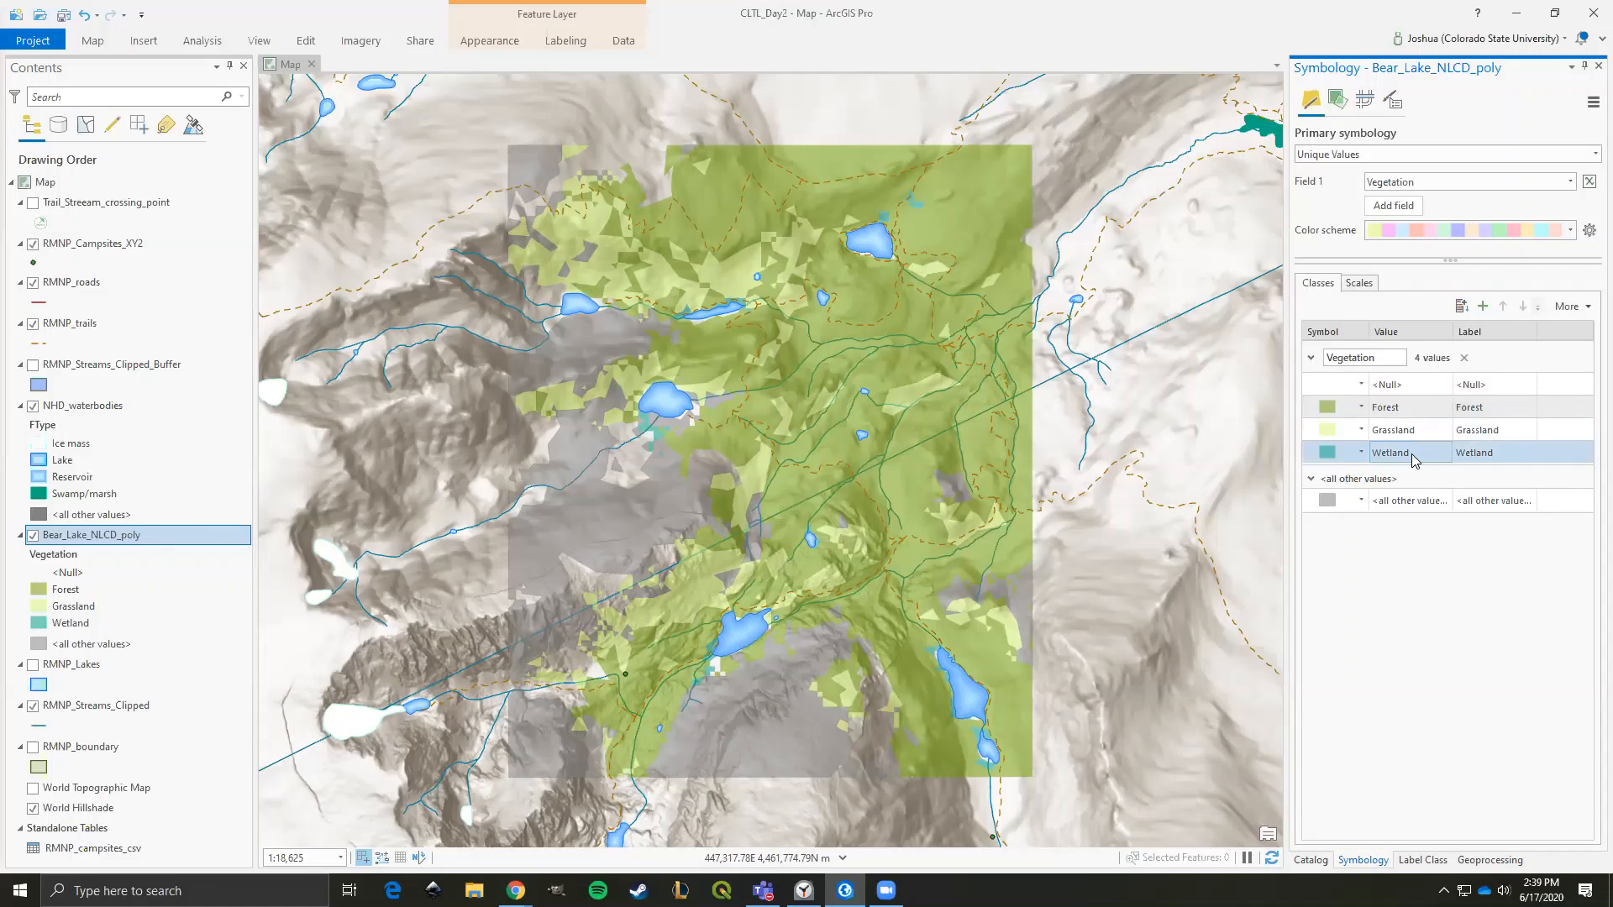
click(1514, 382)
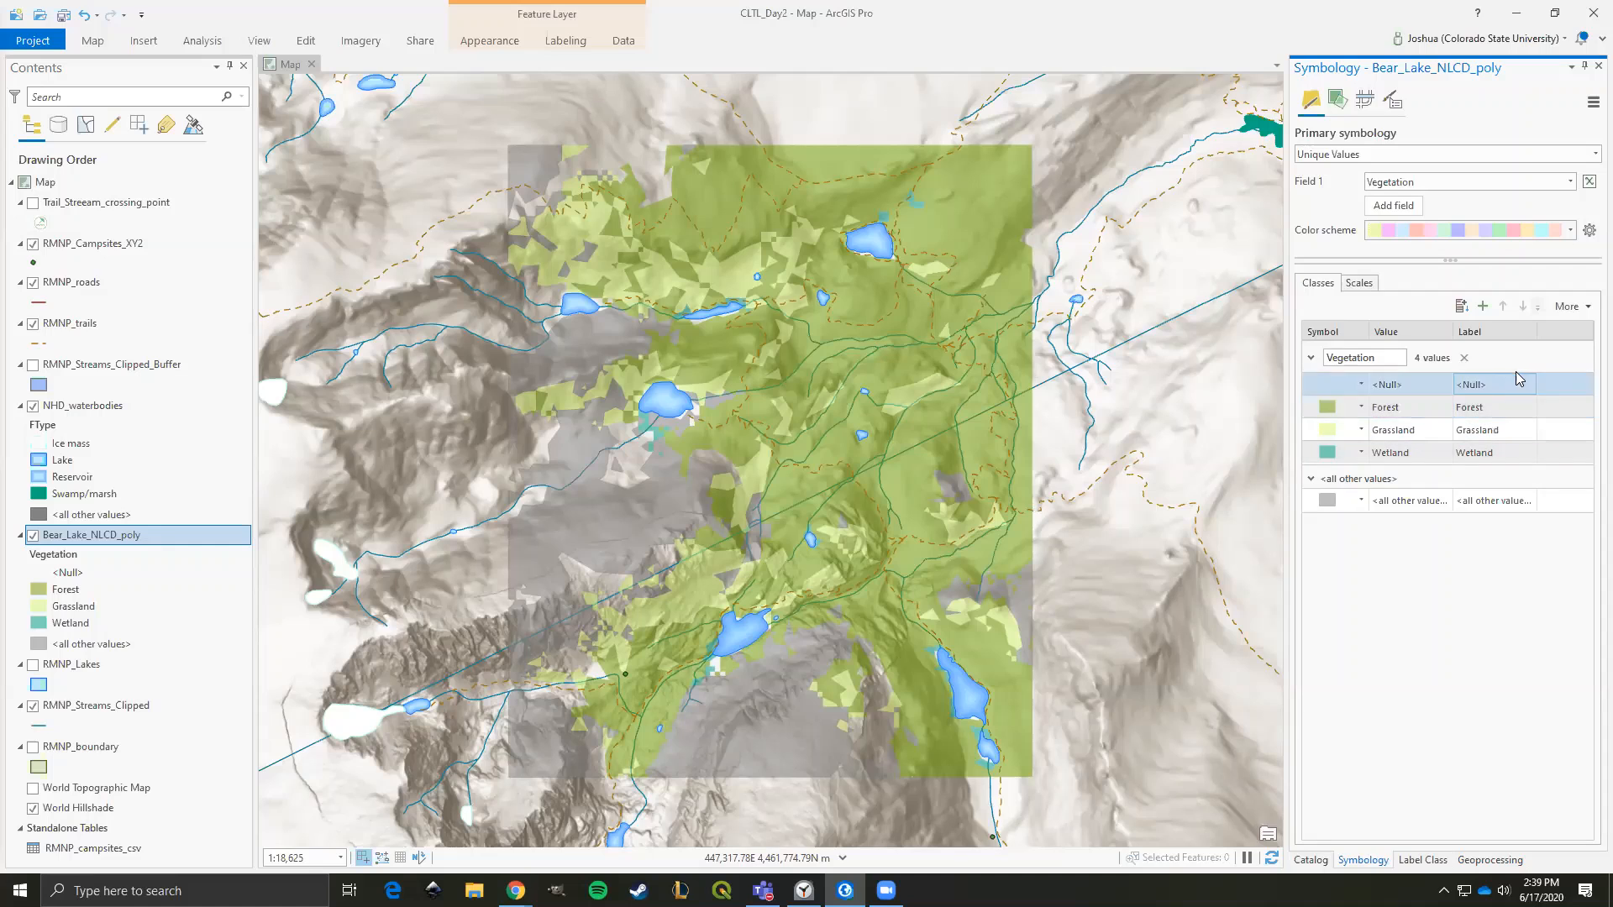
click(1482, 307)
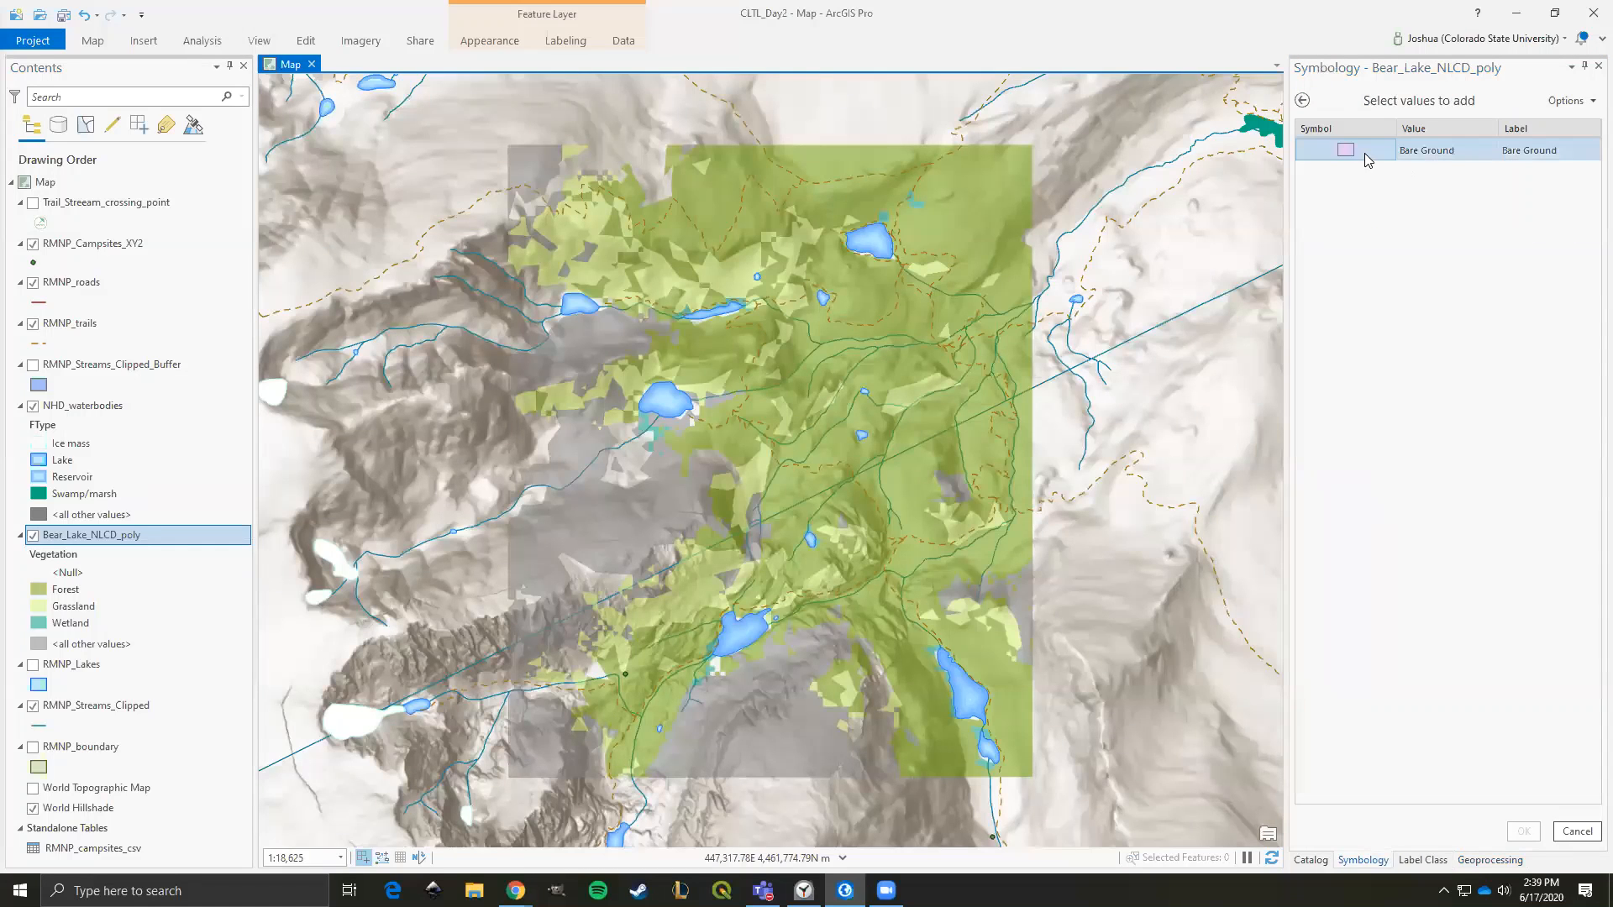
click(1365, 155)
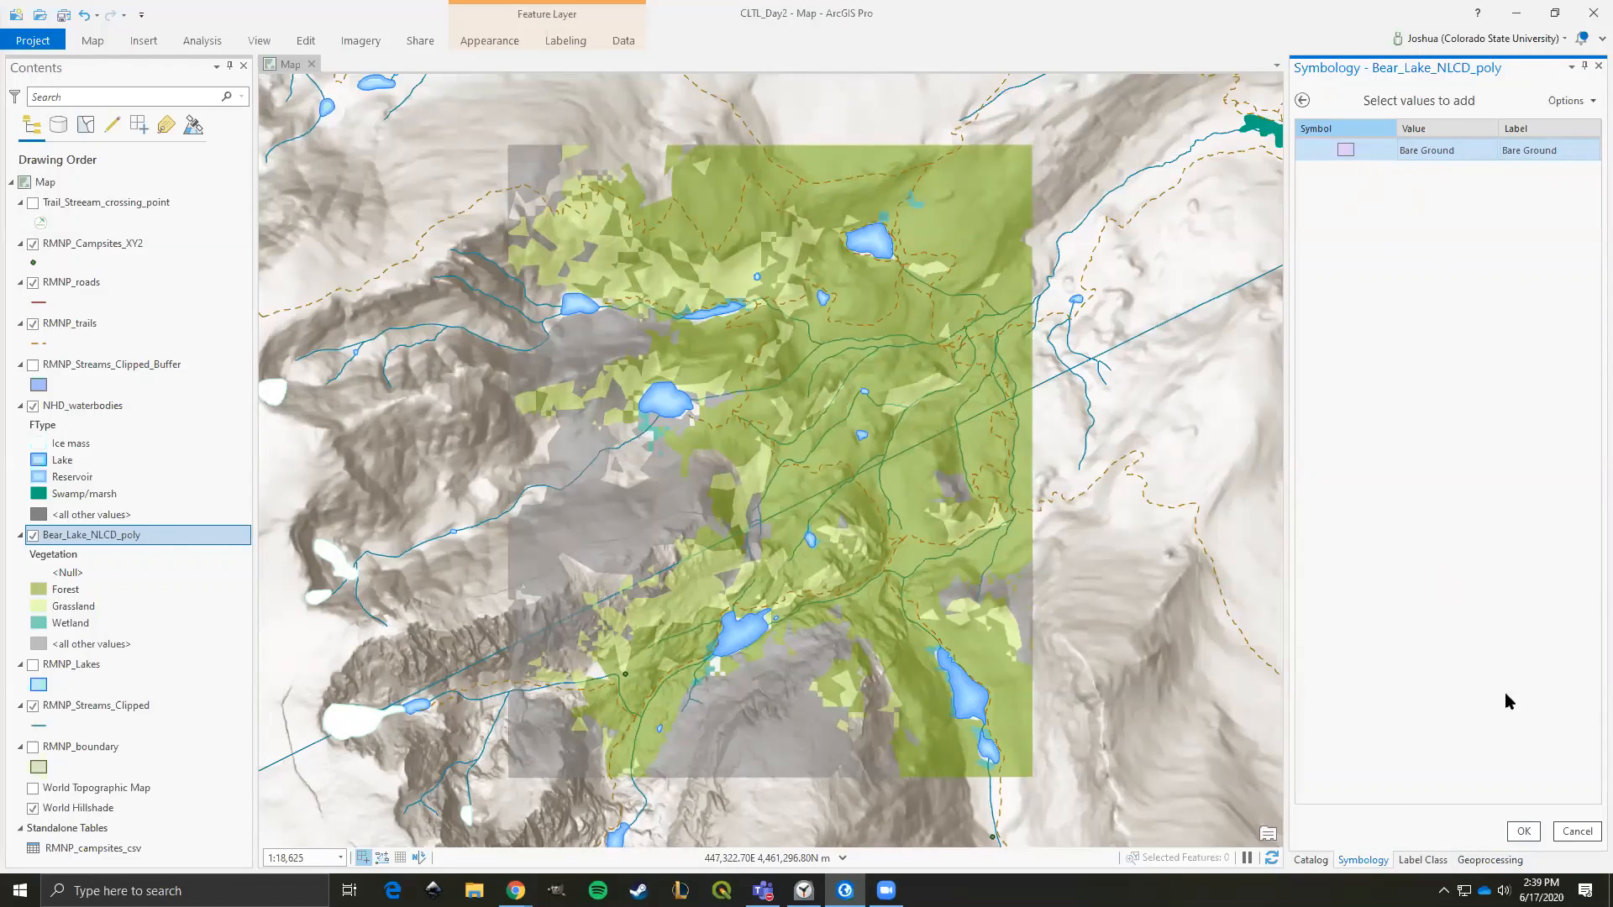
click(1525, 831)
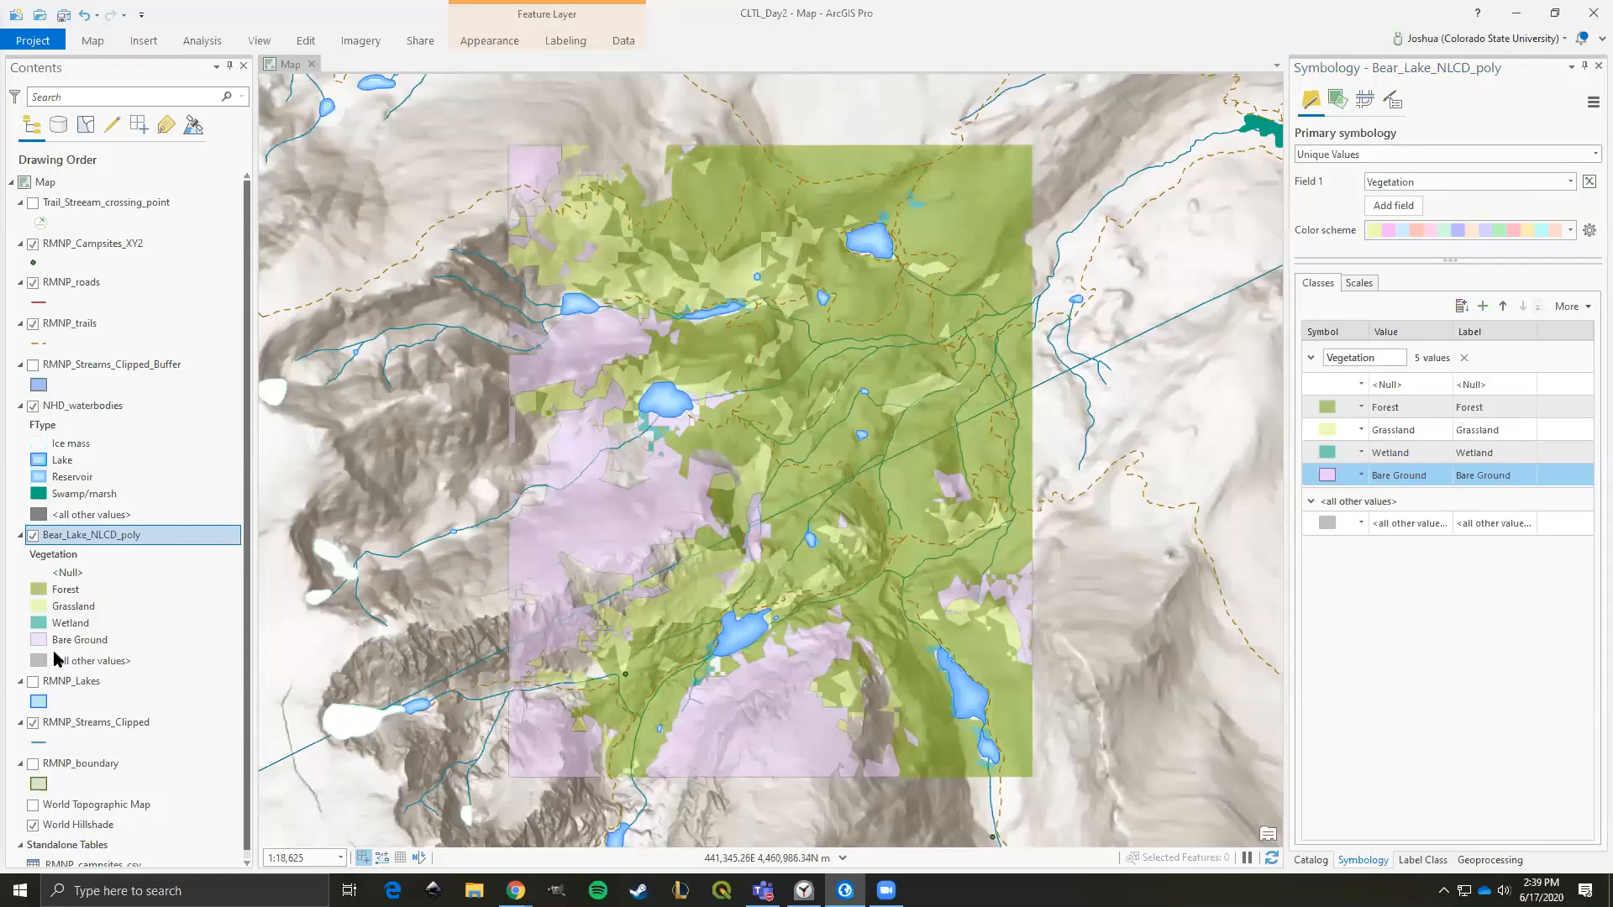
drag(1459, 477, 1495, 483)
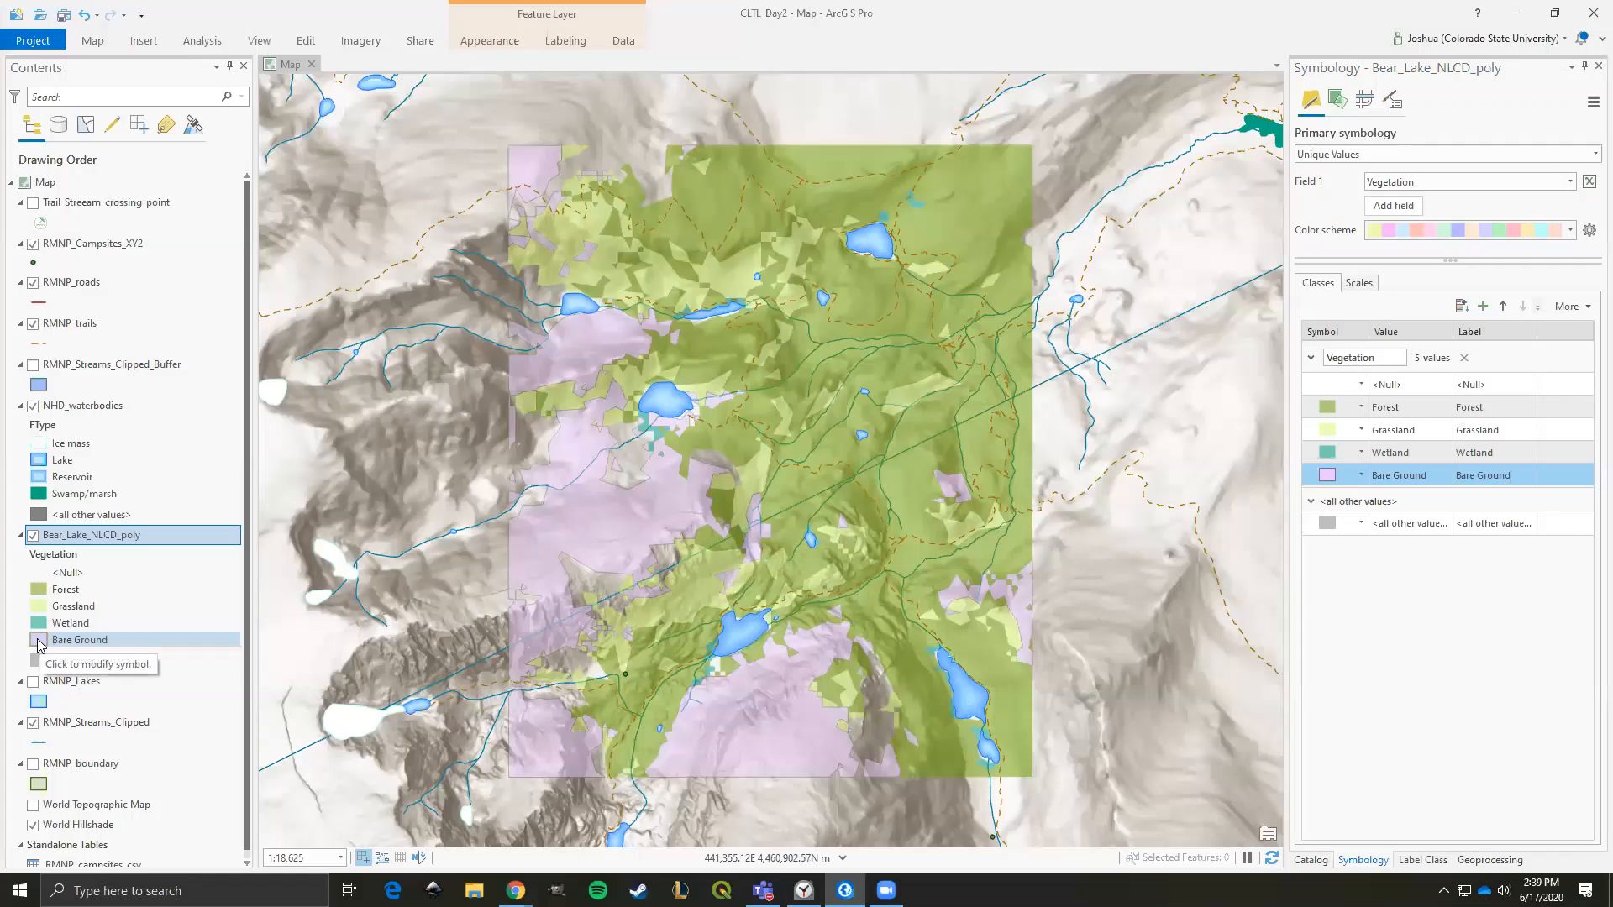
- Change the fill color of the Bare Ground class symbol in Bear_Lake_NLCD_poly to white and apply it
click(37, 644)
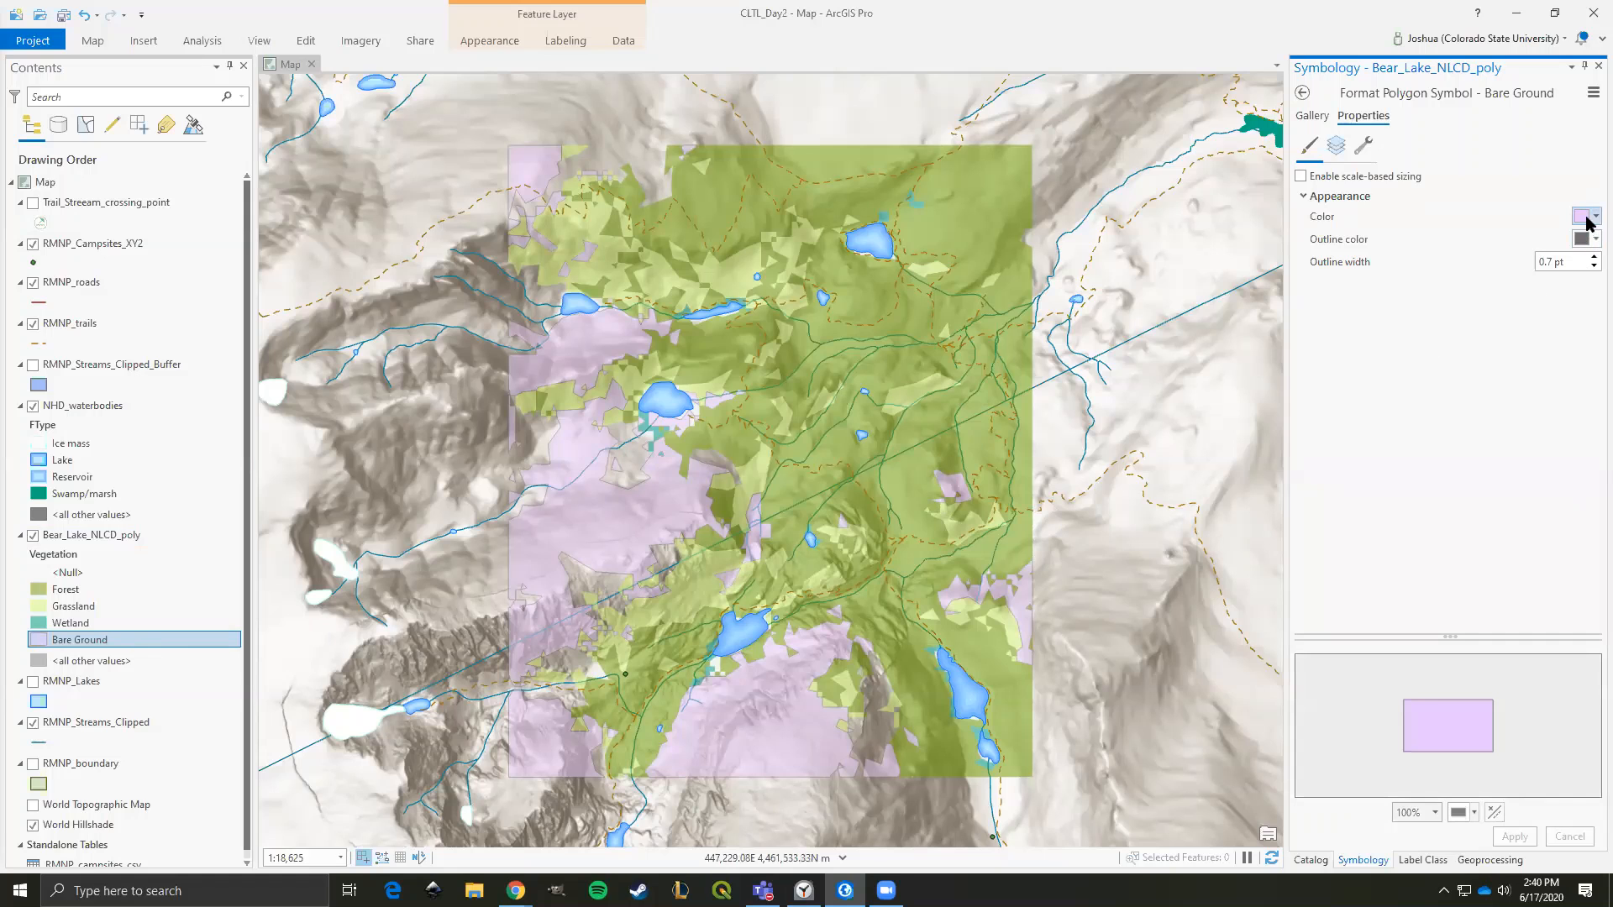
click(1587, 216)
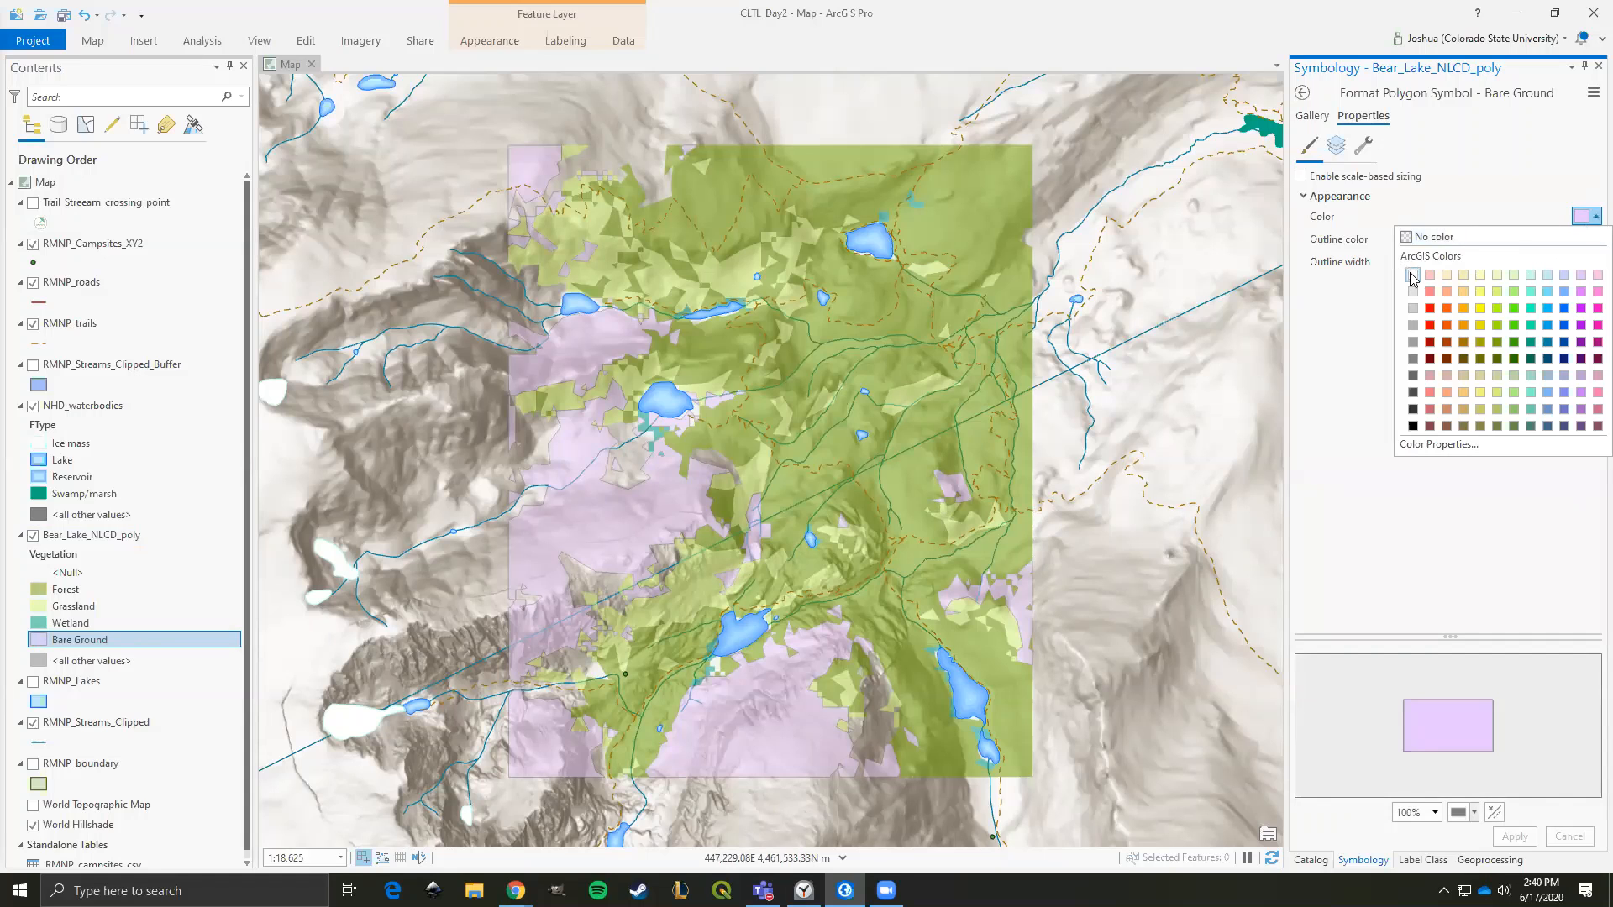
click(1414, 270)
click(1514, 842)
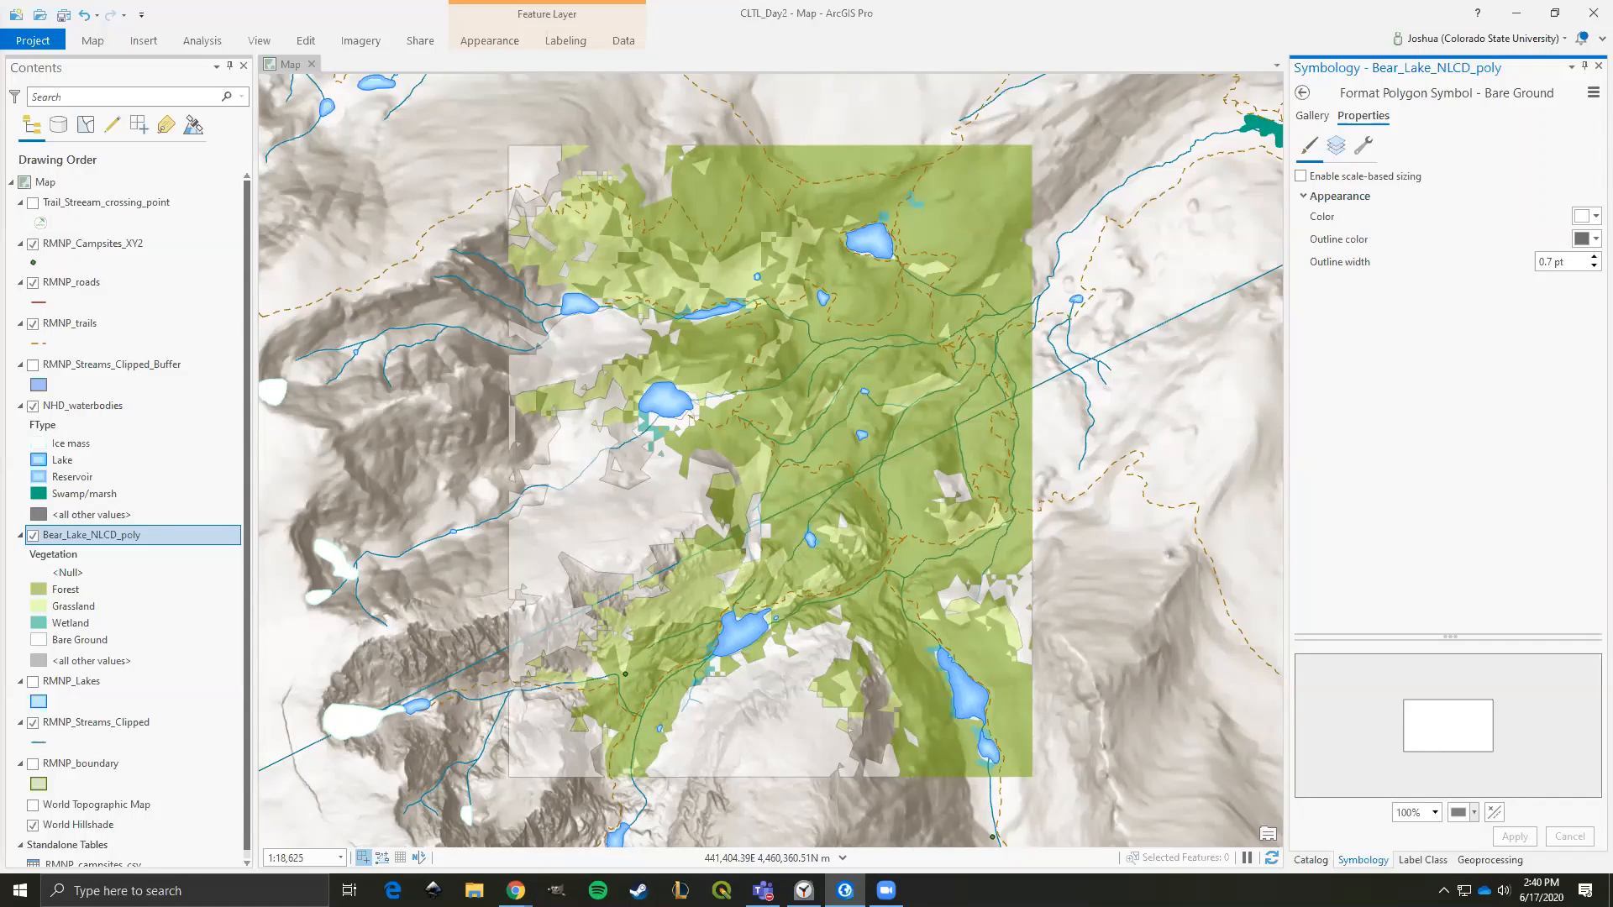
- Search the geoprocessing tools for "intersect" and open the Intersect analysis tool
key(alt+Tab)
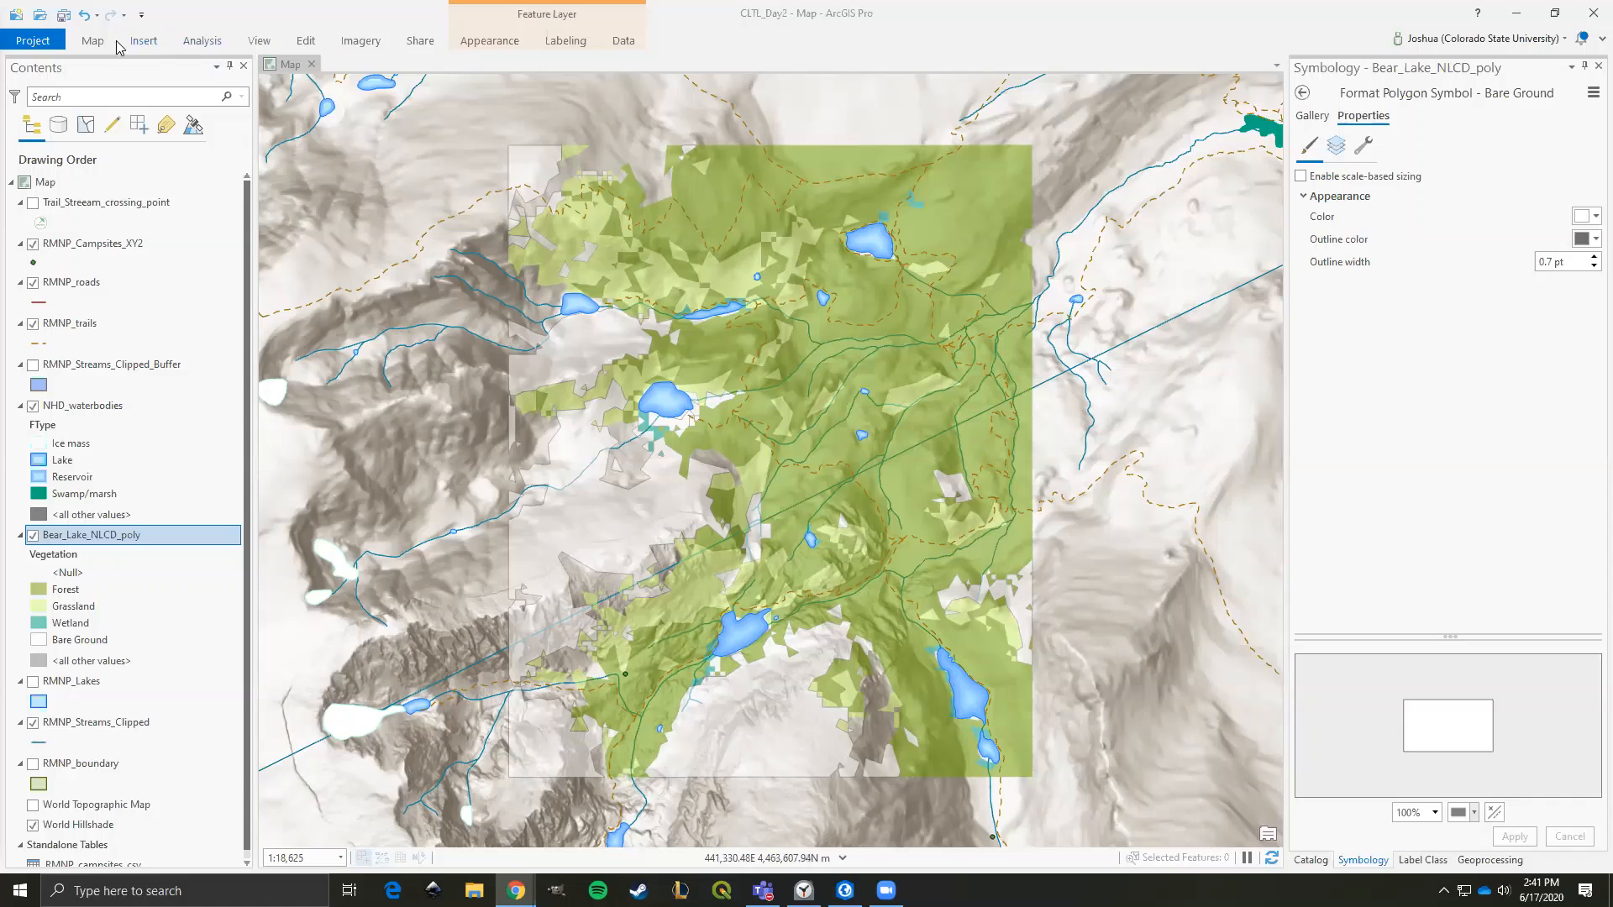
click(196, 48)
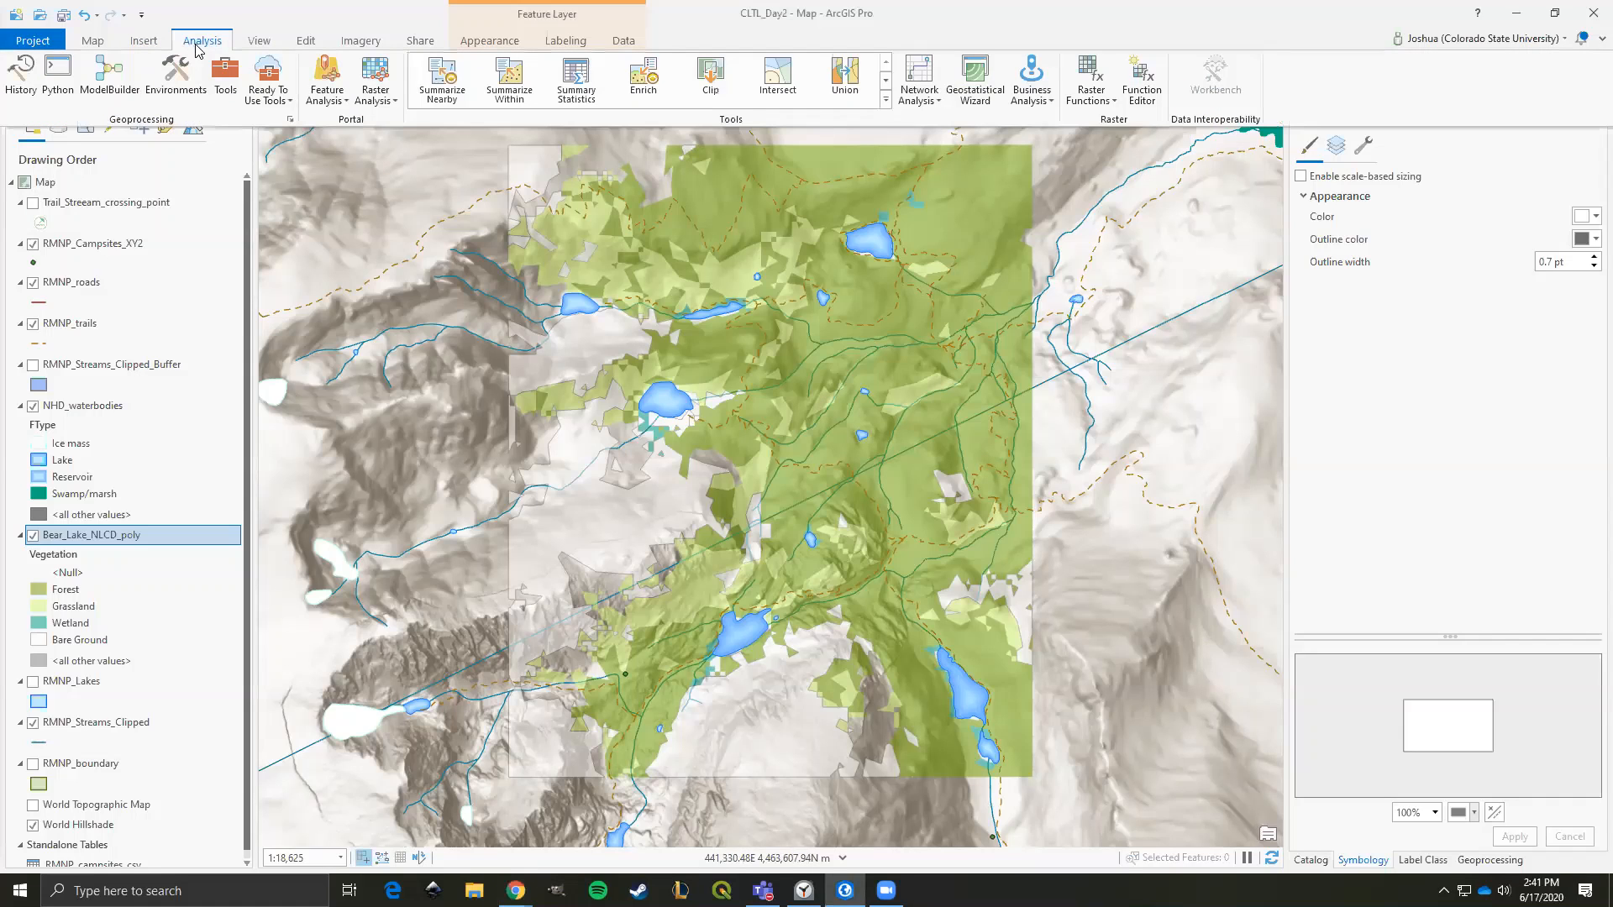
click(223, 80)
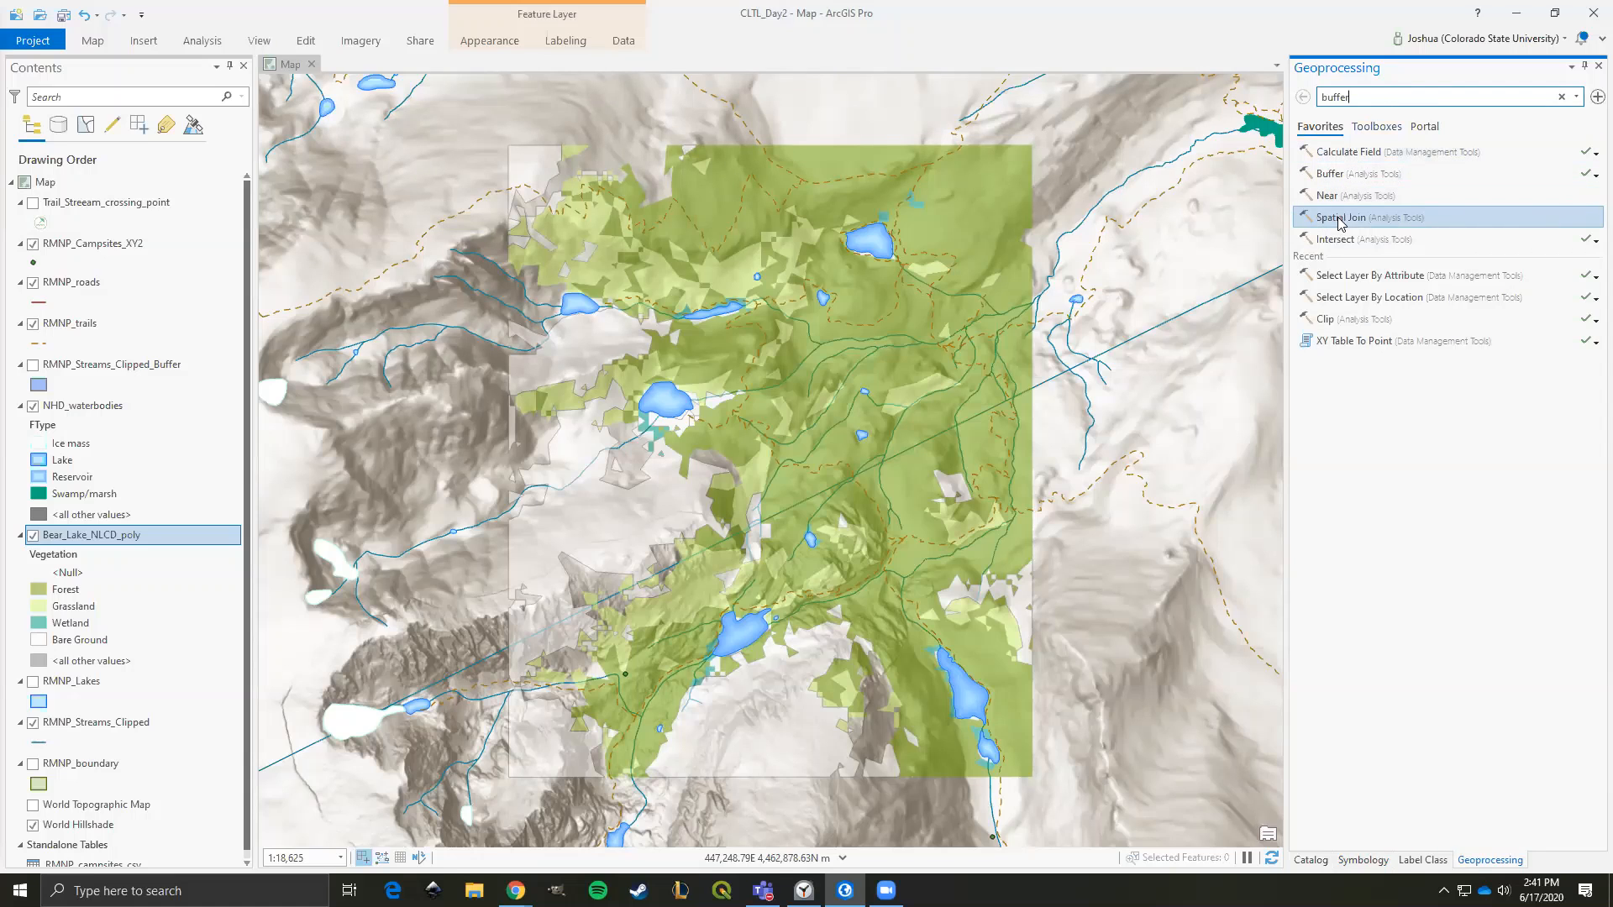
click(1362, 96)
text(buffe)
key(BackSpace)
key(BackSpace)
key(BackSpace)
key(BackSpace)
key(BackSpace)
text(intersect)
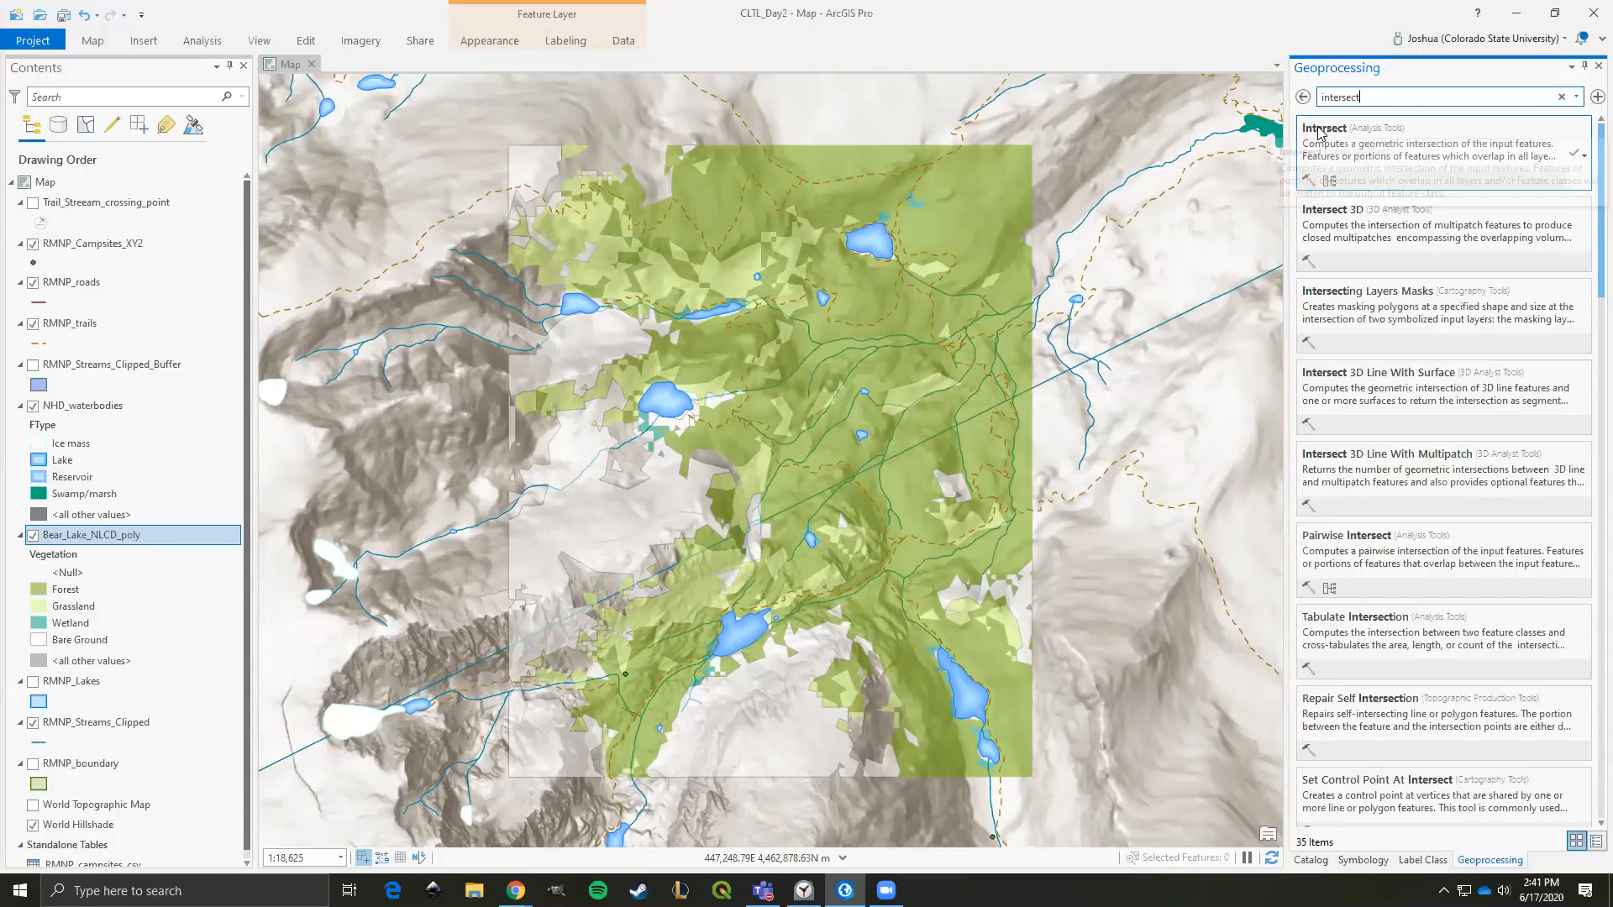
click(1320, 130)
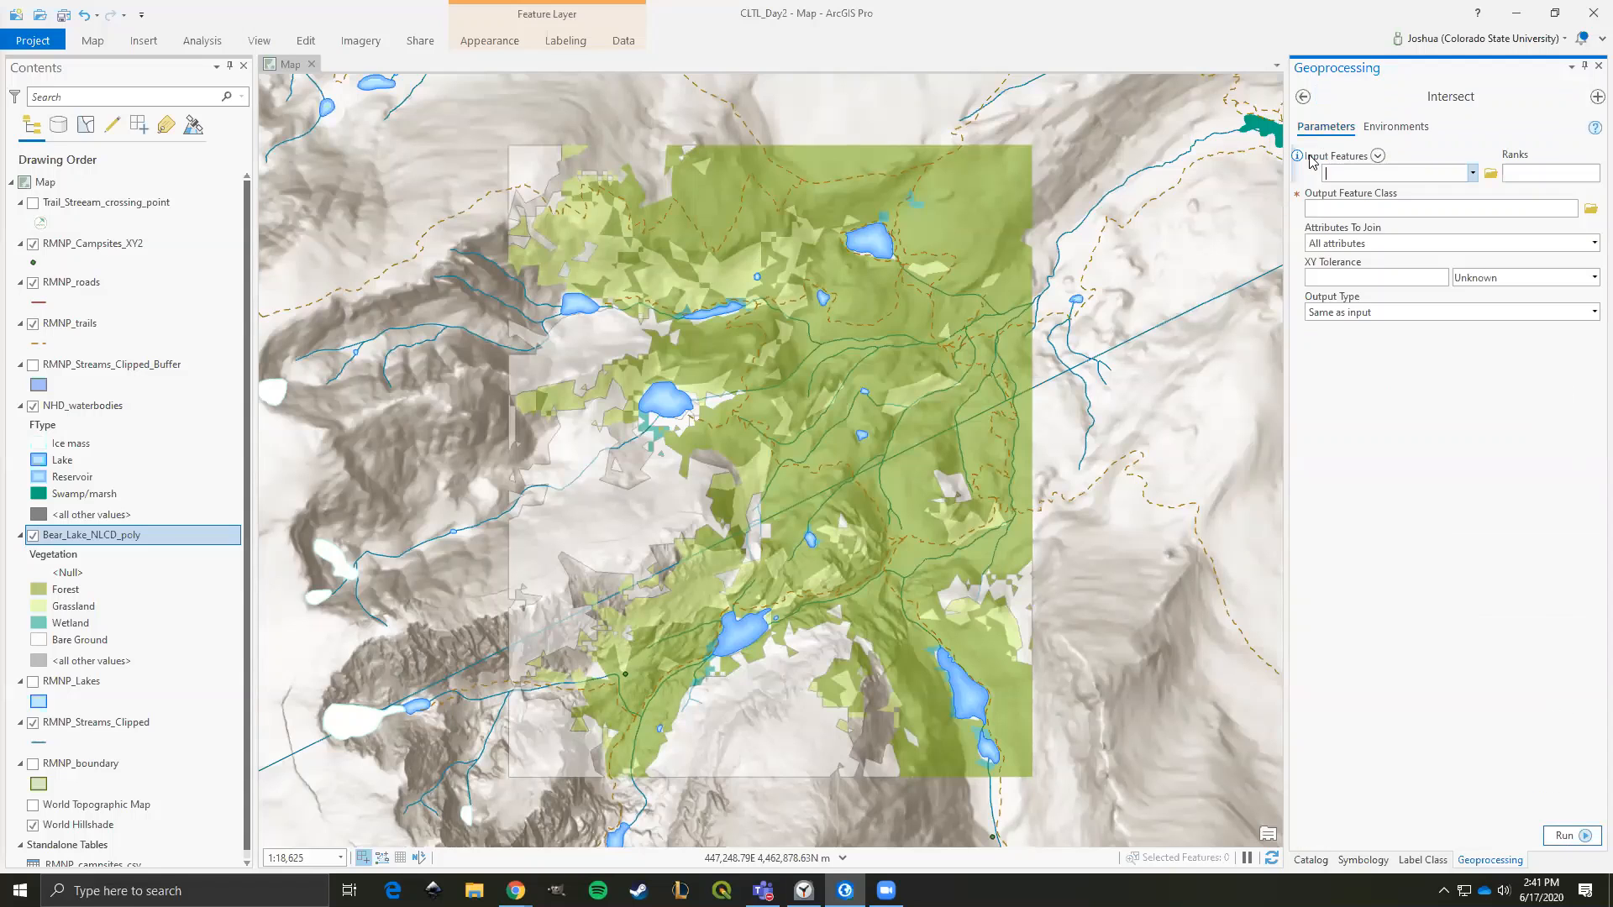
- Set RMNP_trails and Bear_Lake_NLCD_poly as the input features of the Intersect tool
click(1472, 174)
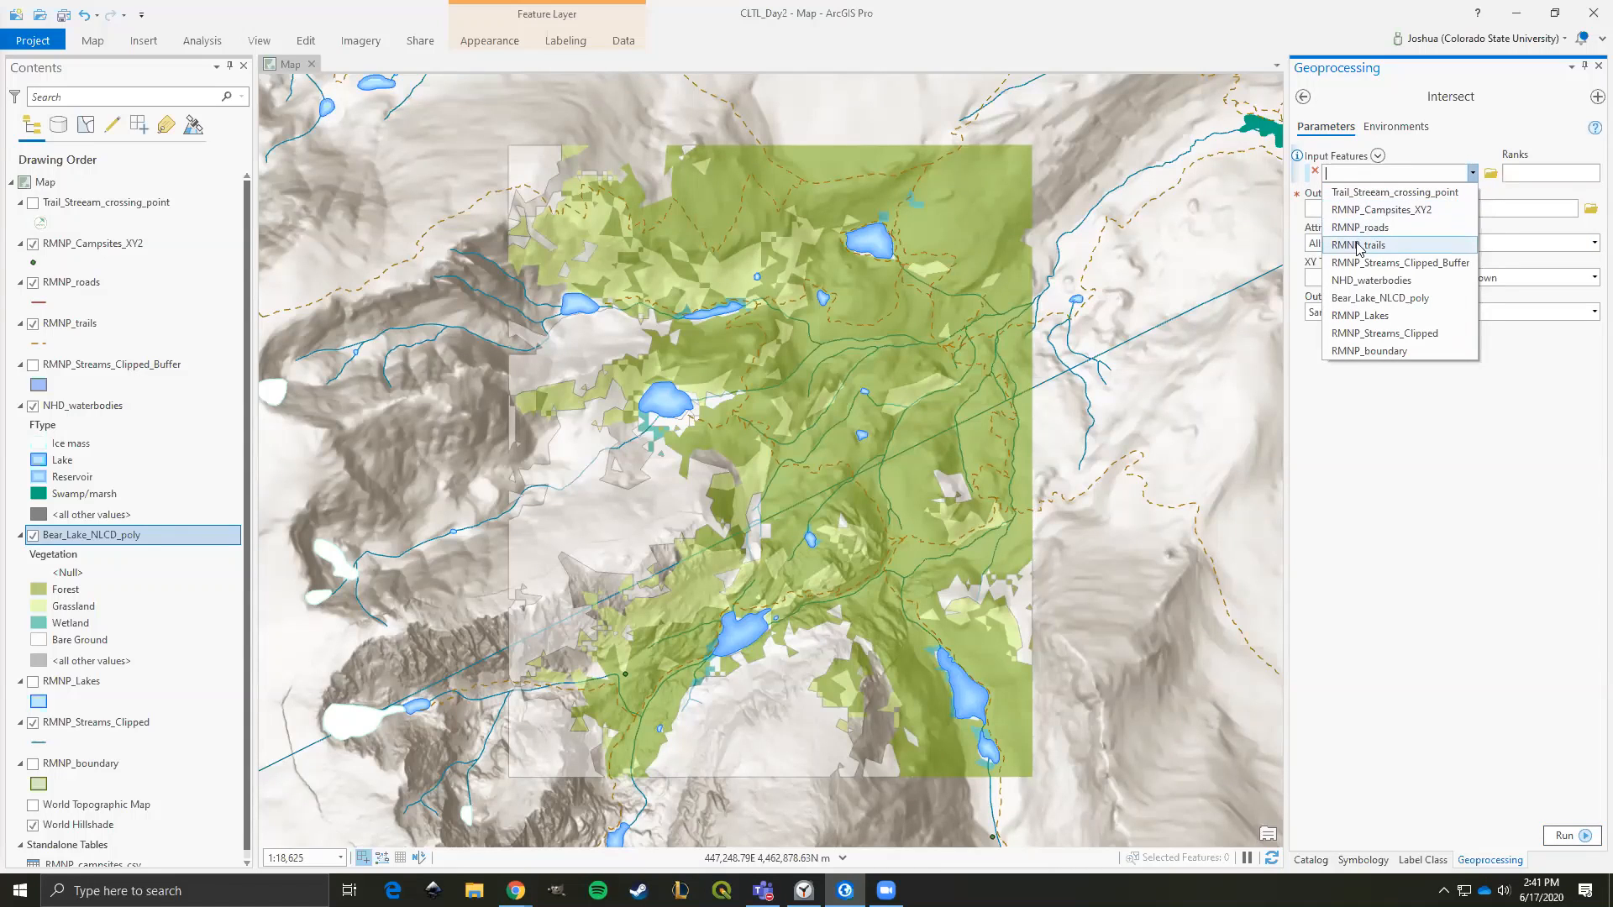
click(1365, 245)
click(1472, 194)
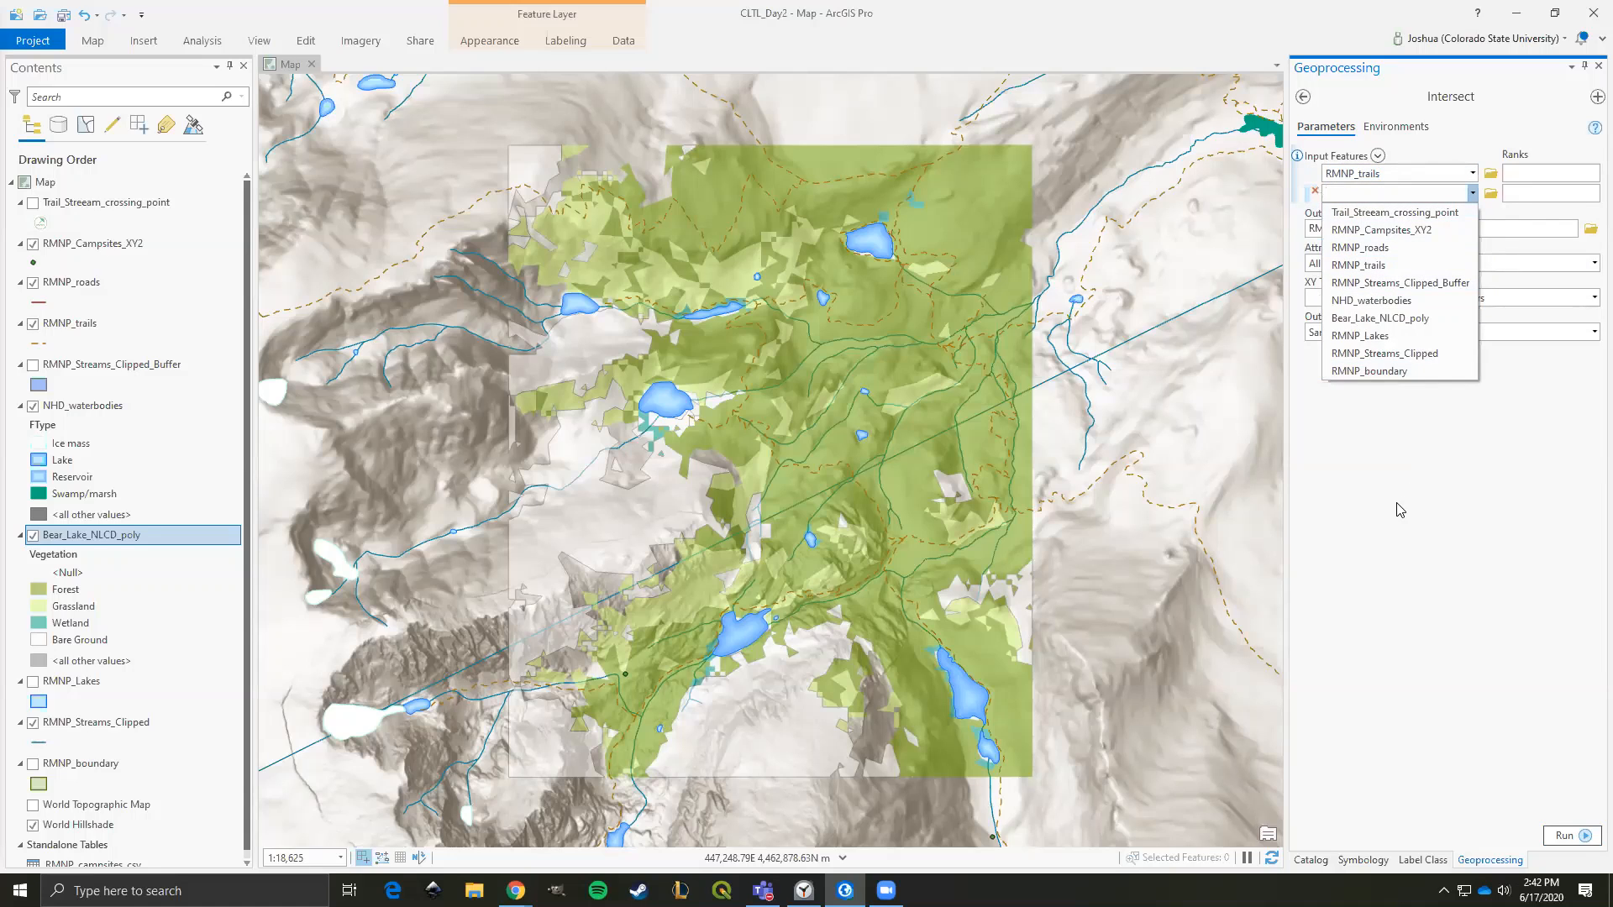
click(1421, 317)
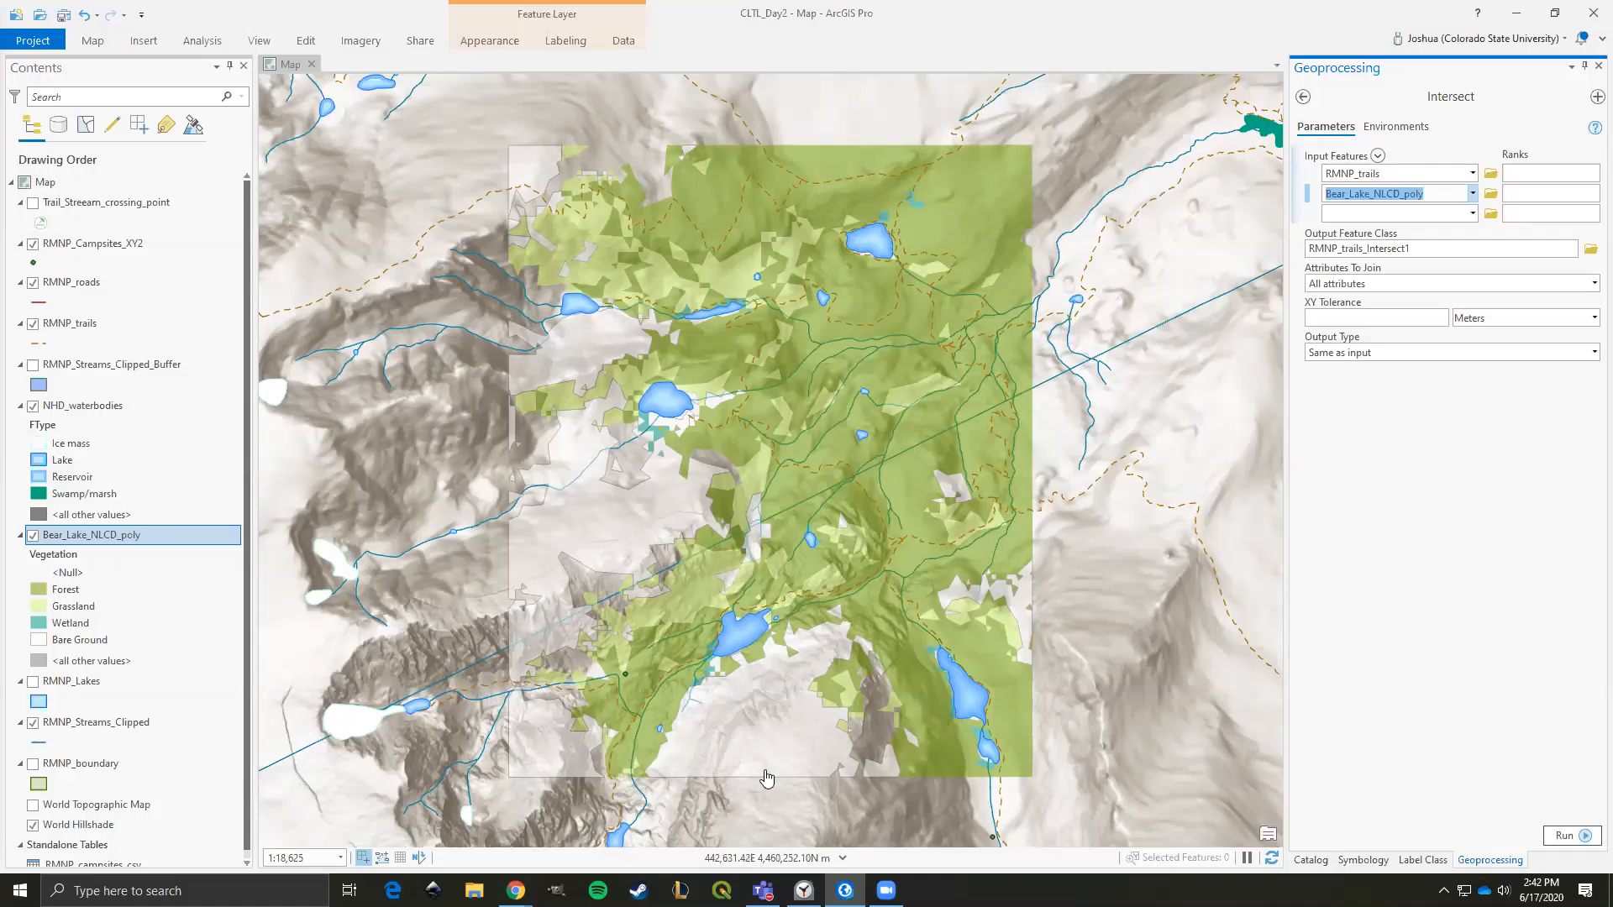
click(1435, 535)
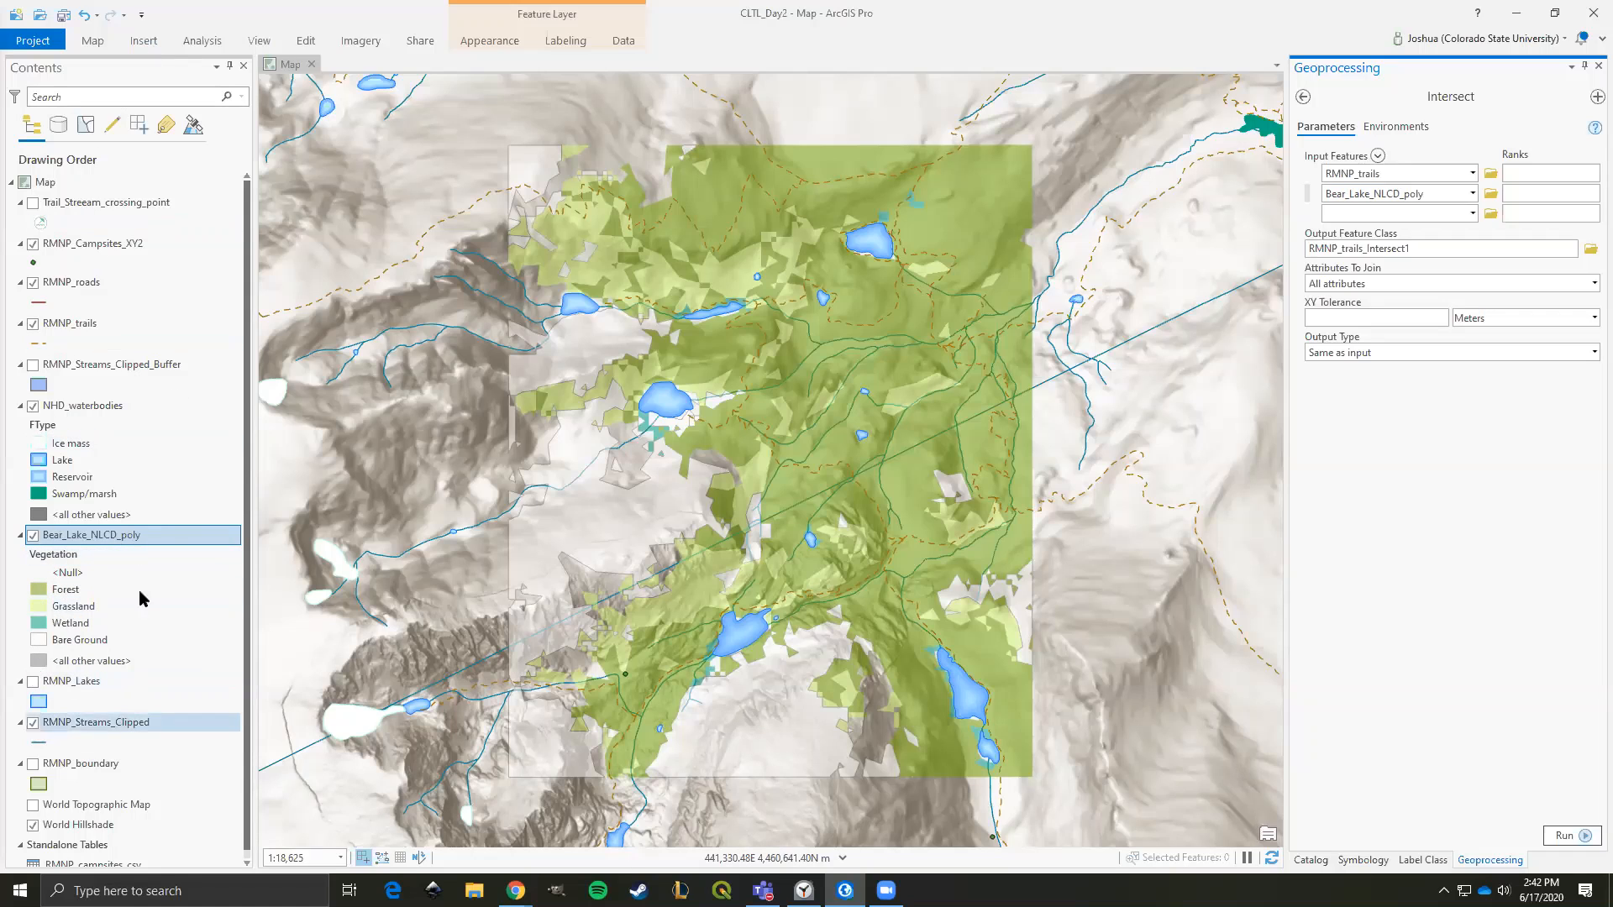
- In the Bear_Lake_NLCD_poly layer properties, build a new definition query where Vegetation is equal to Bare Ground
right_click(99, 538)
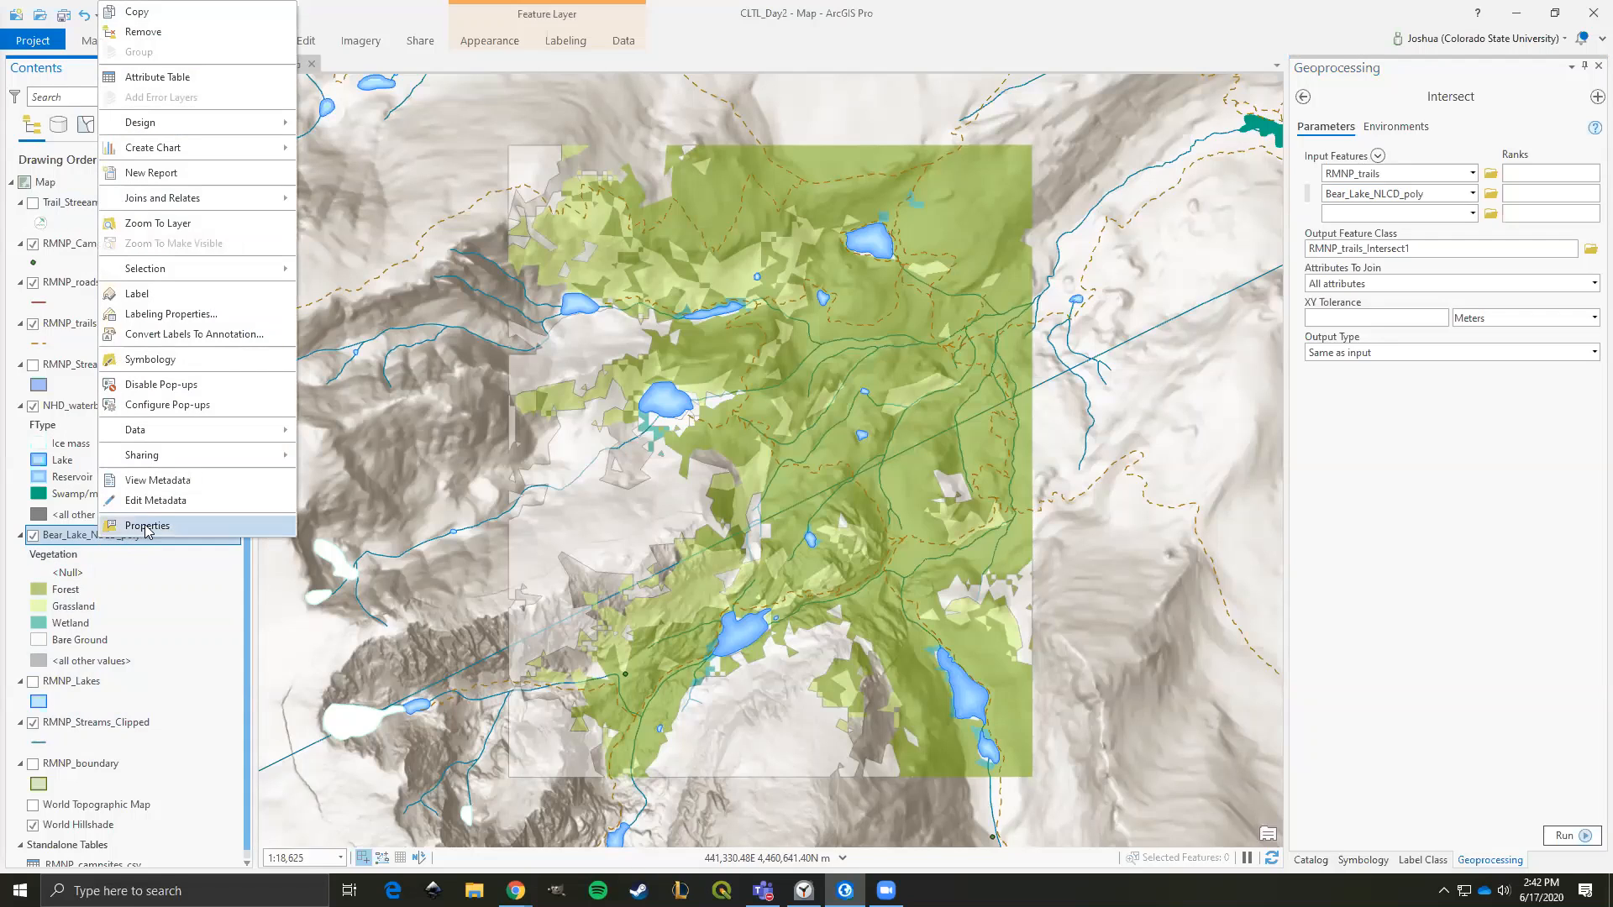
click(147, 527)
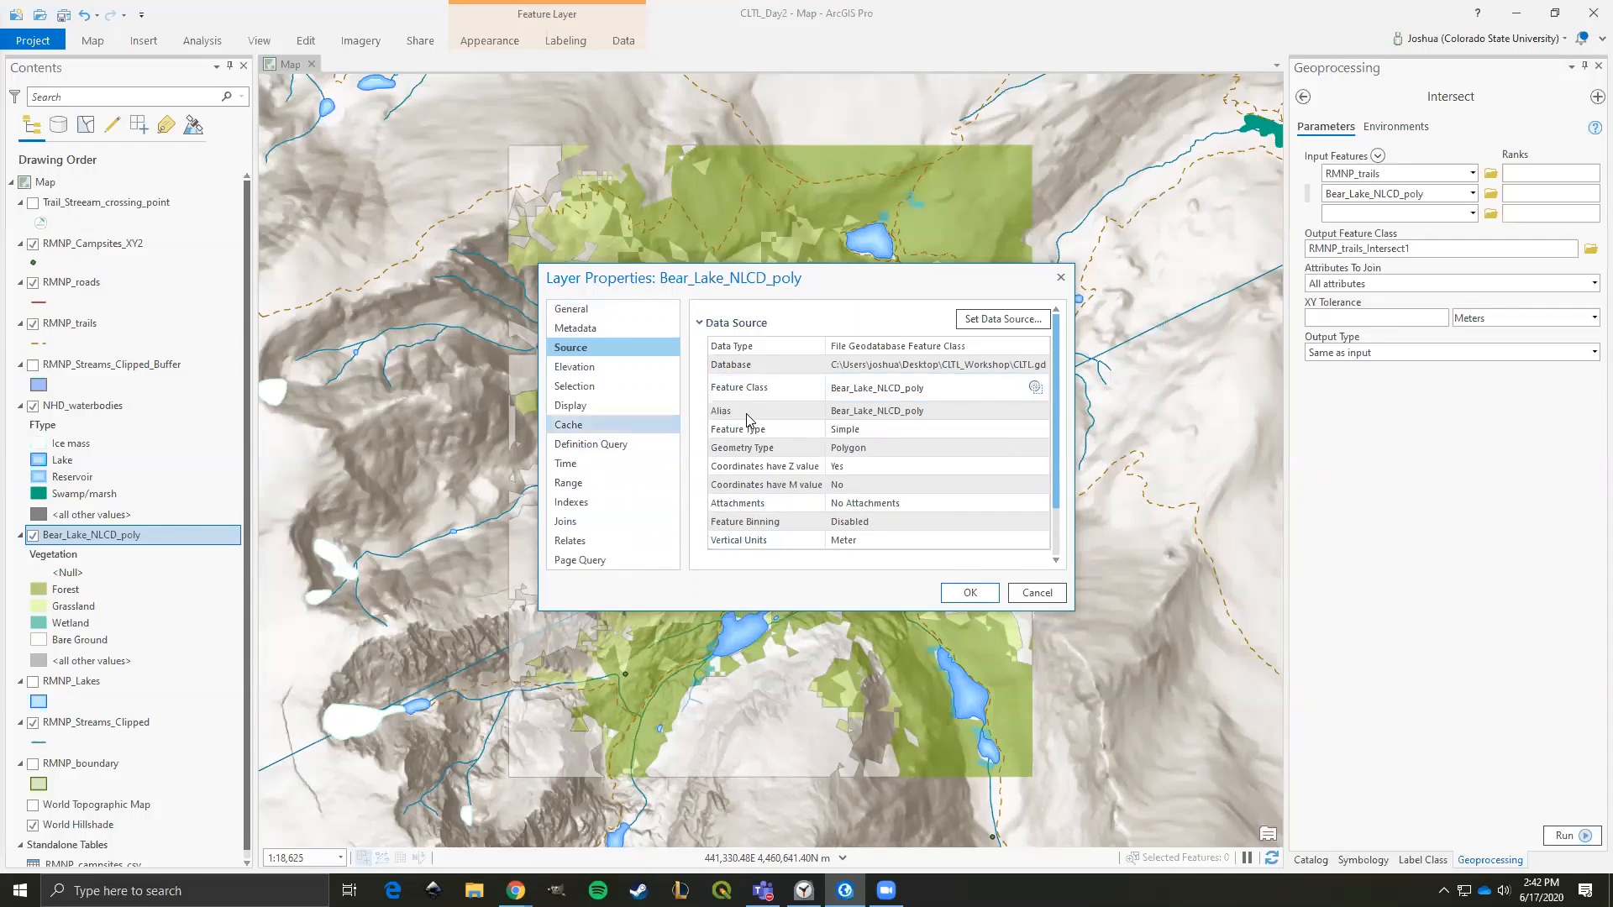
click(577, 447)
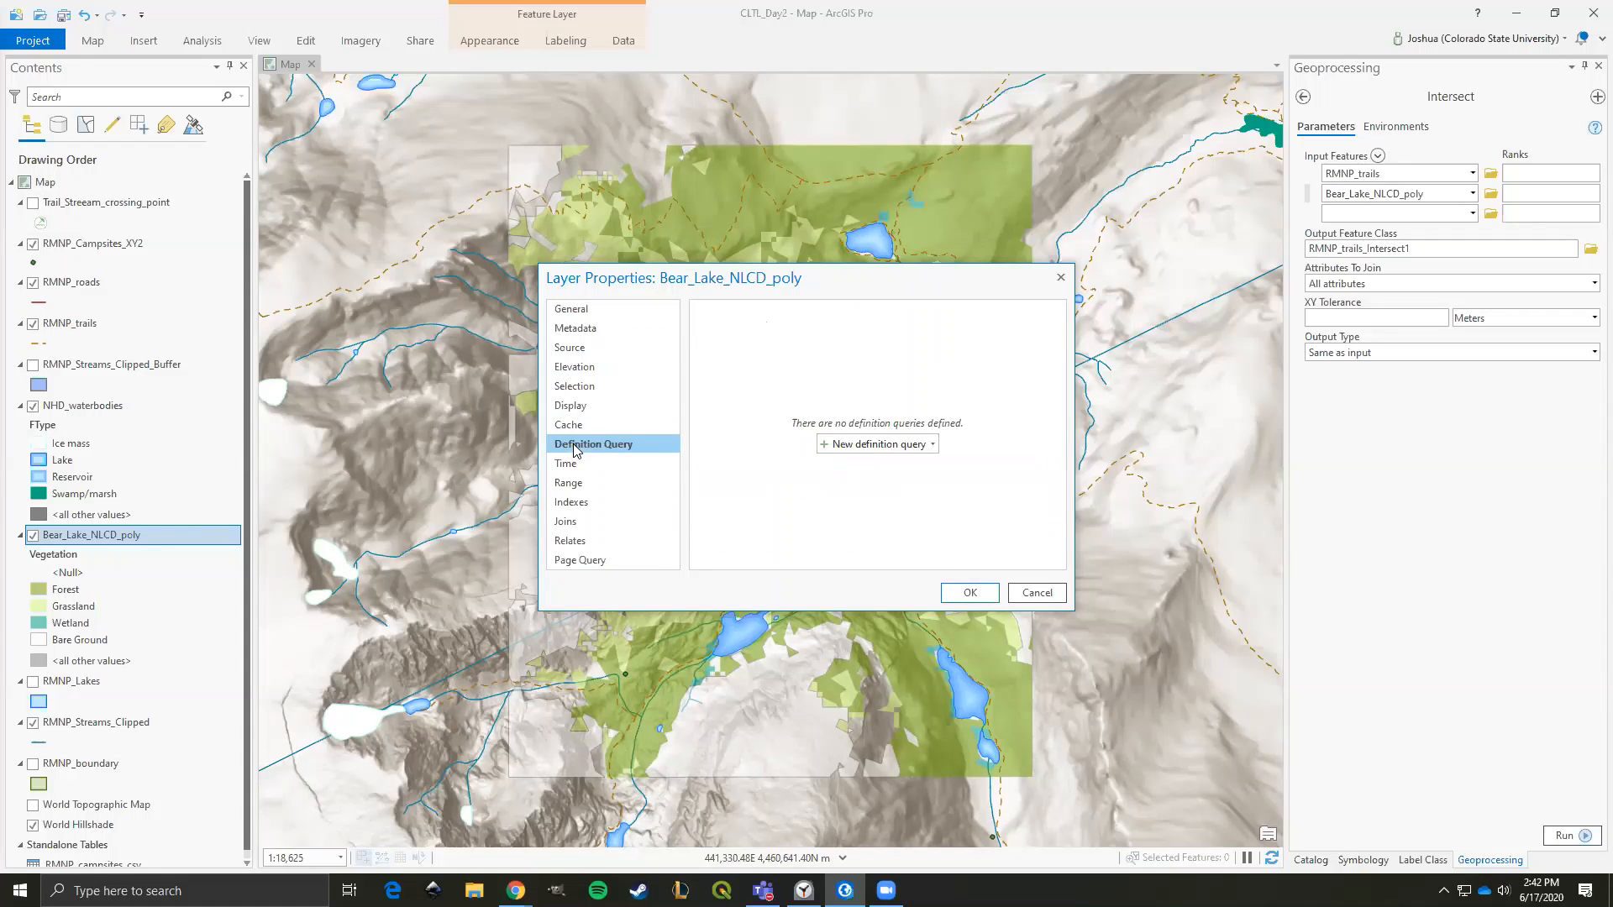
click(868, 450)
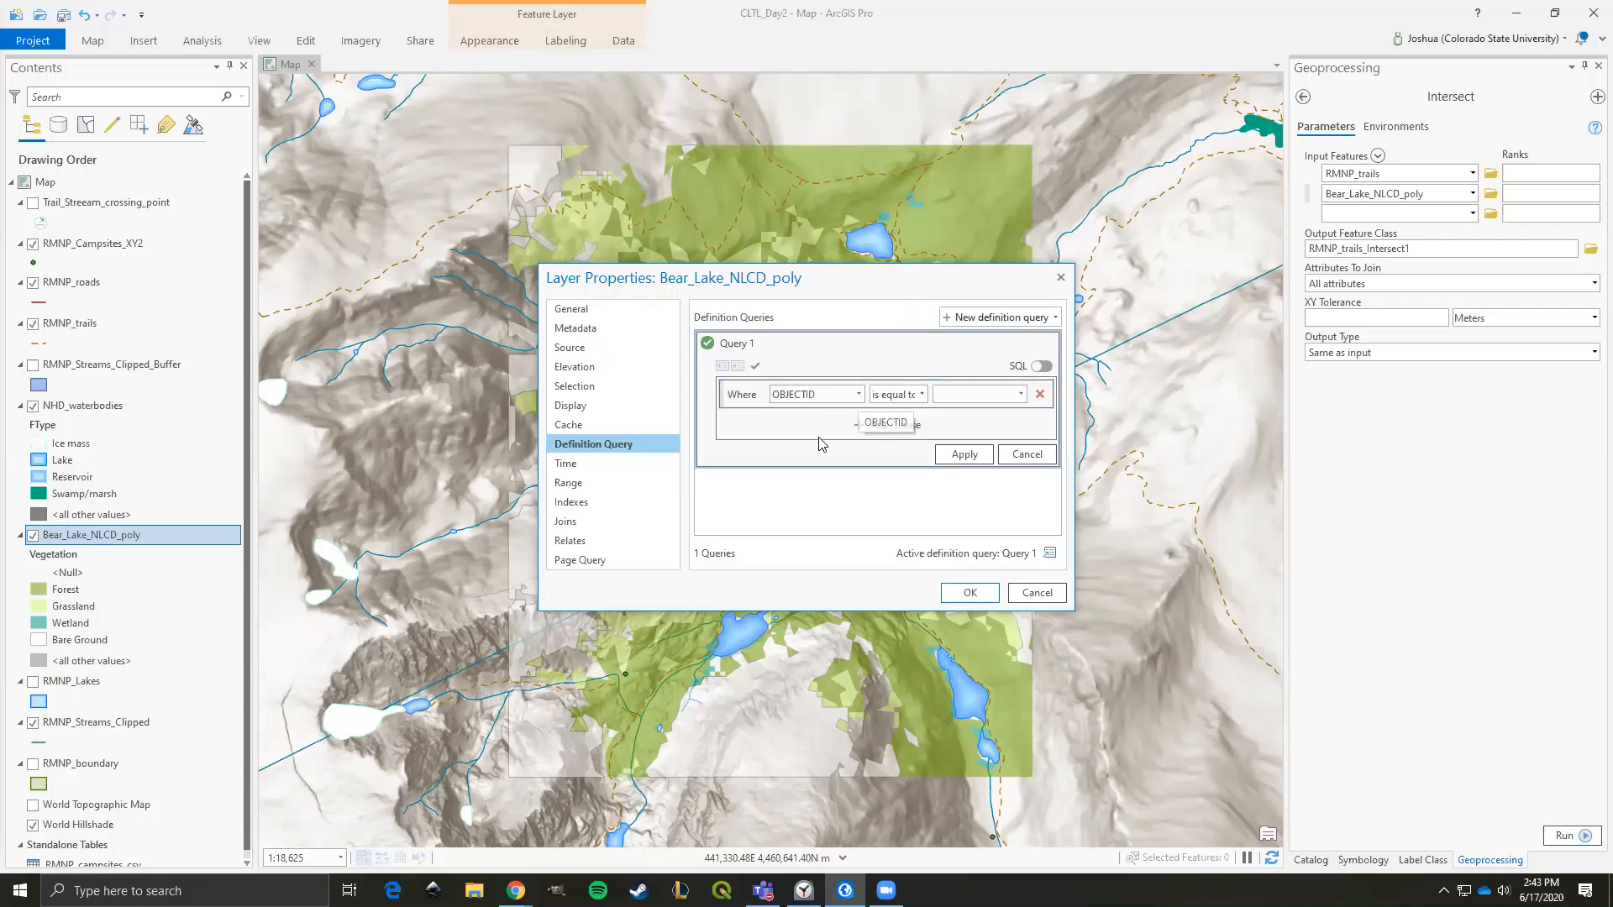
click(858, 395)
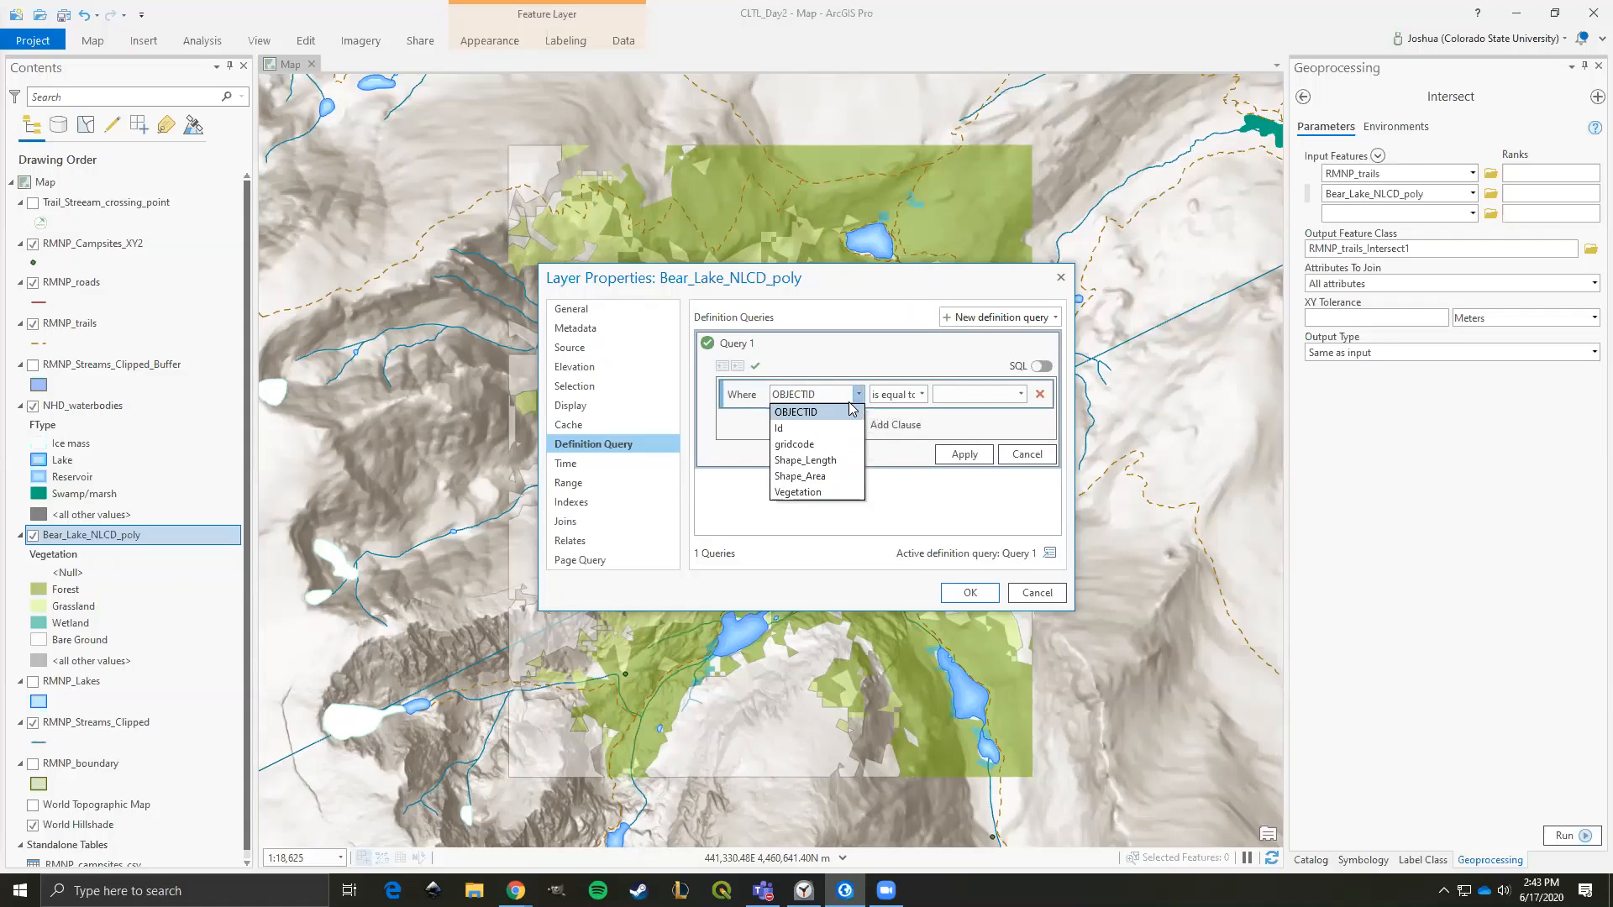
click(799, 492)
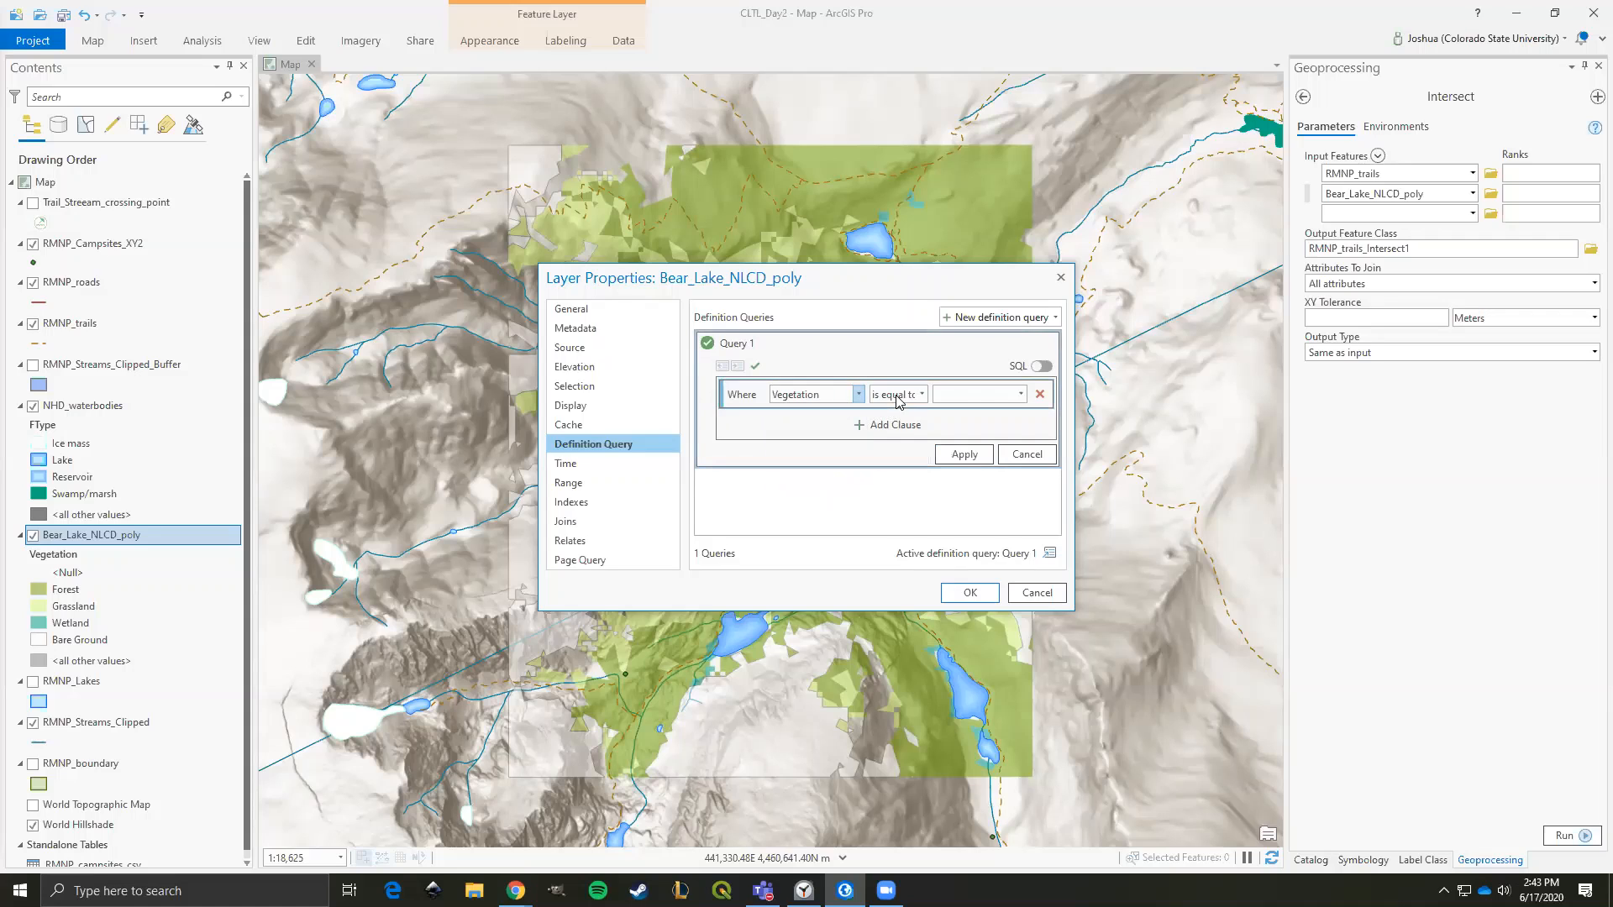
click(1020, 395)
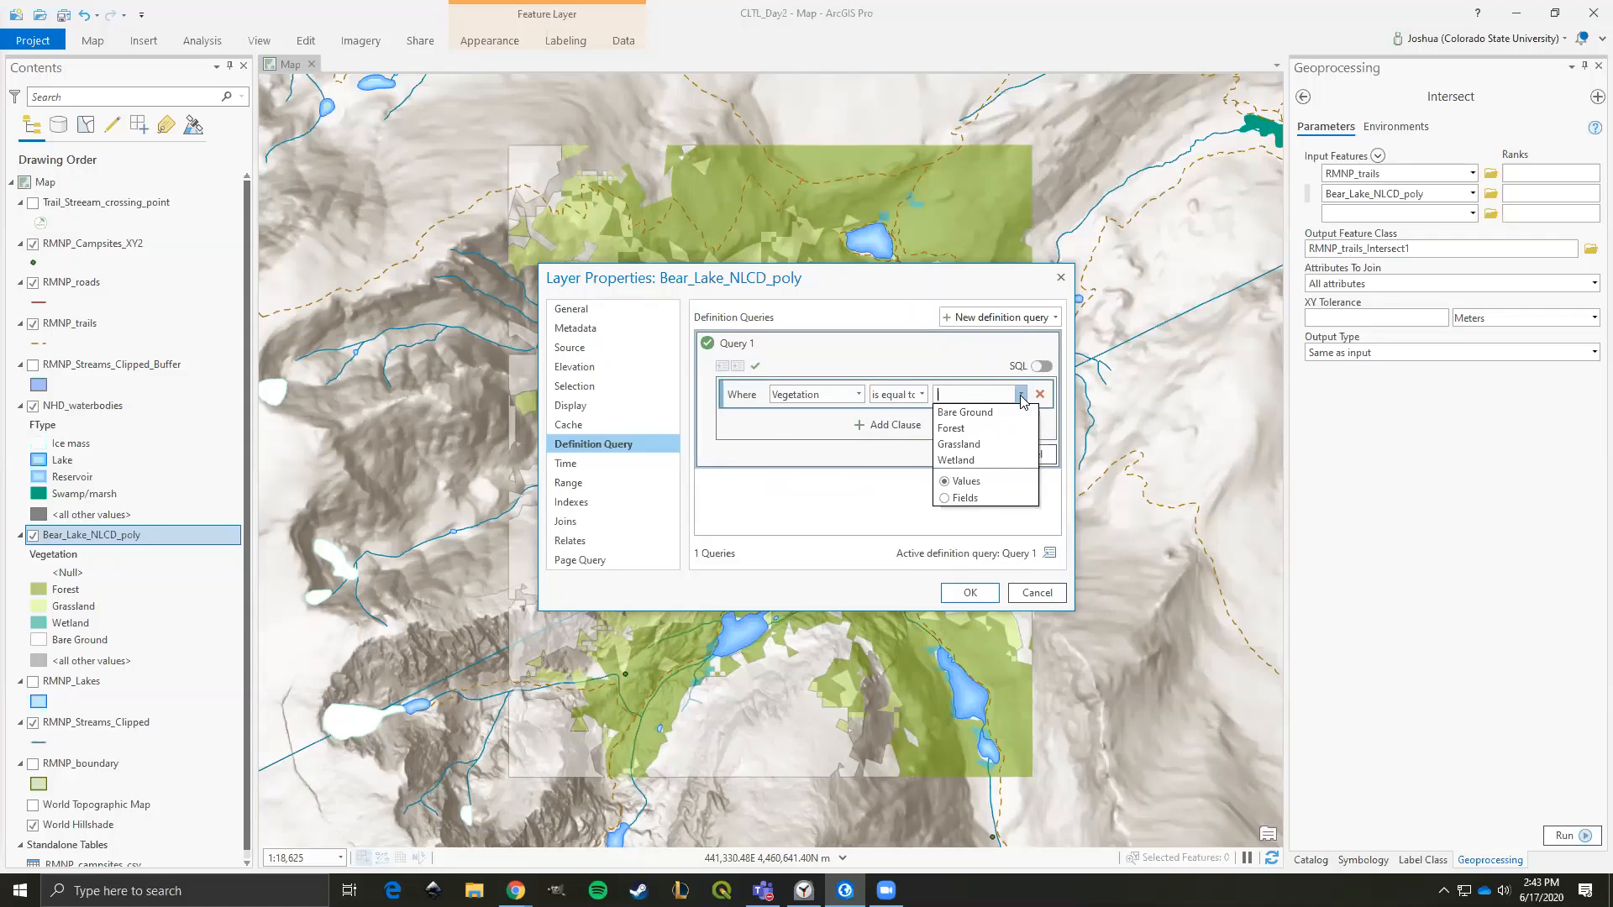
click(966, 413)
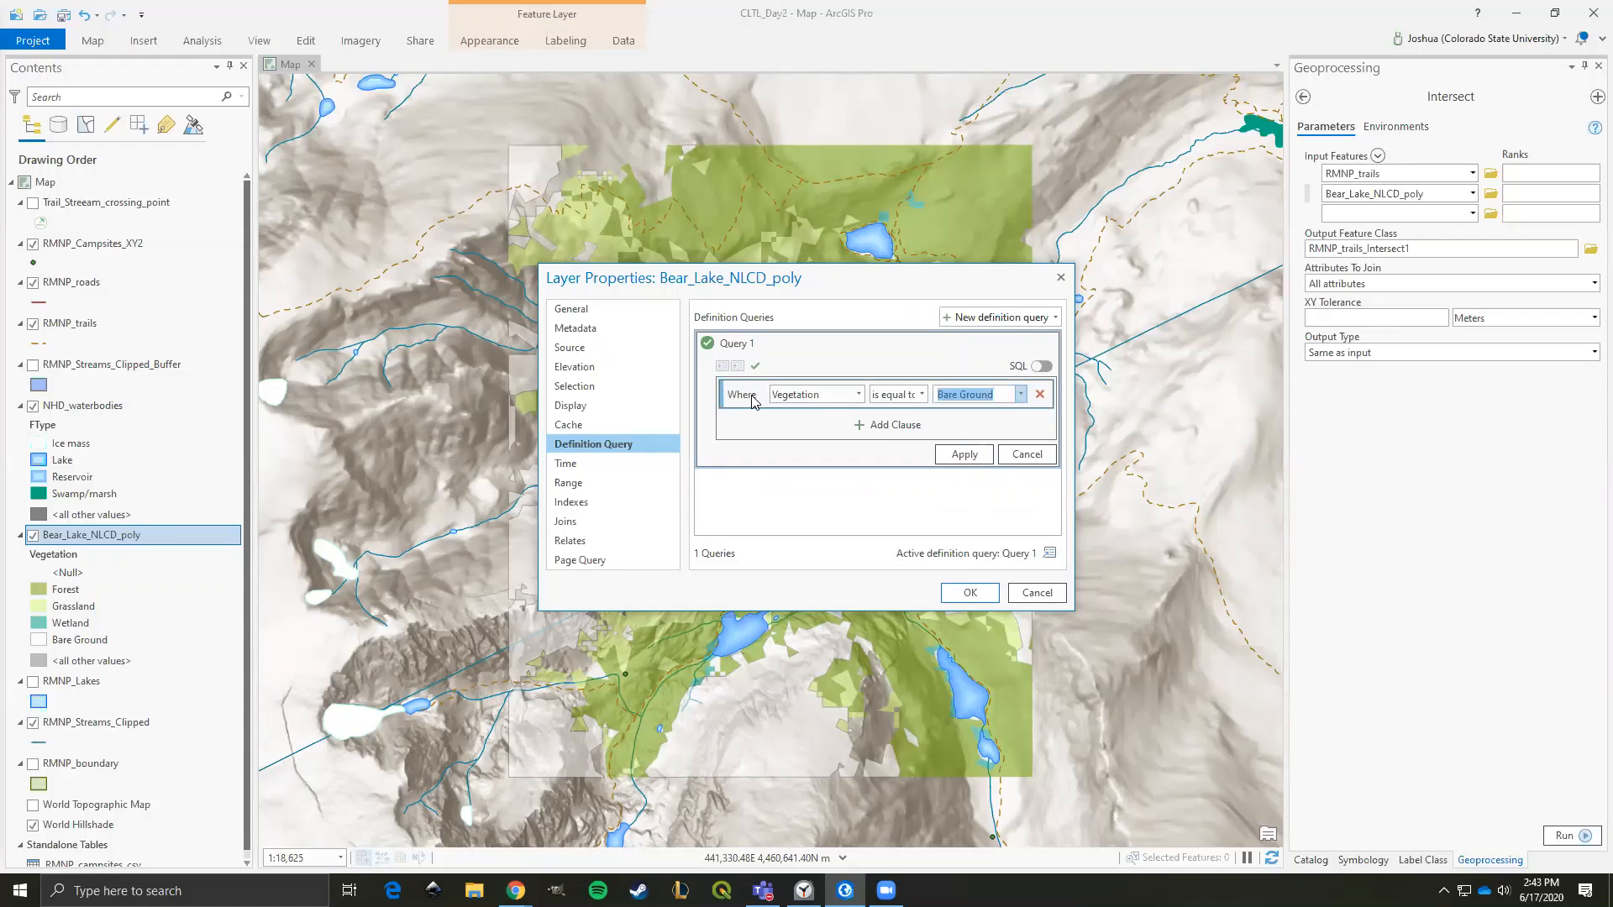
- Review the query's field, operator and value choices, keep Vegetation is equal to Bare Ground, and apply the definition query to the layer
click(858, 399)
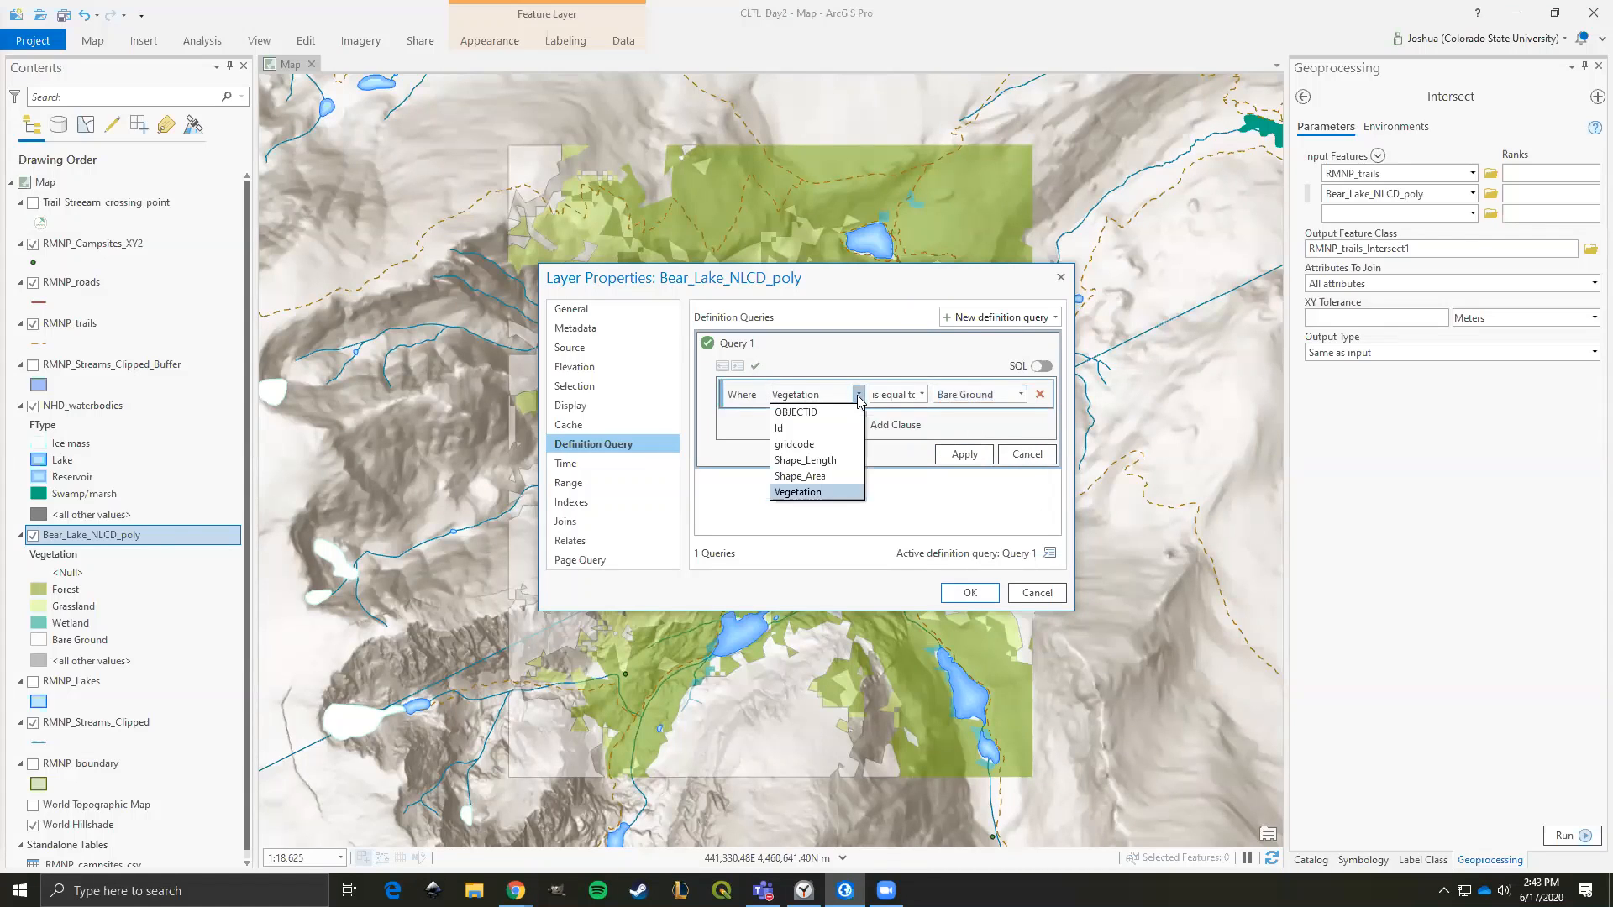
click(859, 395)
click(859, 394)
click(858, 395)
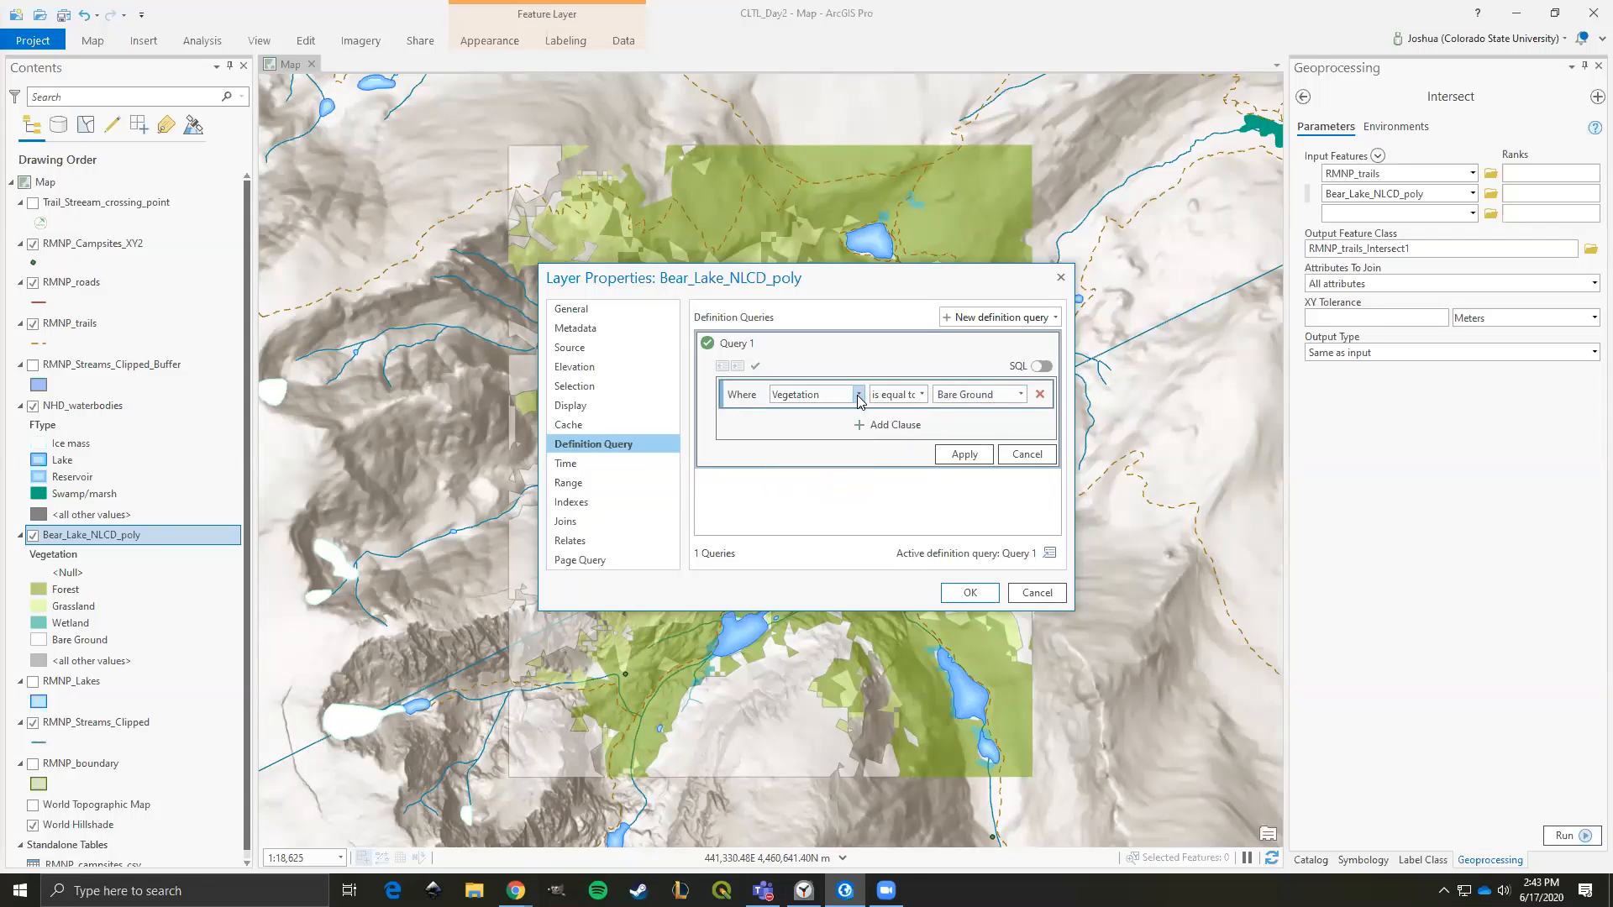
click(923, 395)
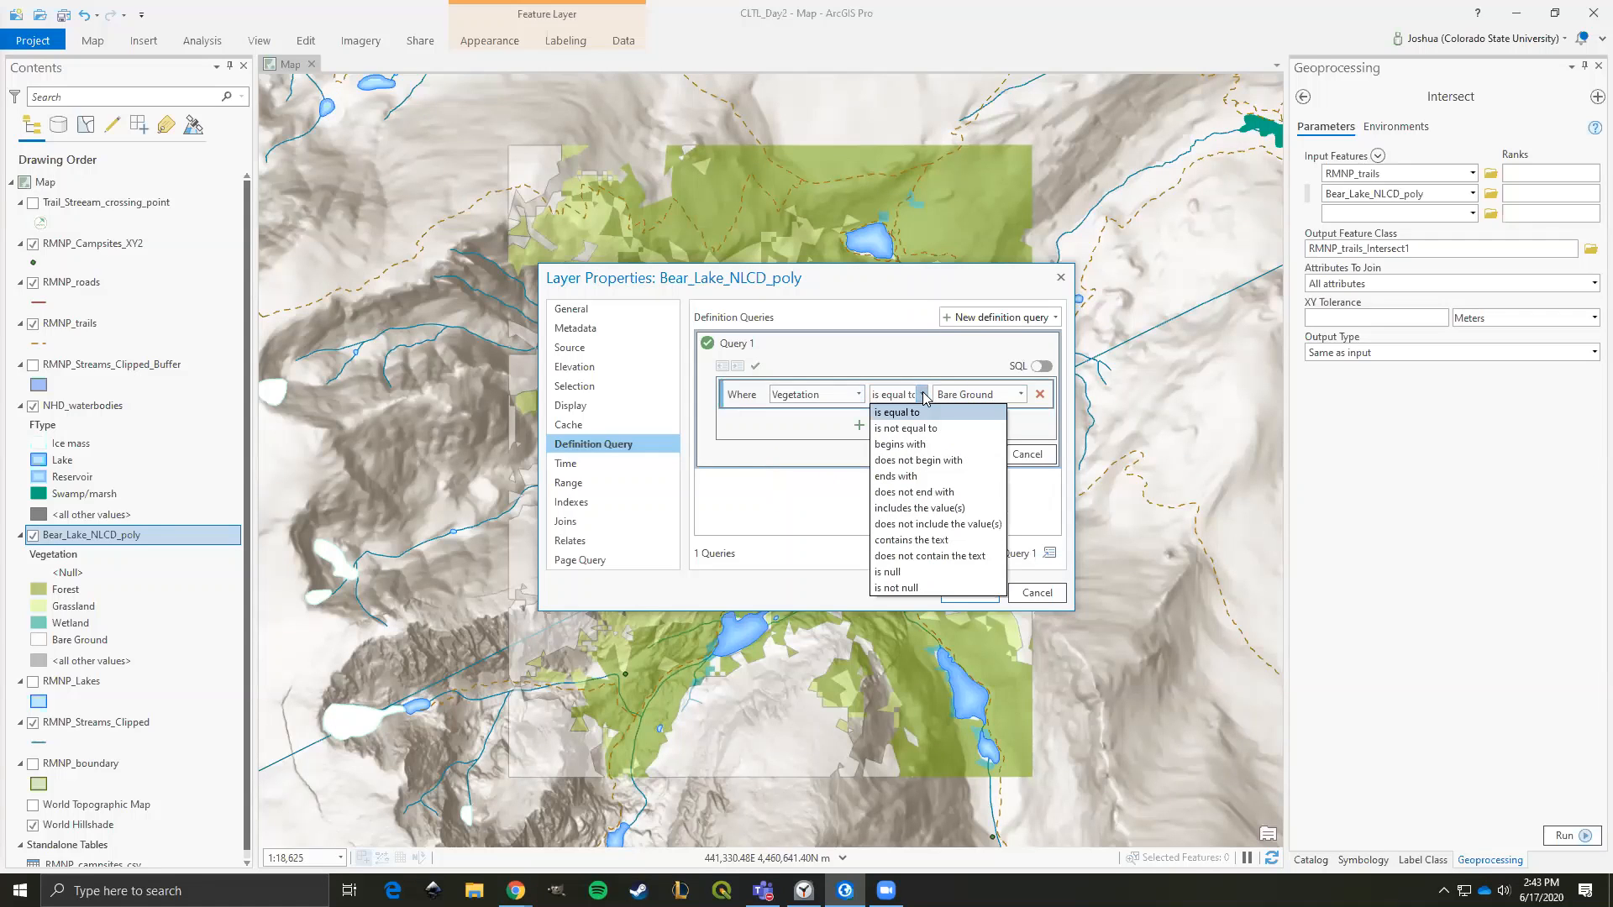
click(901, 413)
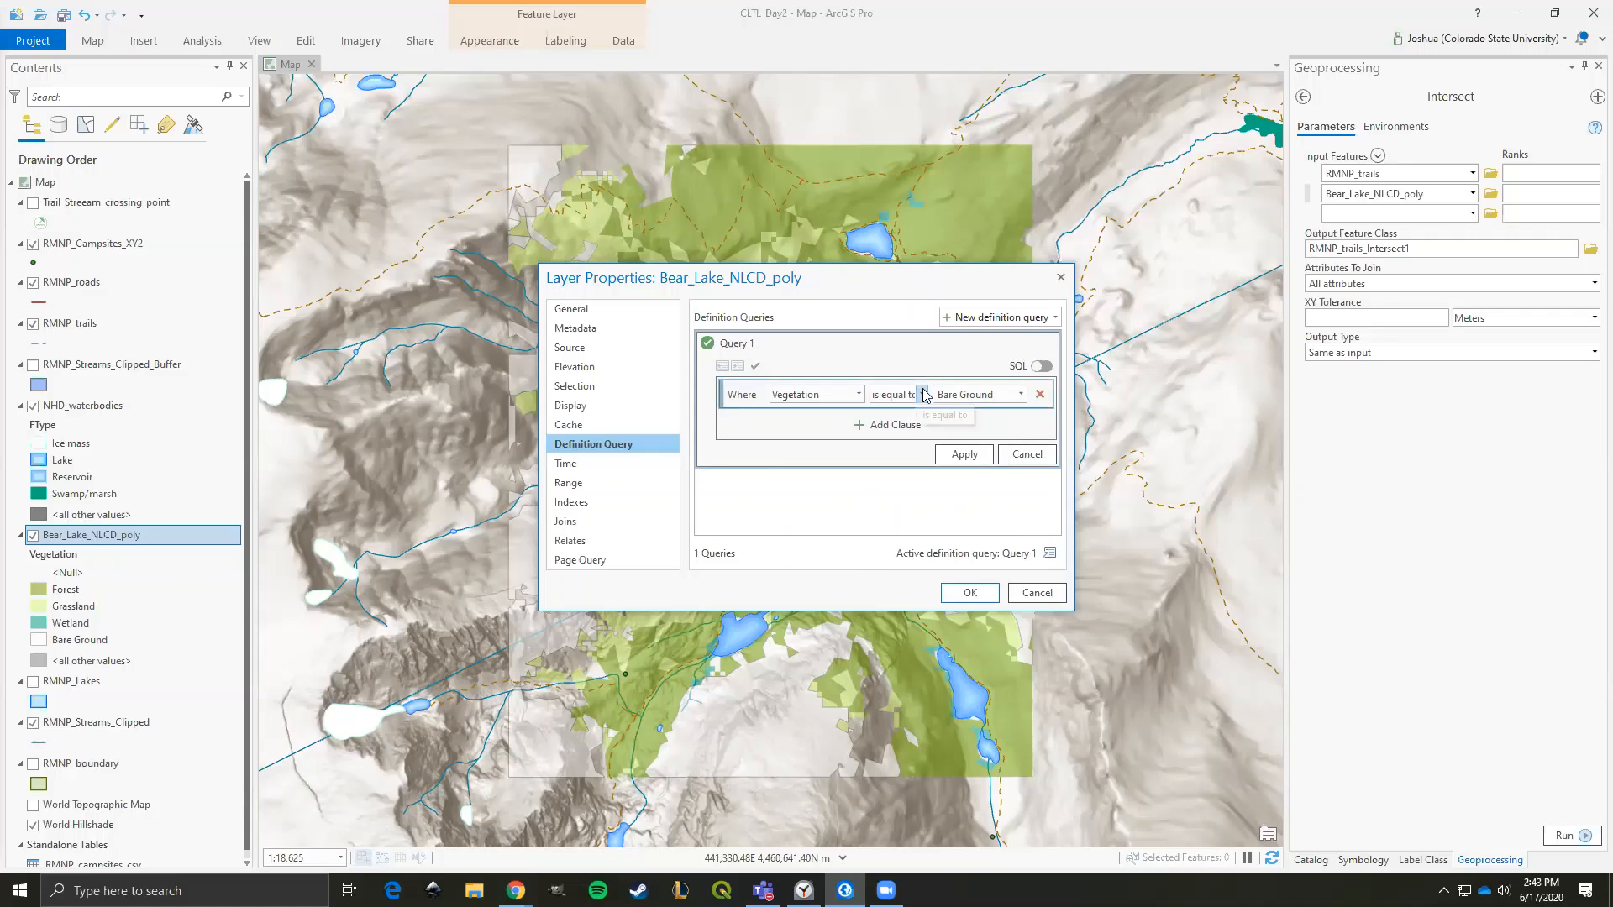
click(1023, 396)
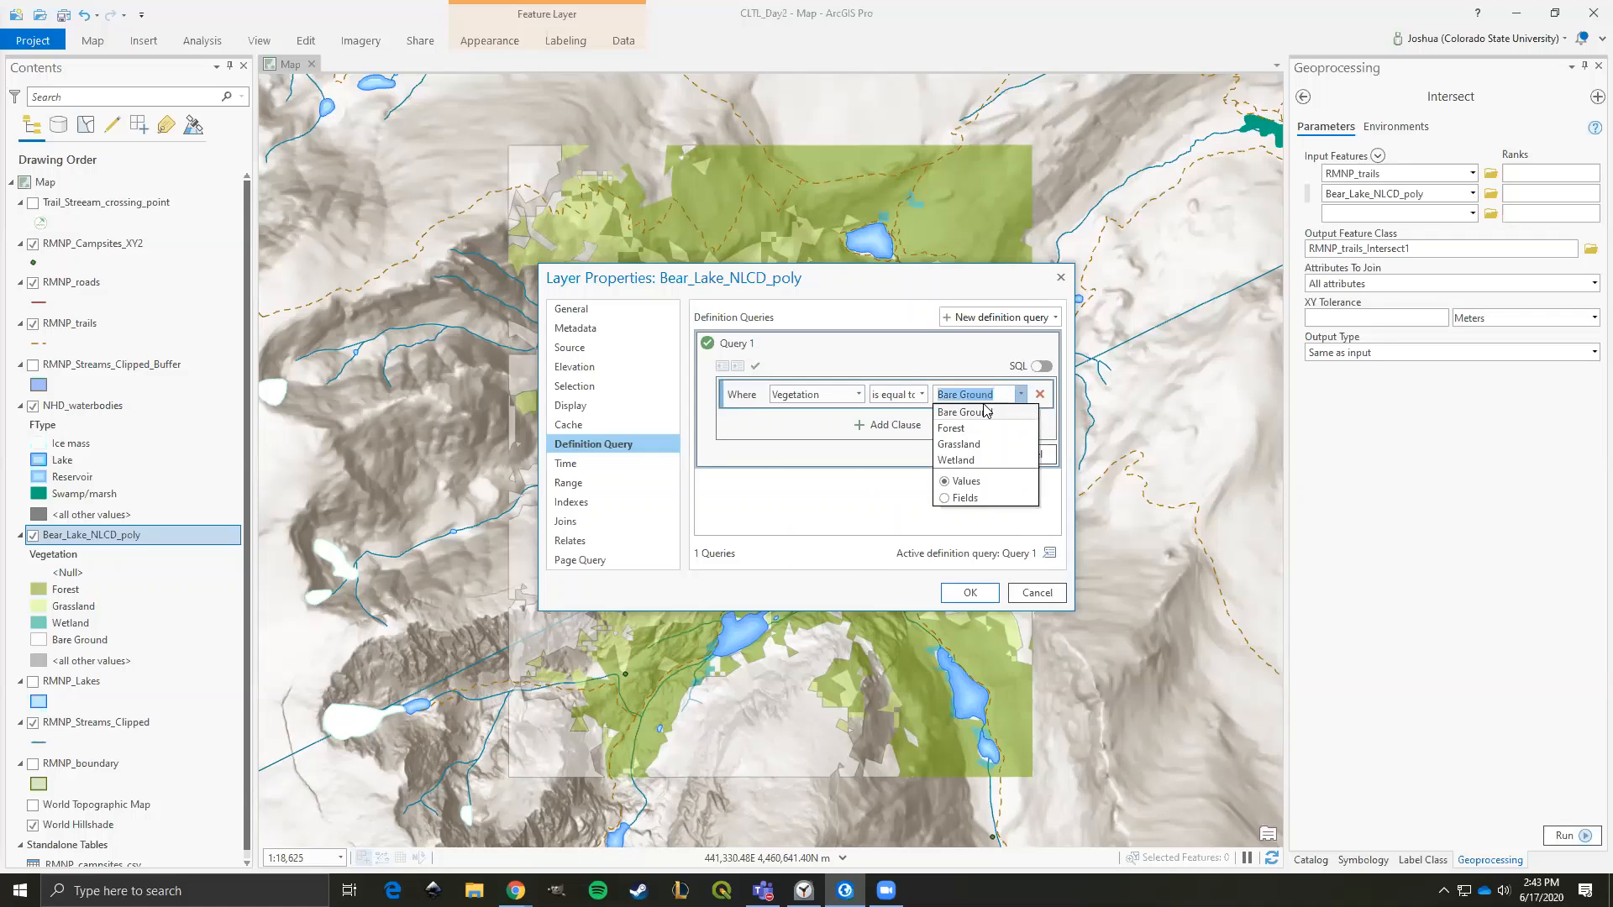
click(968, 414)
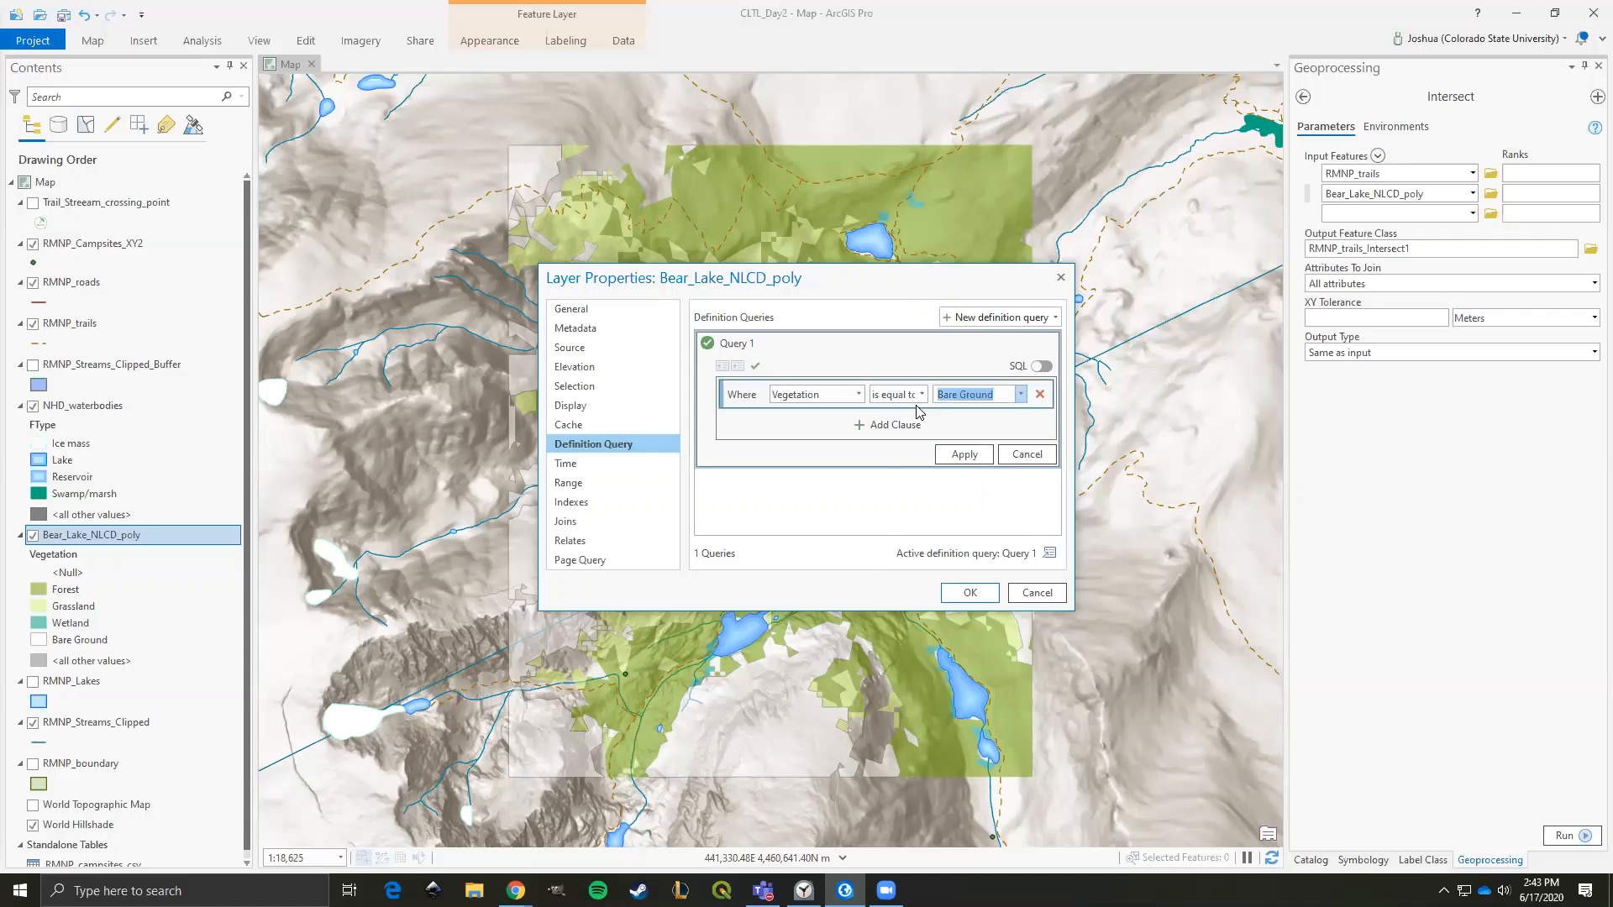
click(967, 456)
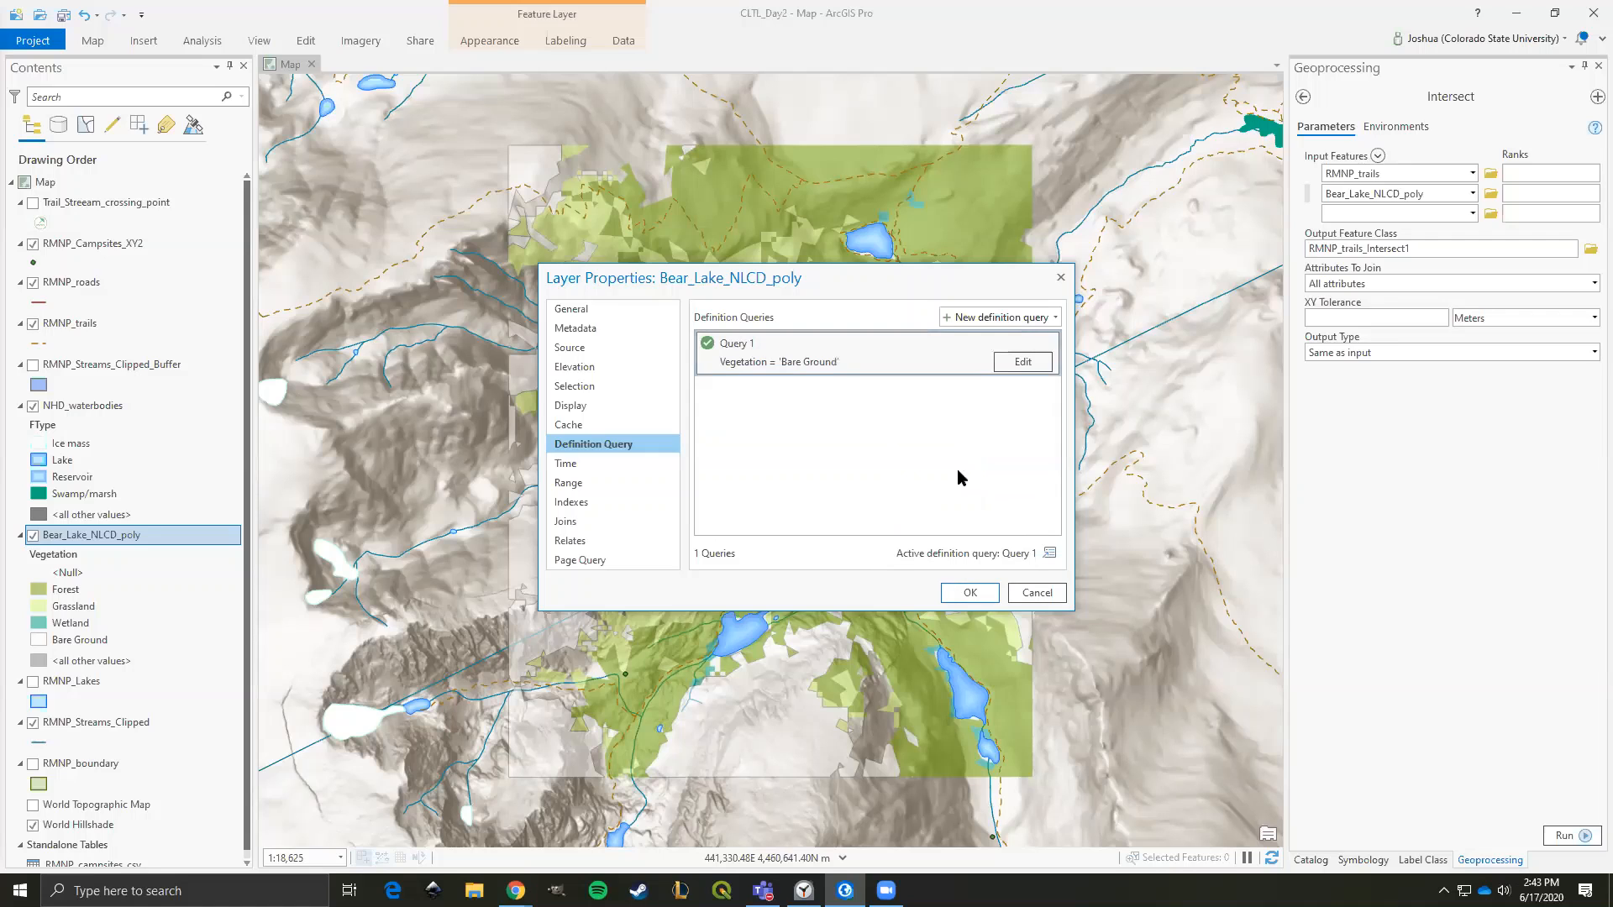
click(969, 593)
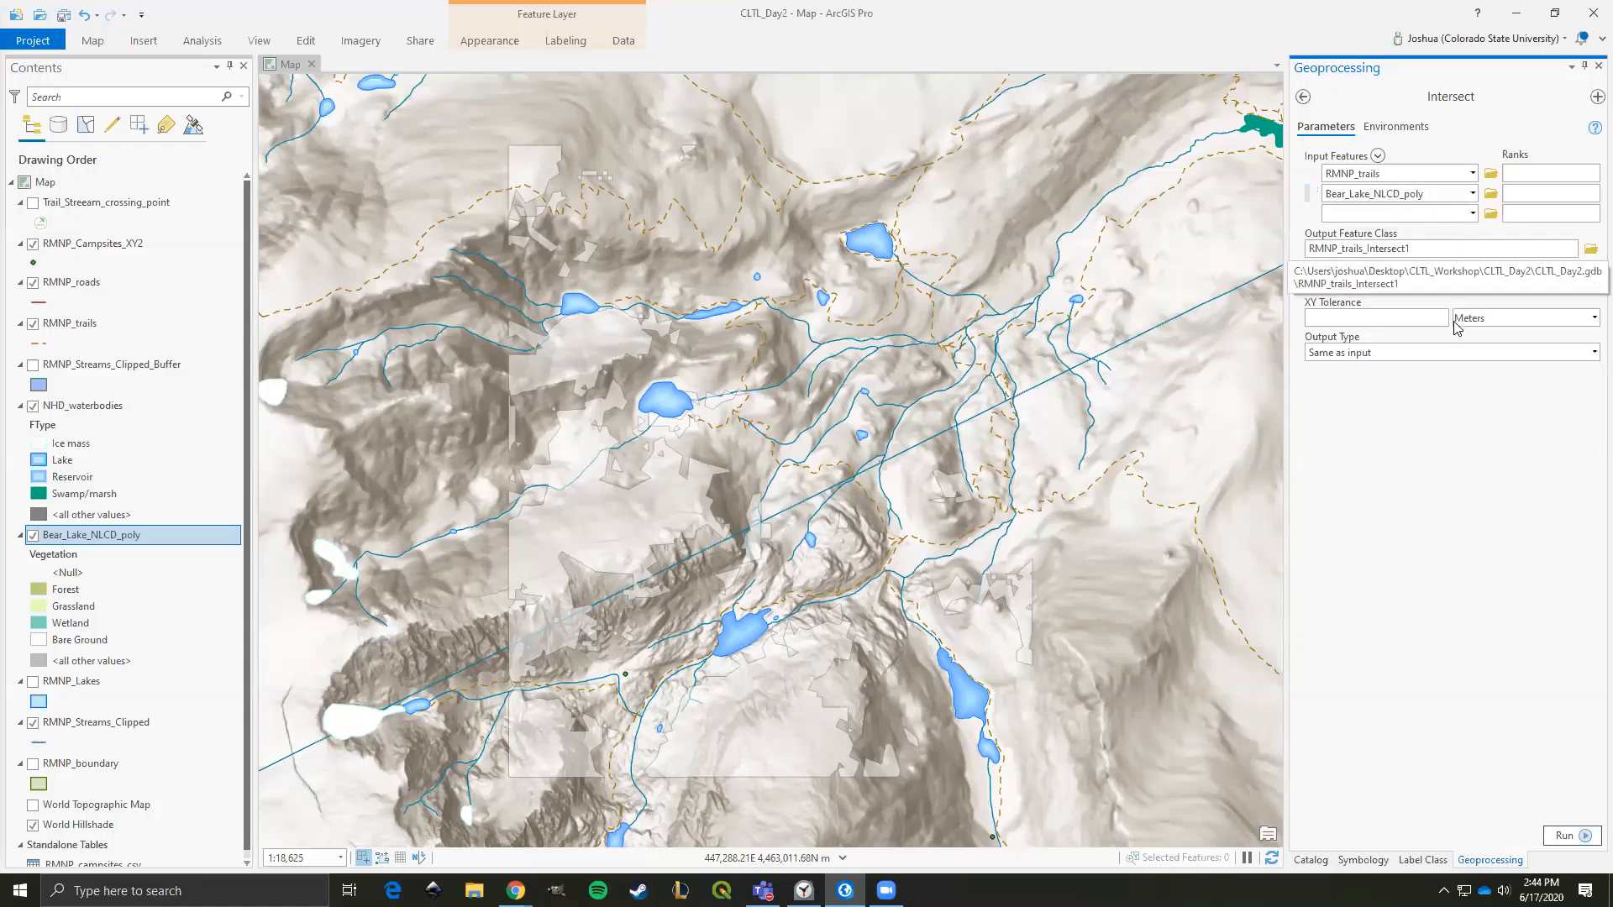
- Set the Intersect output type to Line and name the output feature class Tundra_Trails in CLTL_Day2.gdb
click(1592, 352)
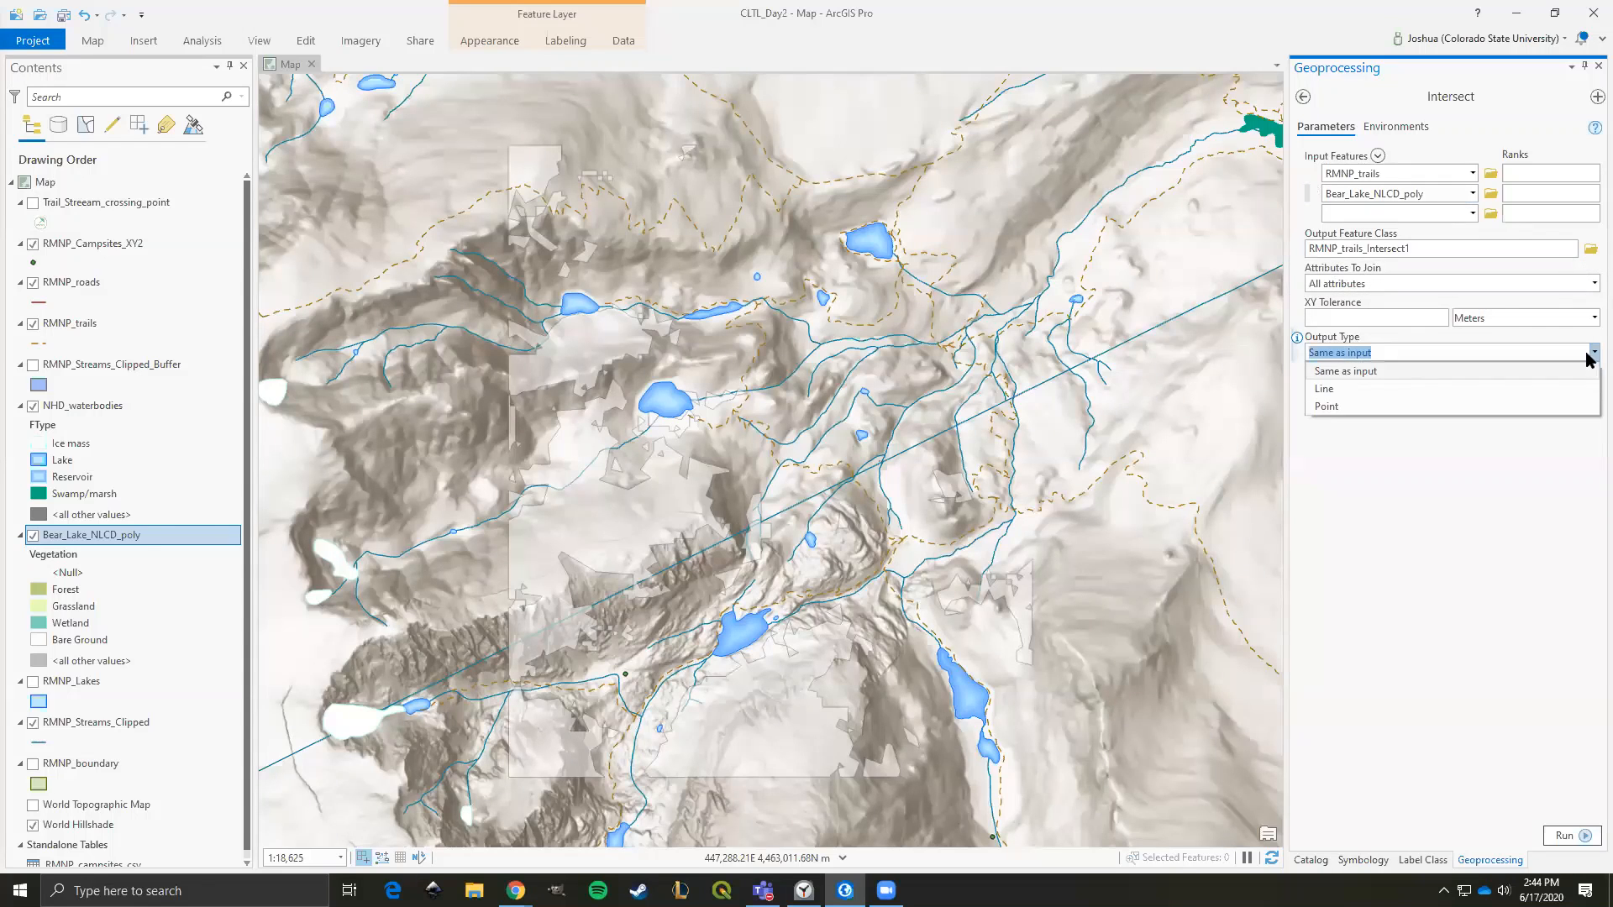
click(1333, 390)
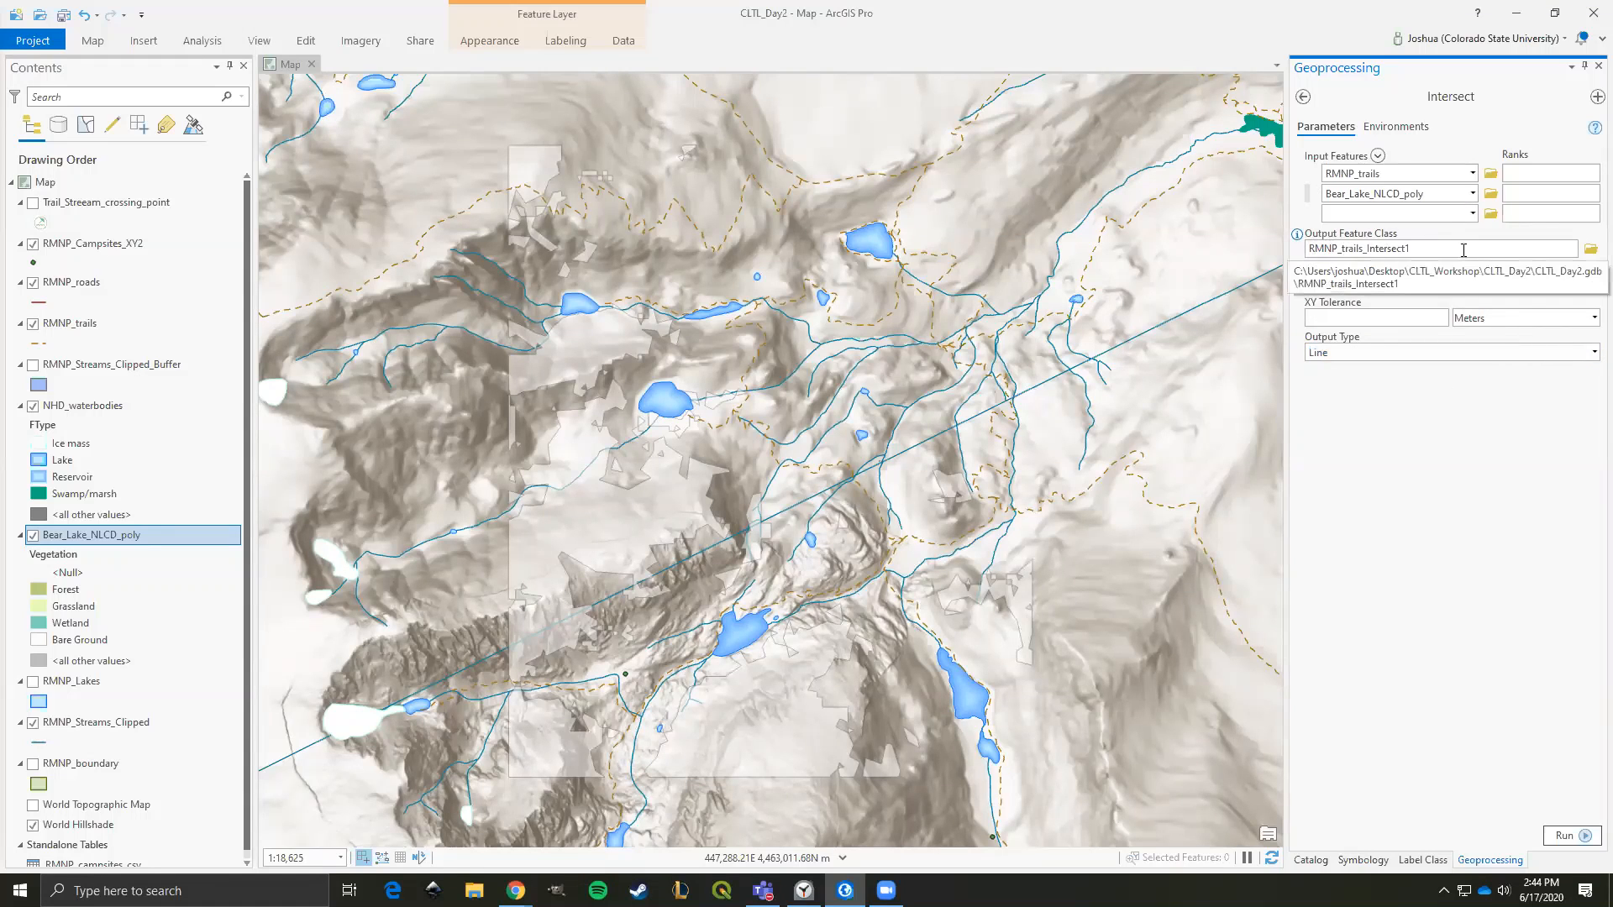
click(1590, 250)
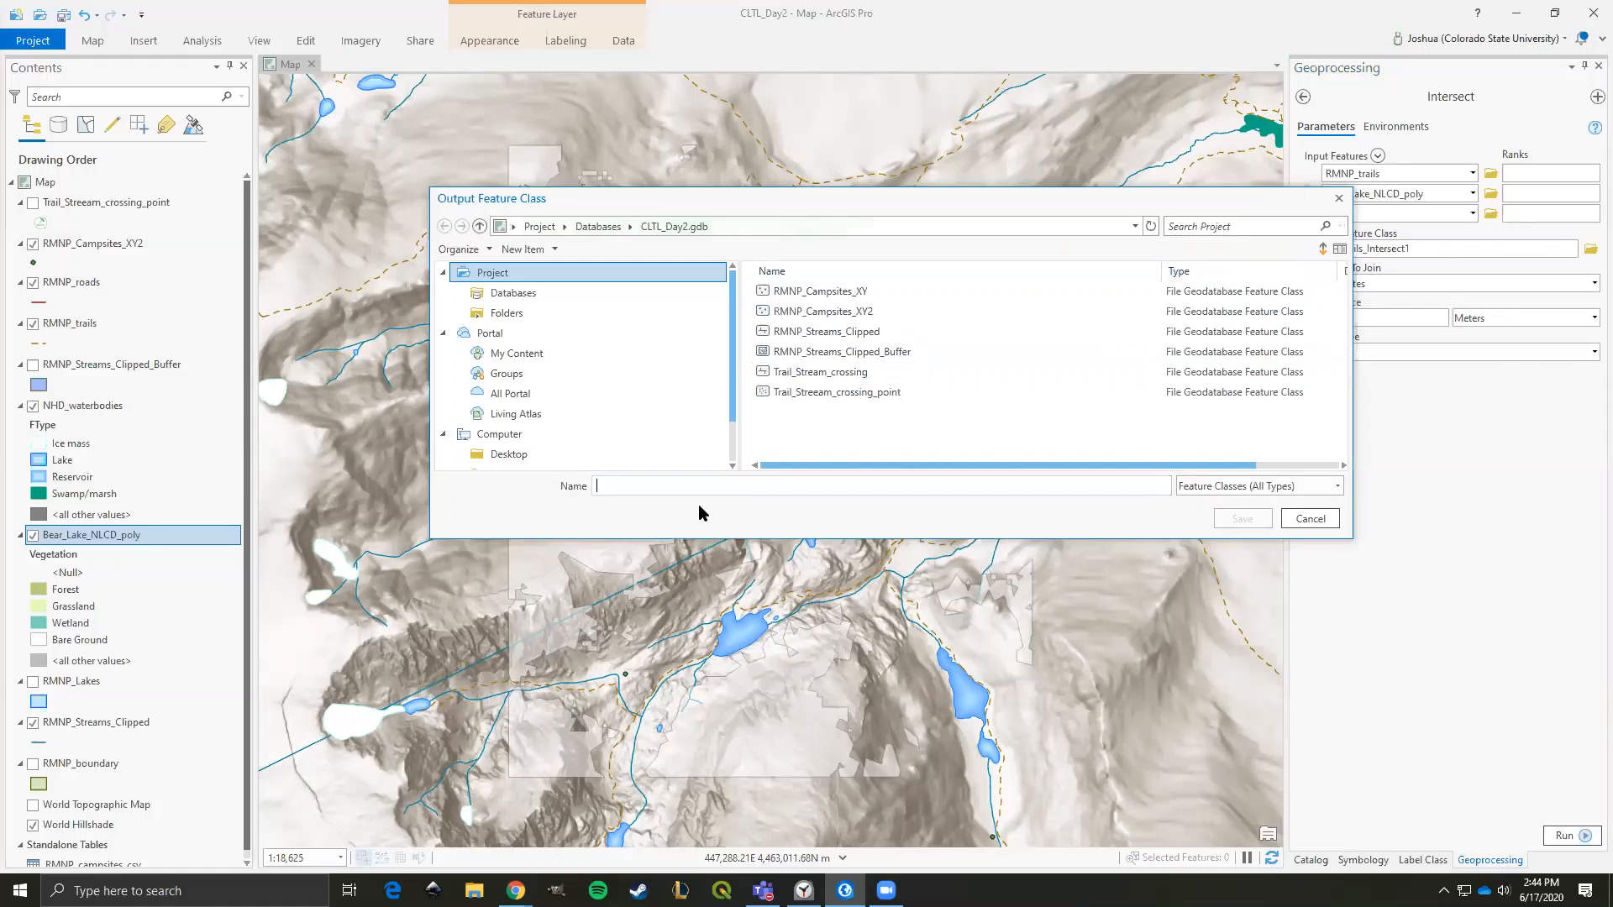
text(Tun)
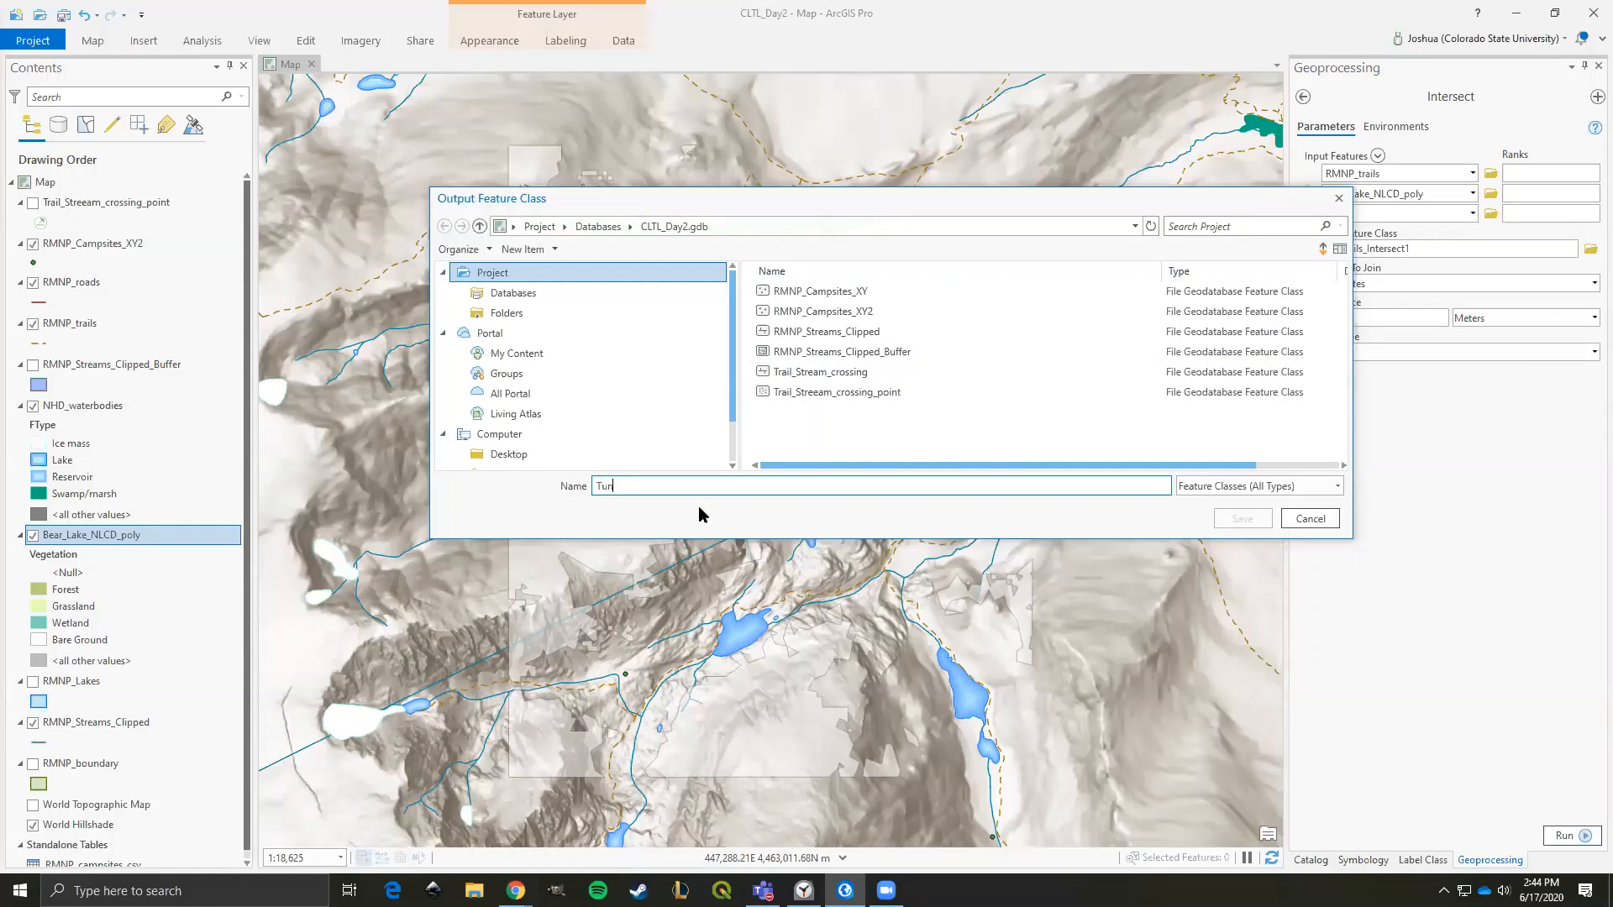
text(dra_Trails)
click(1243, 518)
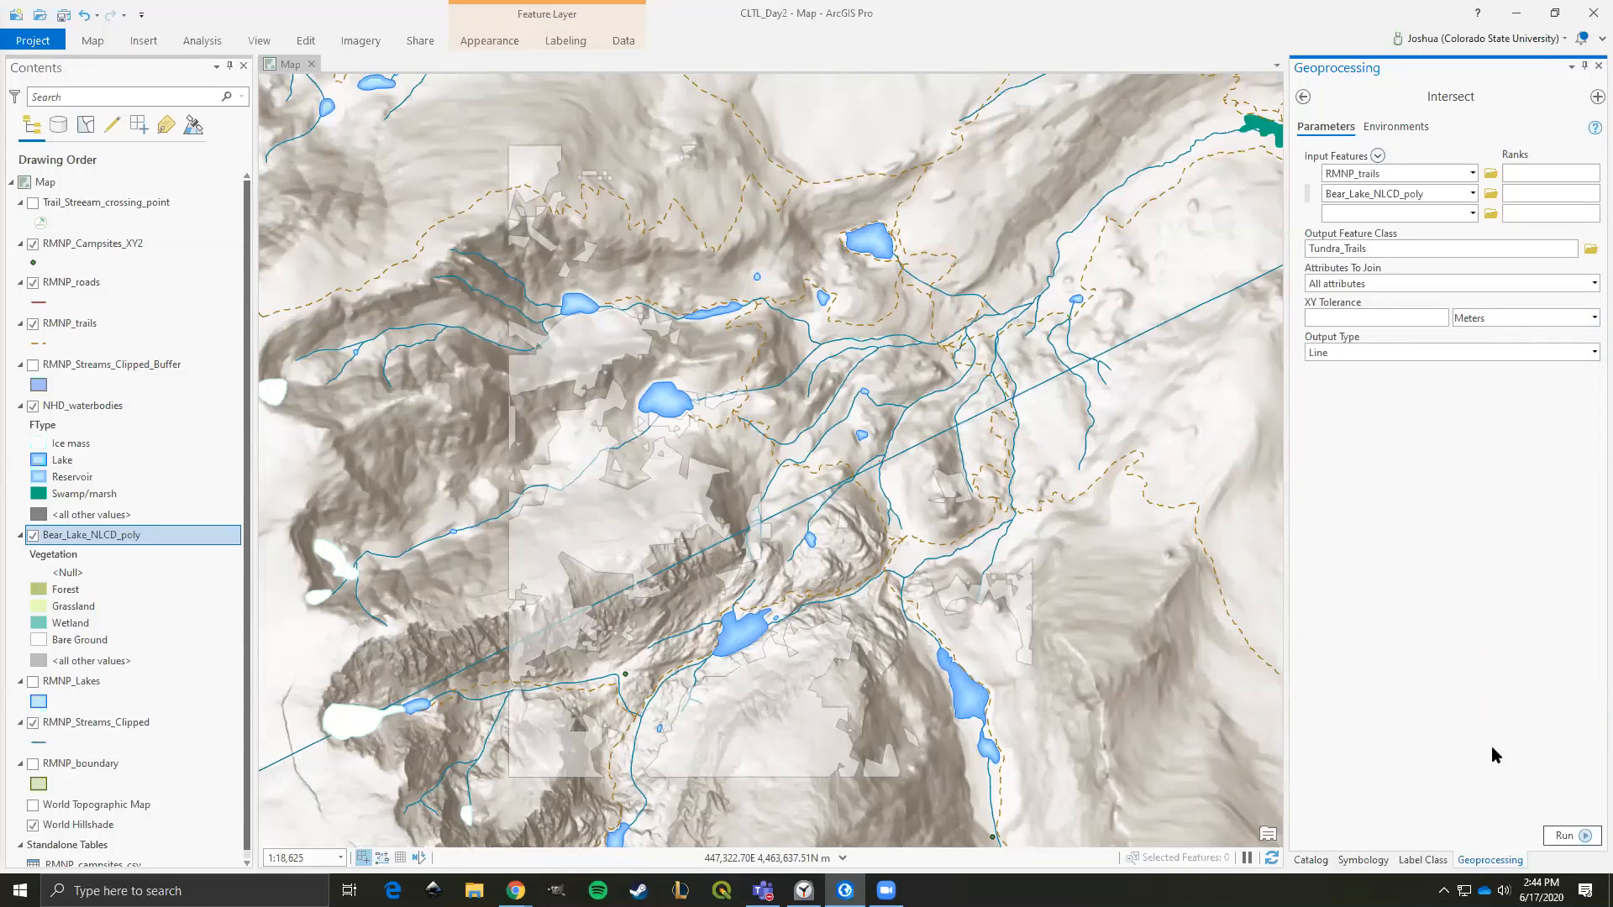
- Run the Intersect tool and turn off the RMNP_trails layer to leave only the intersected trails displayed
click(1572, 840)
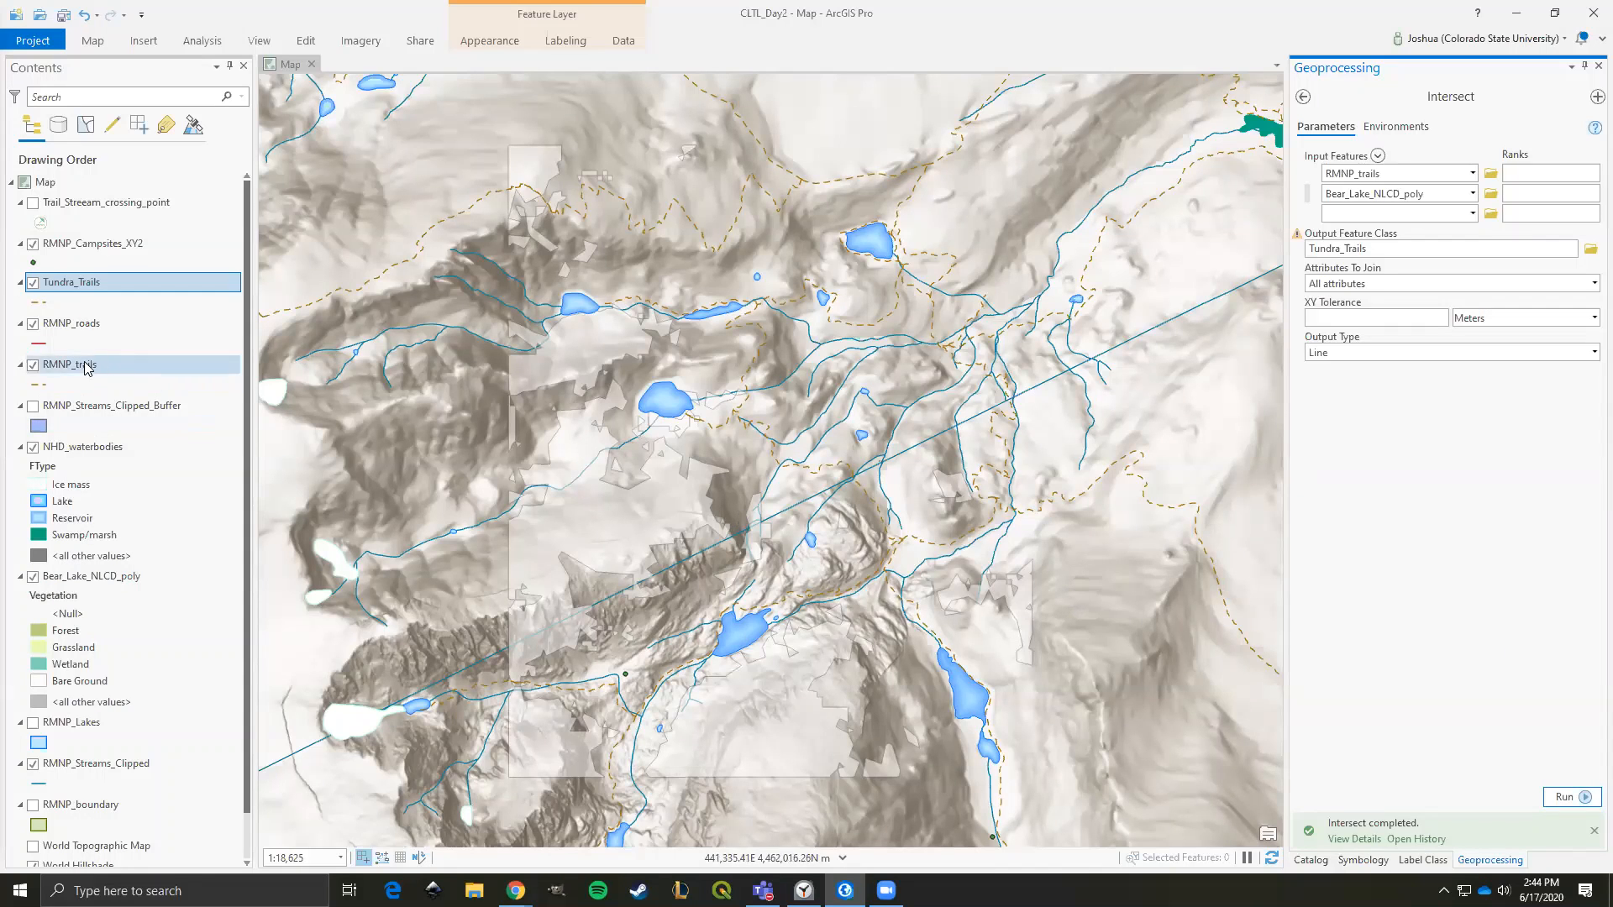
click(34, 366)
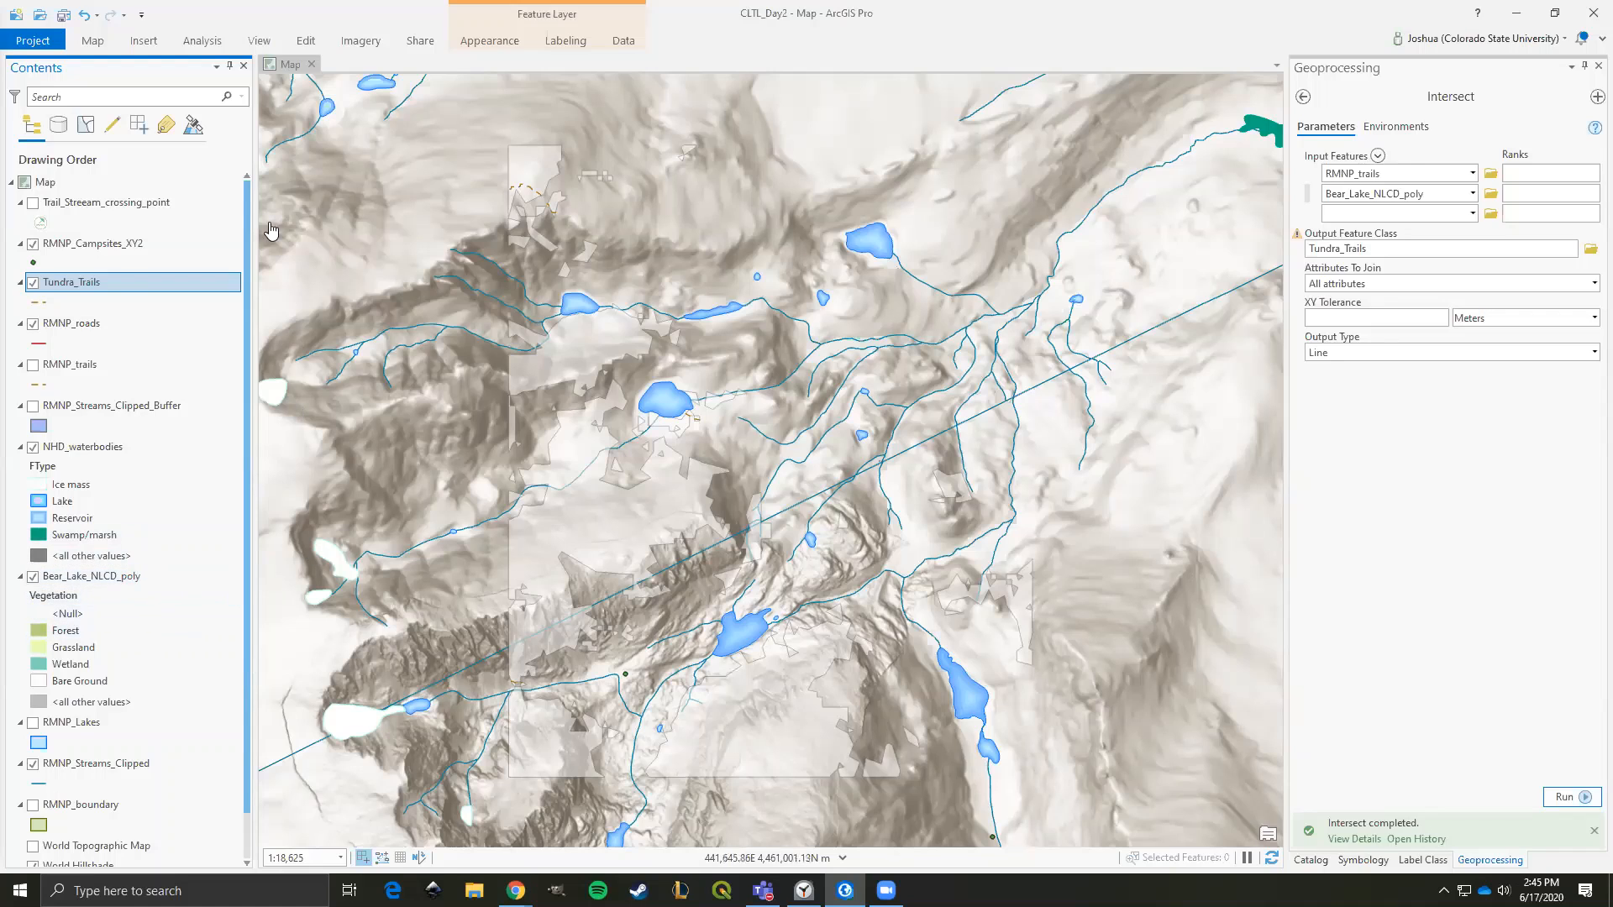
- Remove the Vegetation equals Bare Ground definition query from the Bear_Lake_NLCD_poly layer and apply the change
right_click(84, 584)
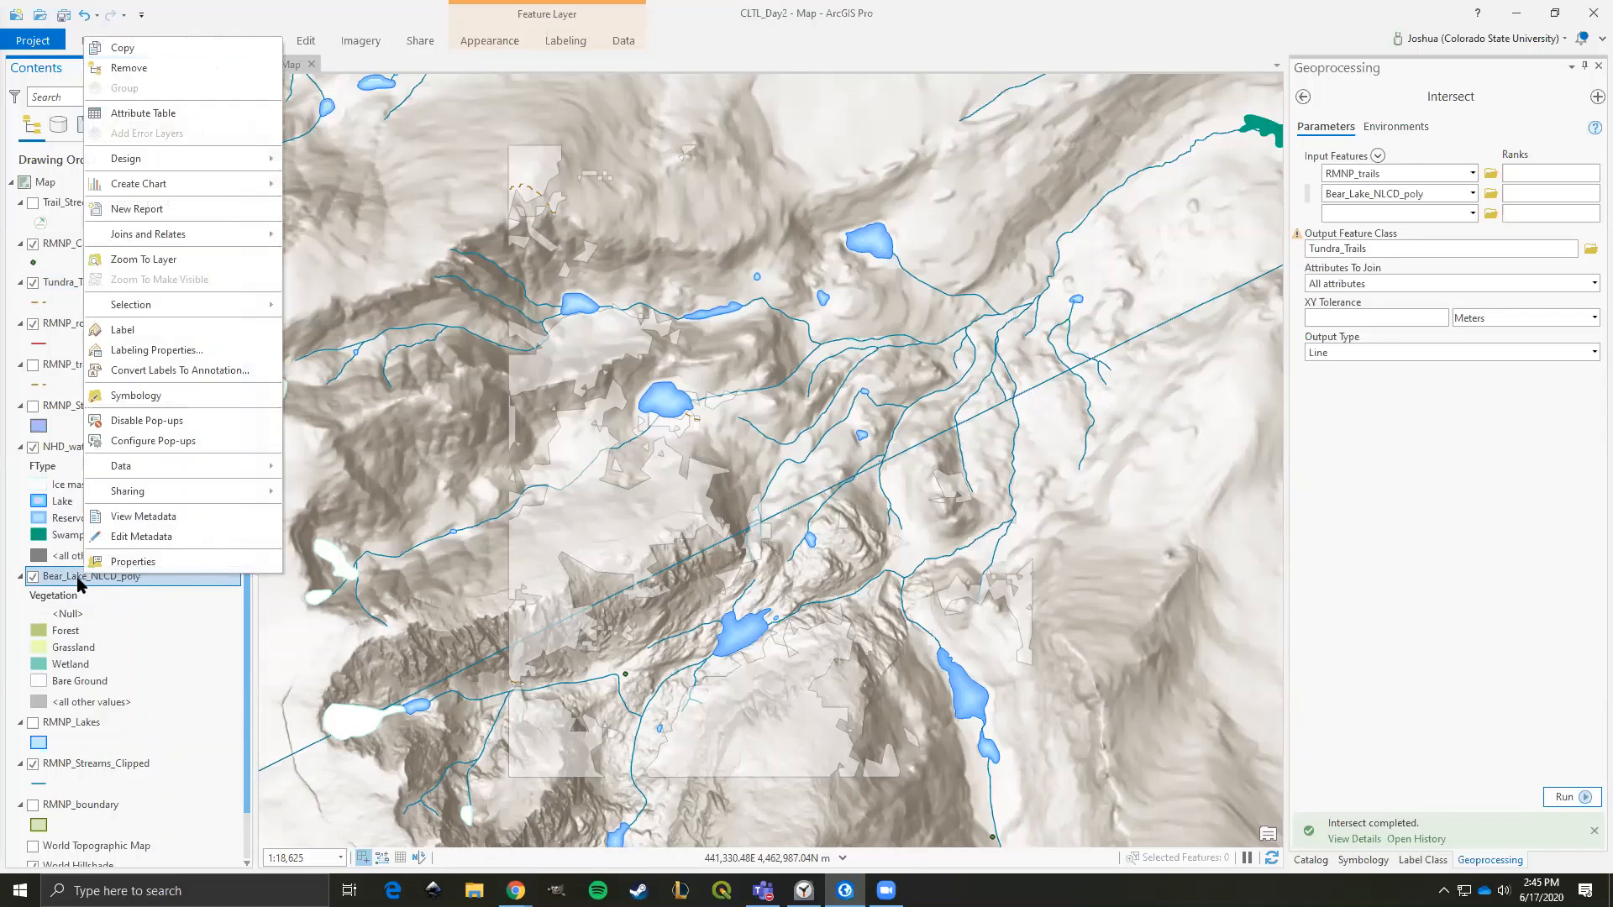
click(141, 561)
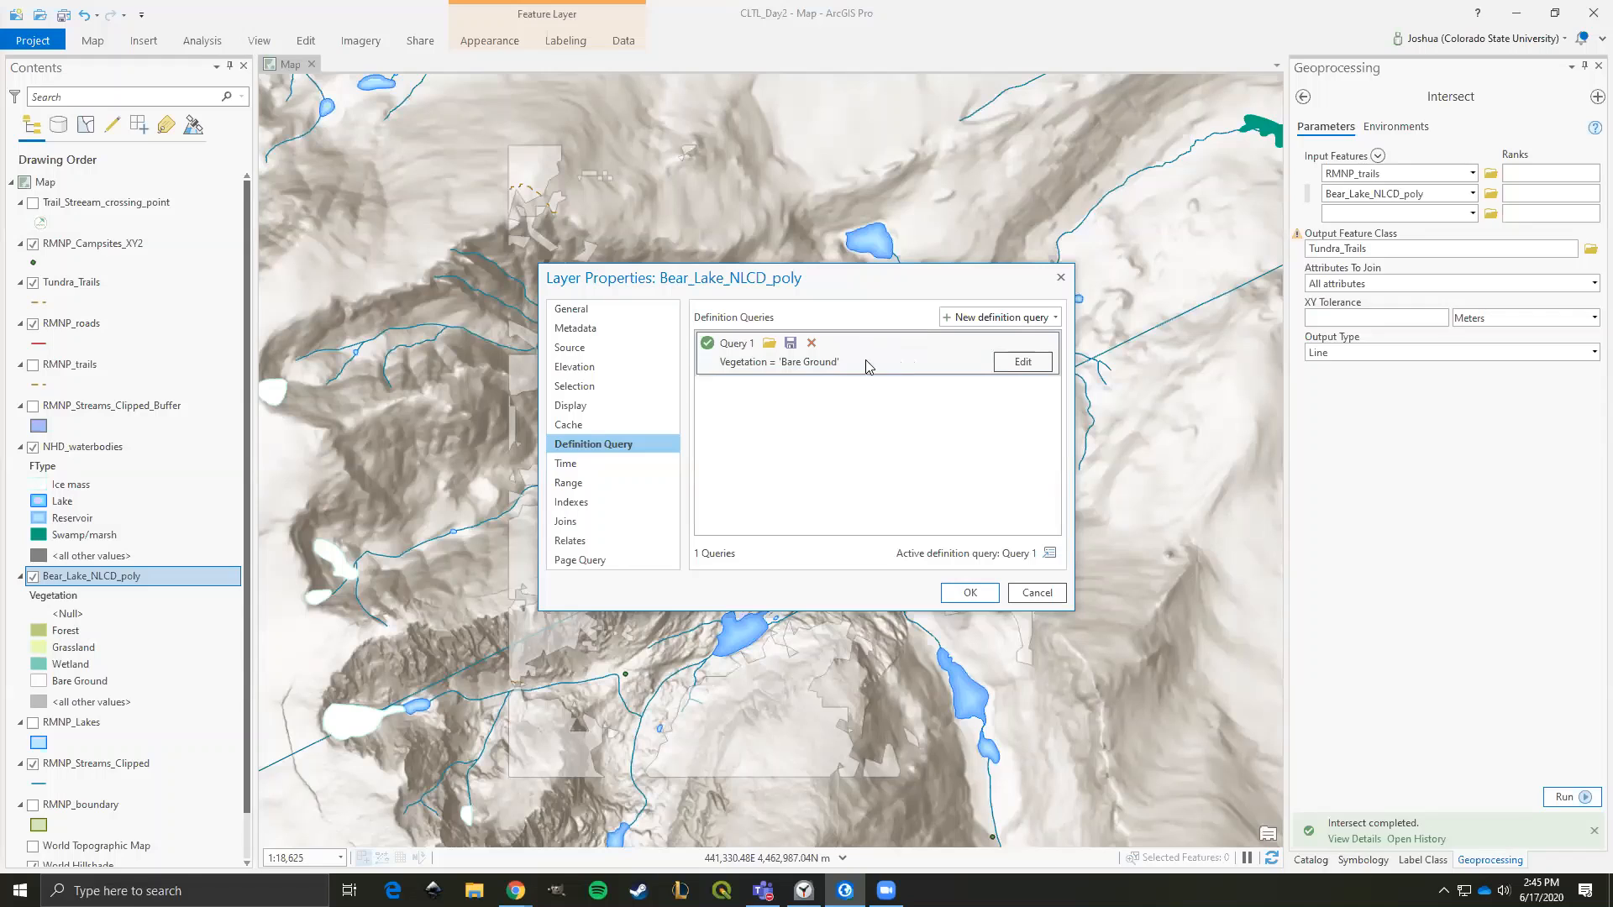
click(811, 345)
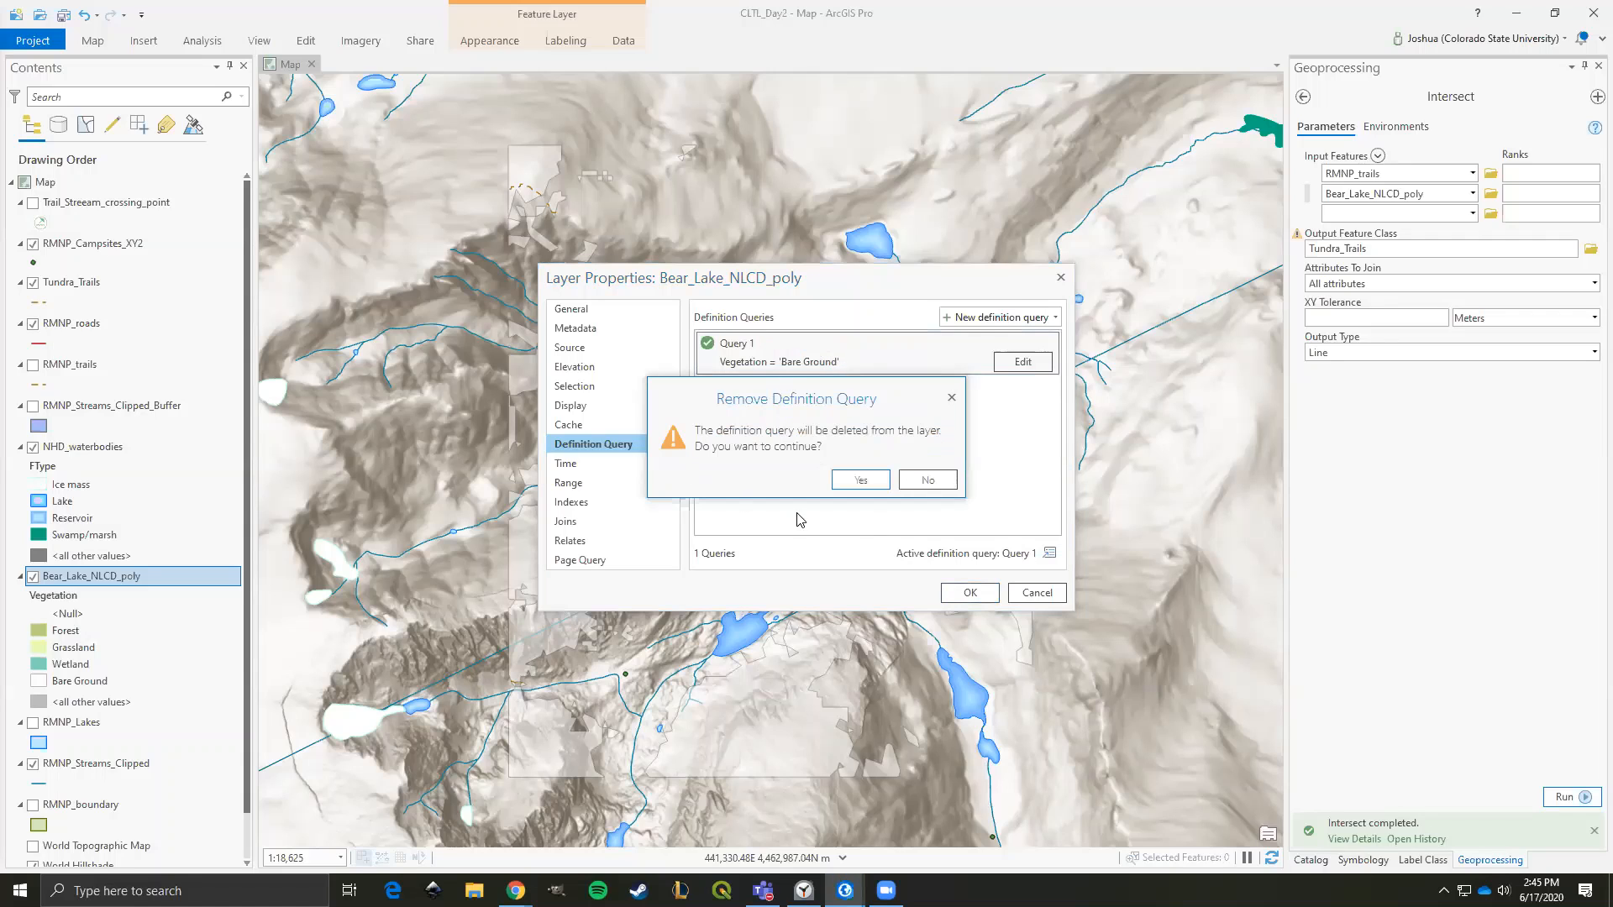
click(851, 486)
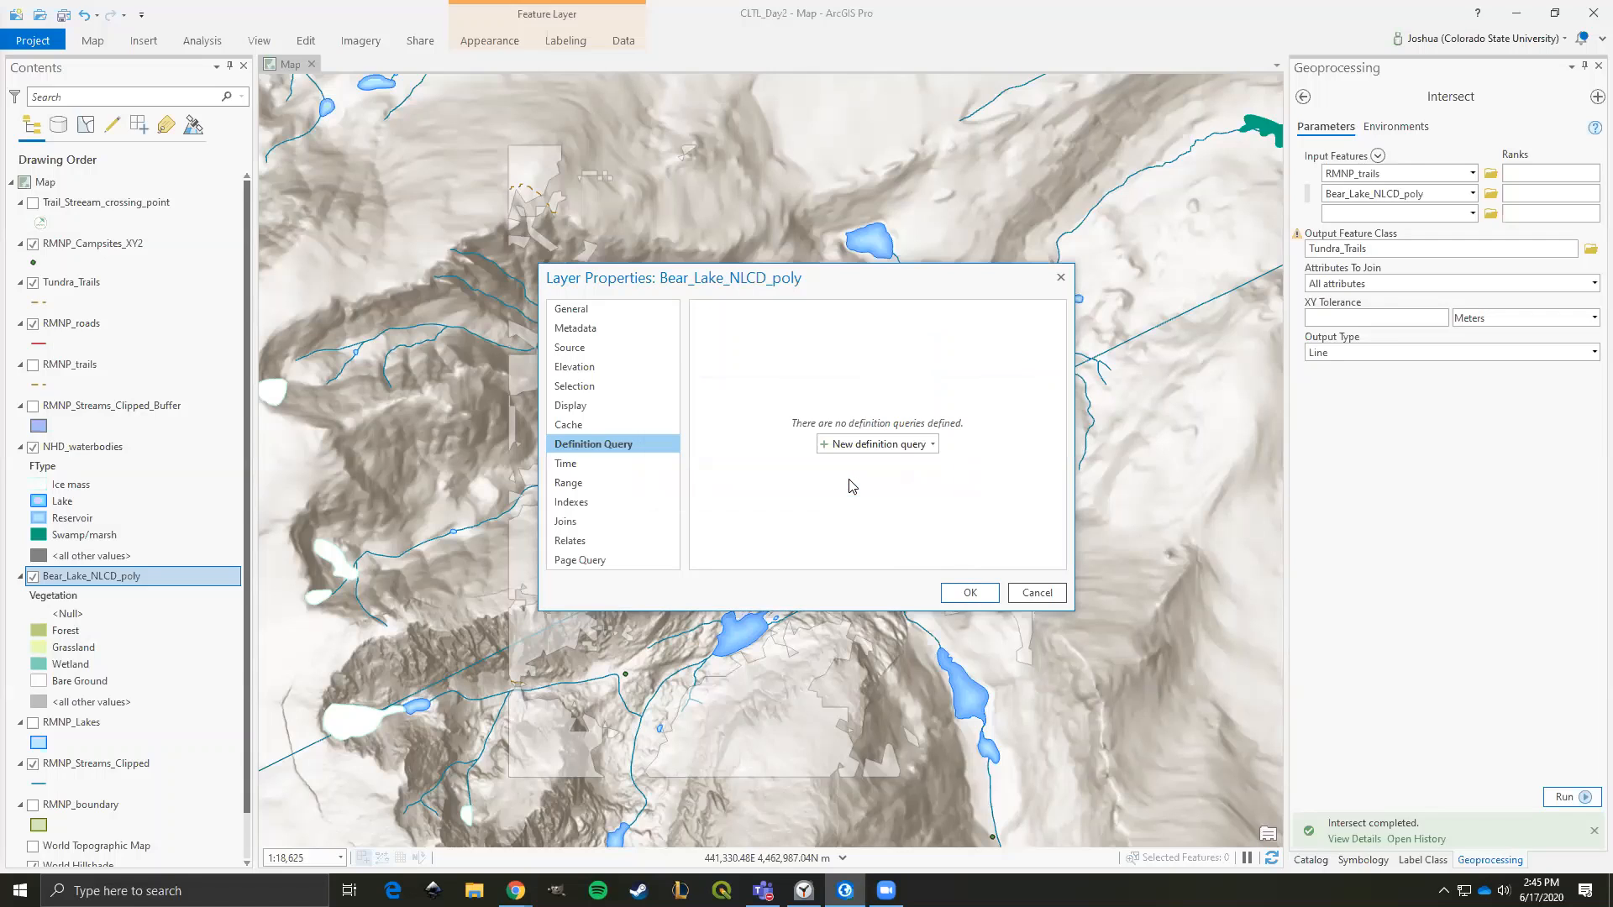
click(970, 593)
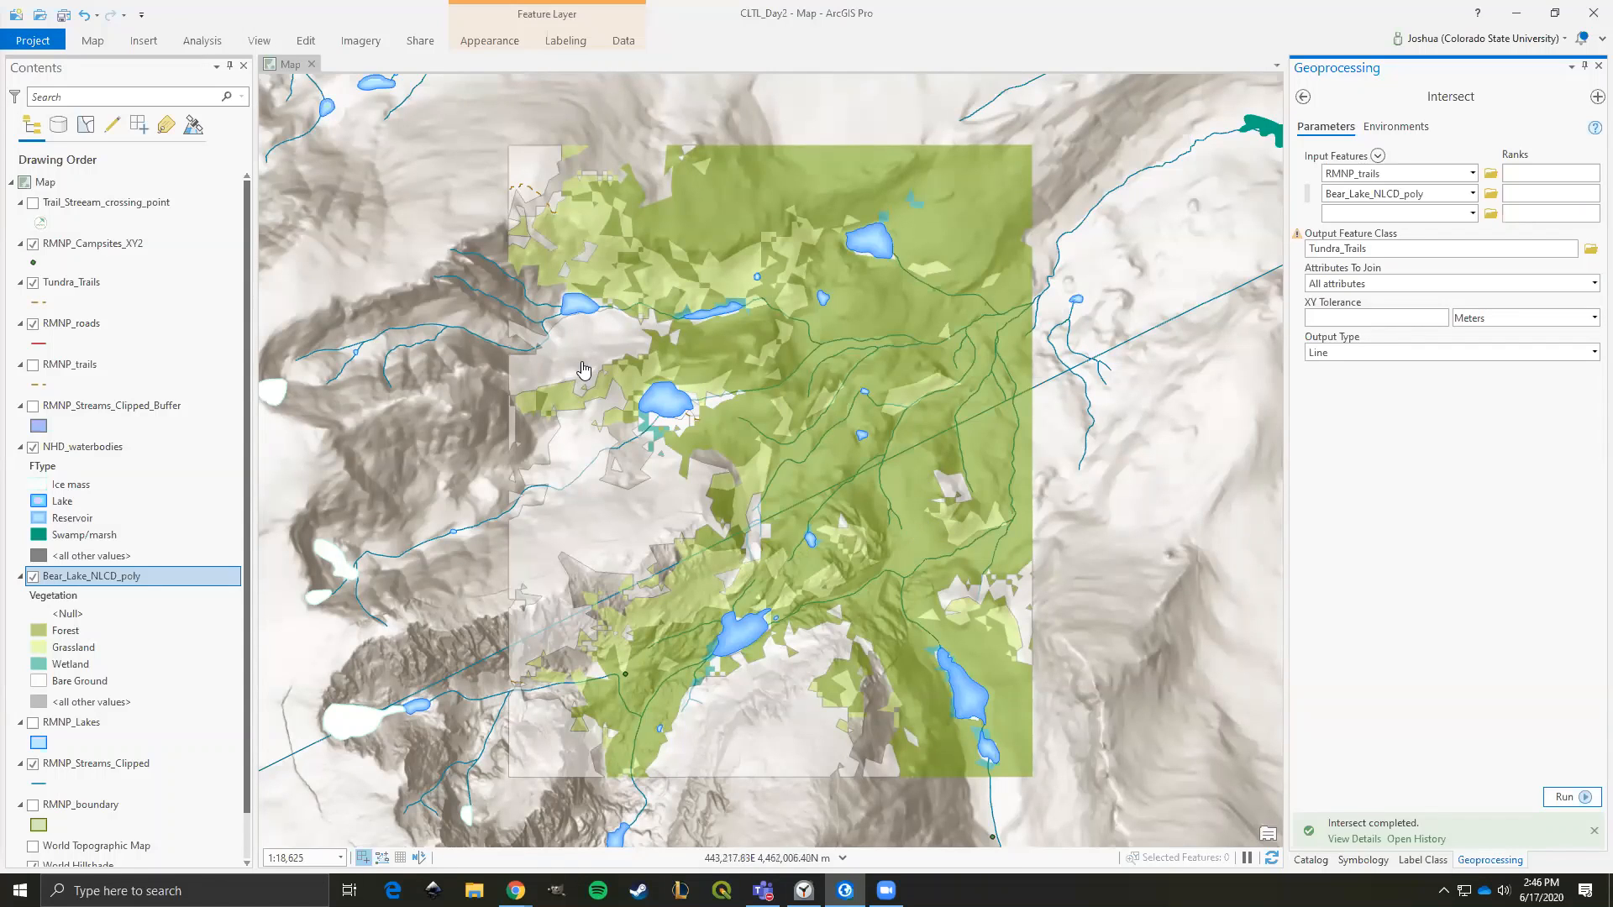
- Save the project and check whether any edits still need saving
click(62, 16)
click(64, 16)
click(305, 42)
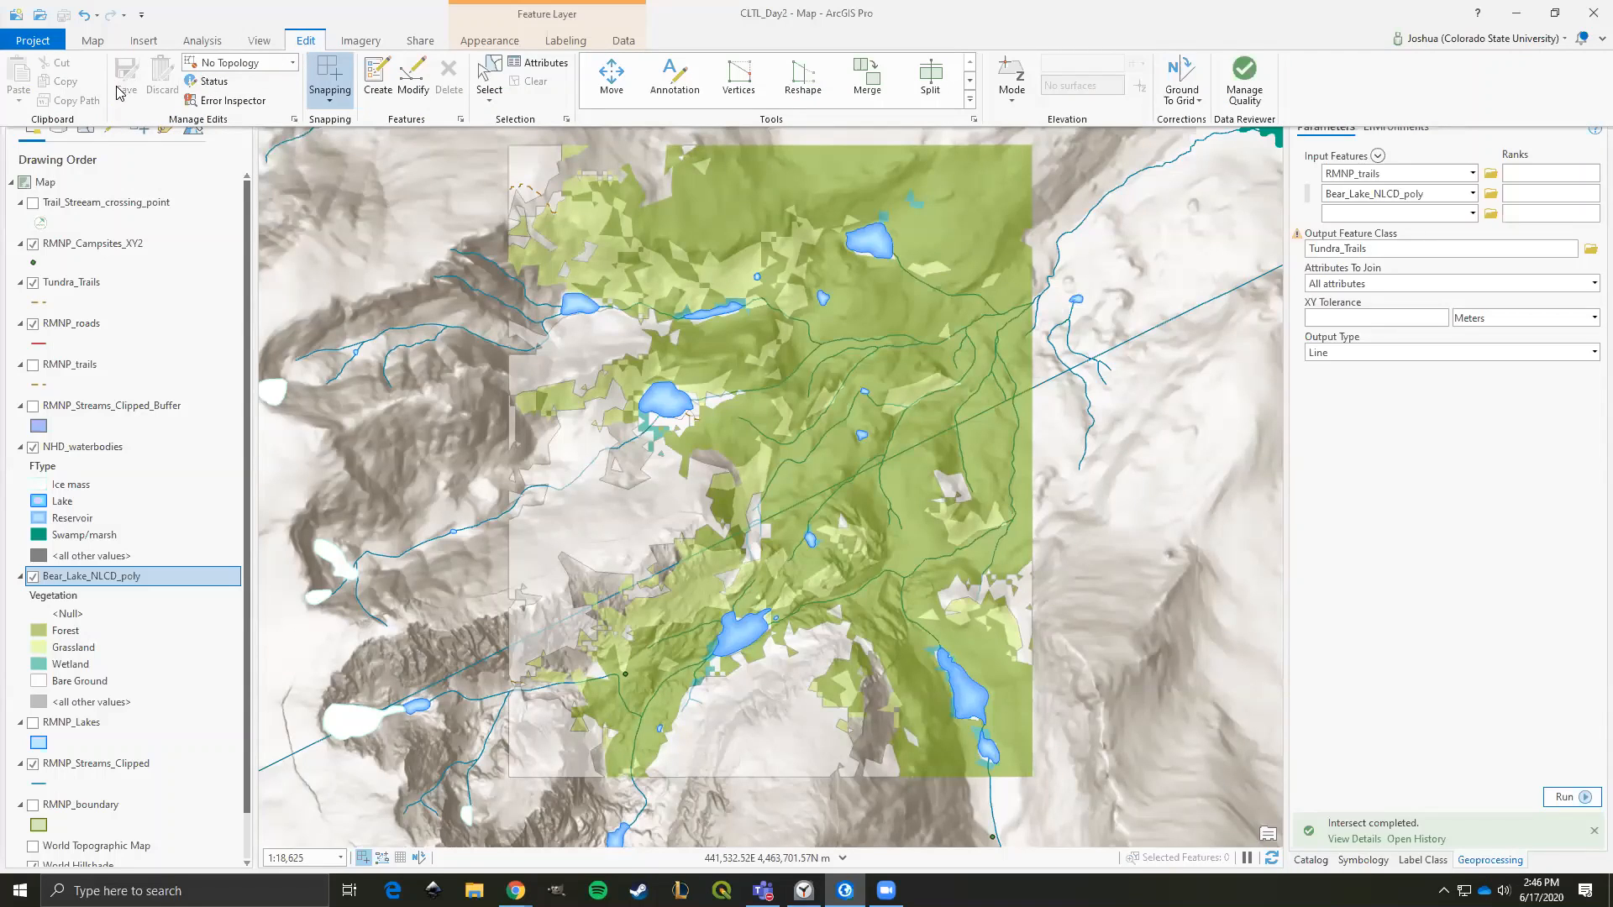
click(426, 203)
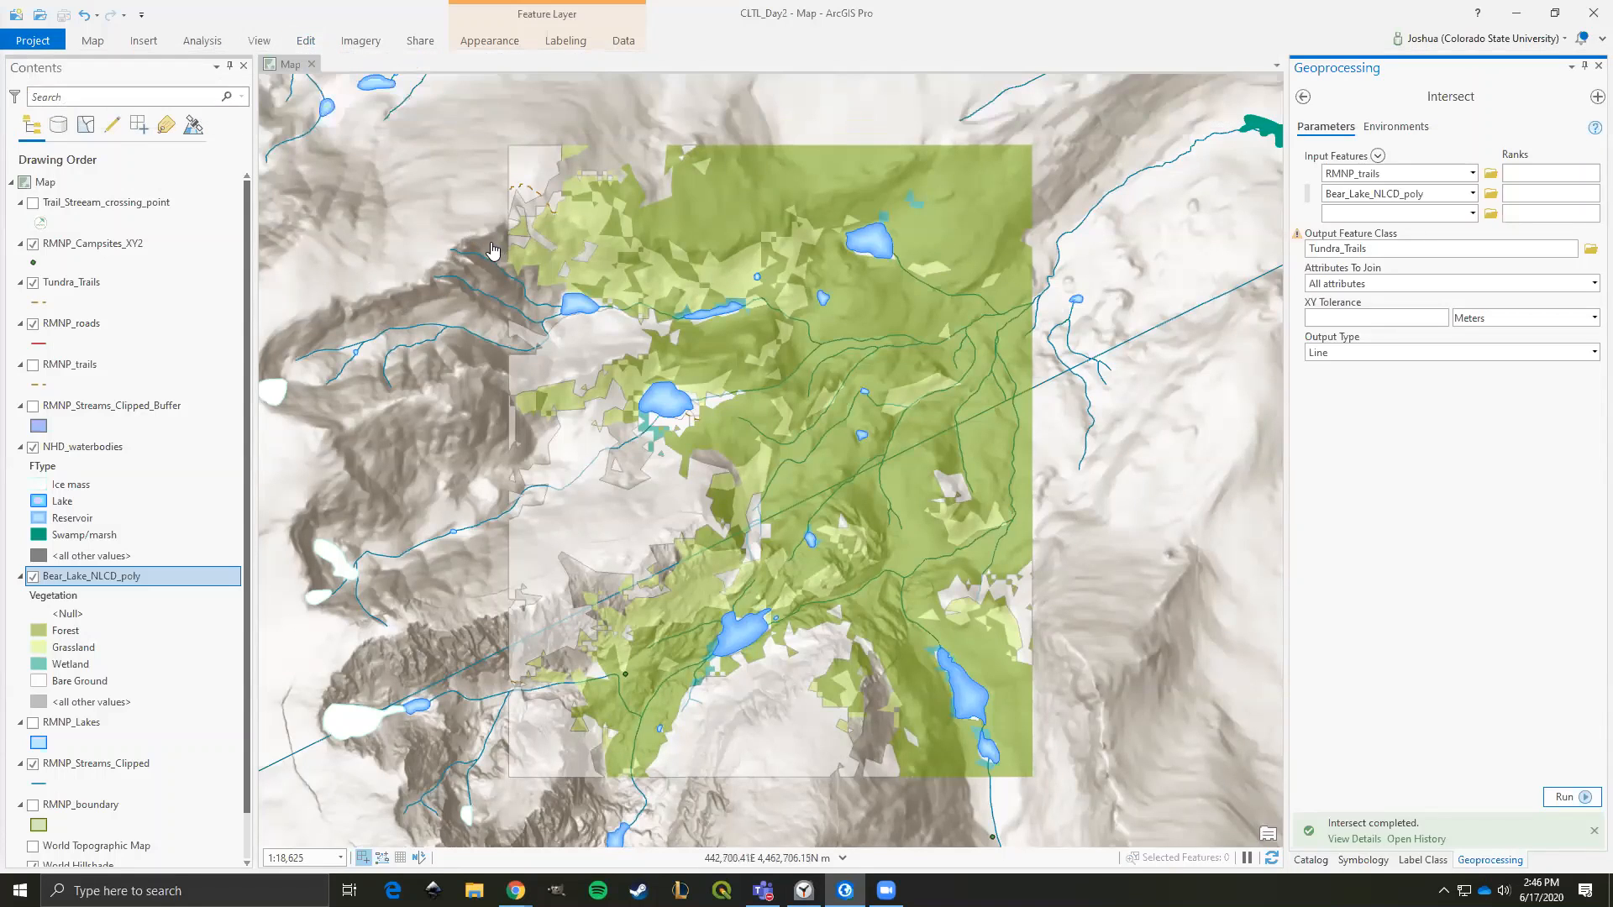